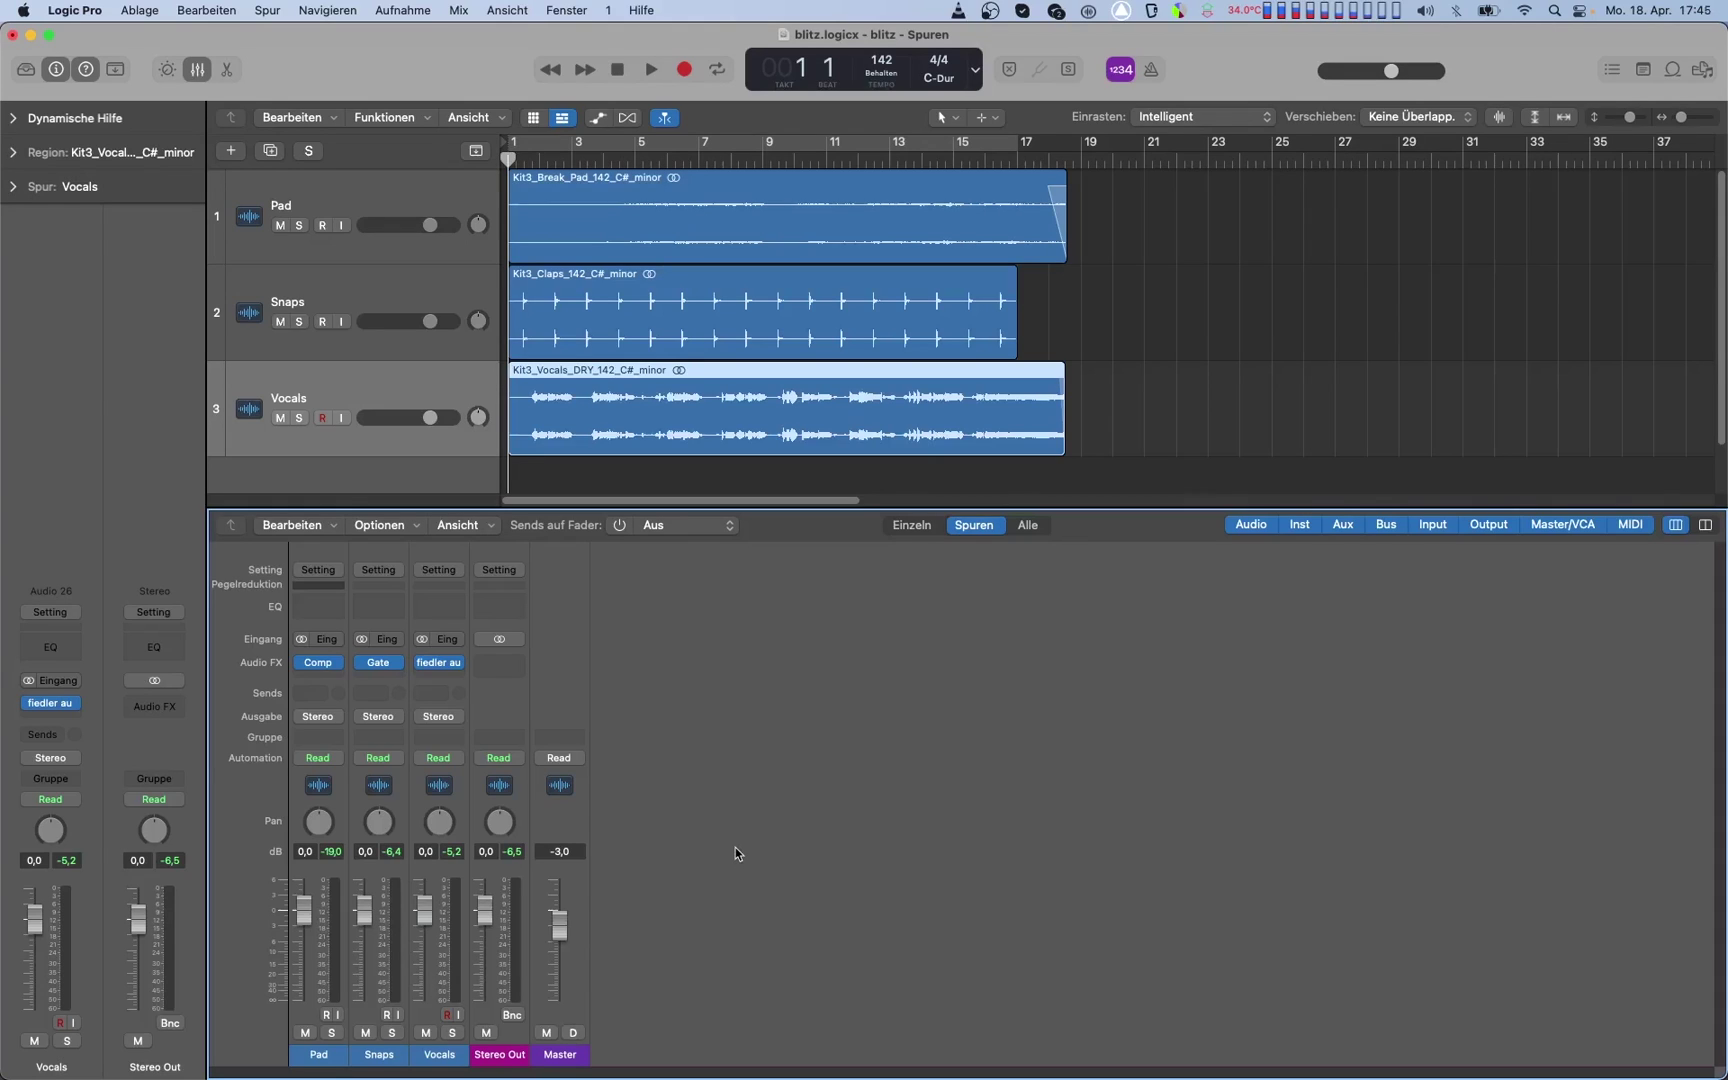
- Create a new Aux 1 strip with Bus 1 input at unity volume
key(space)
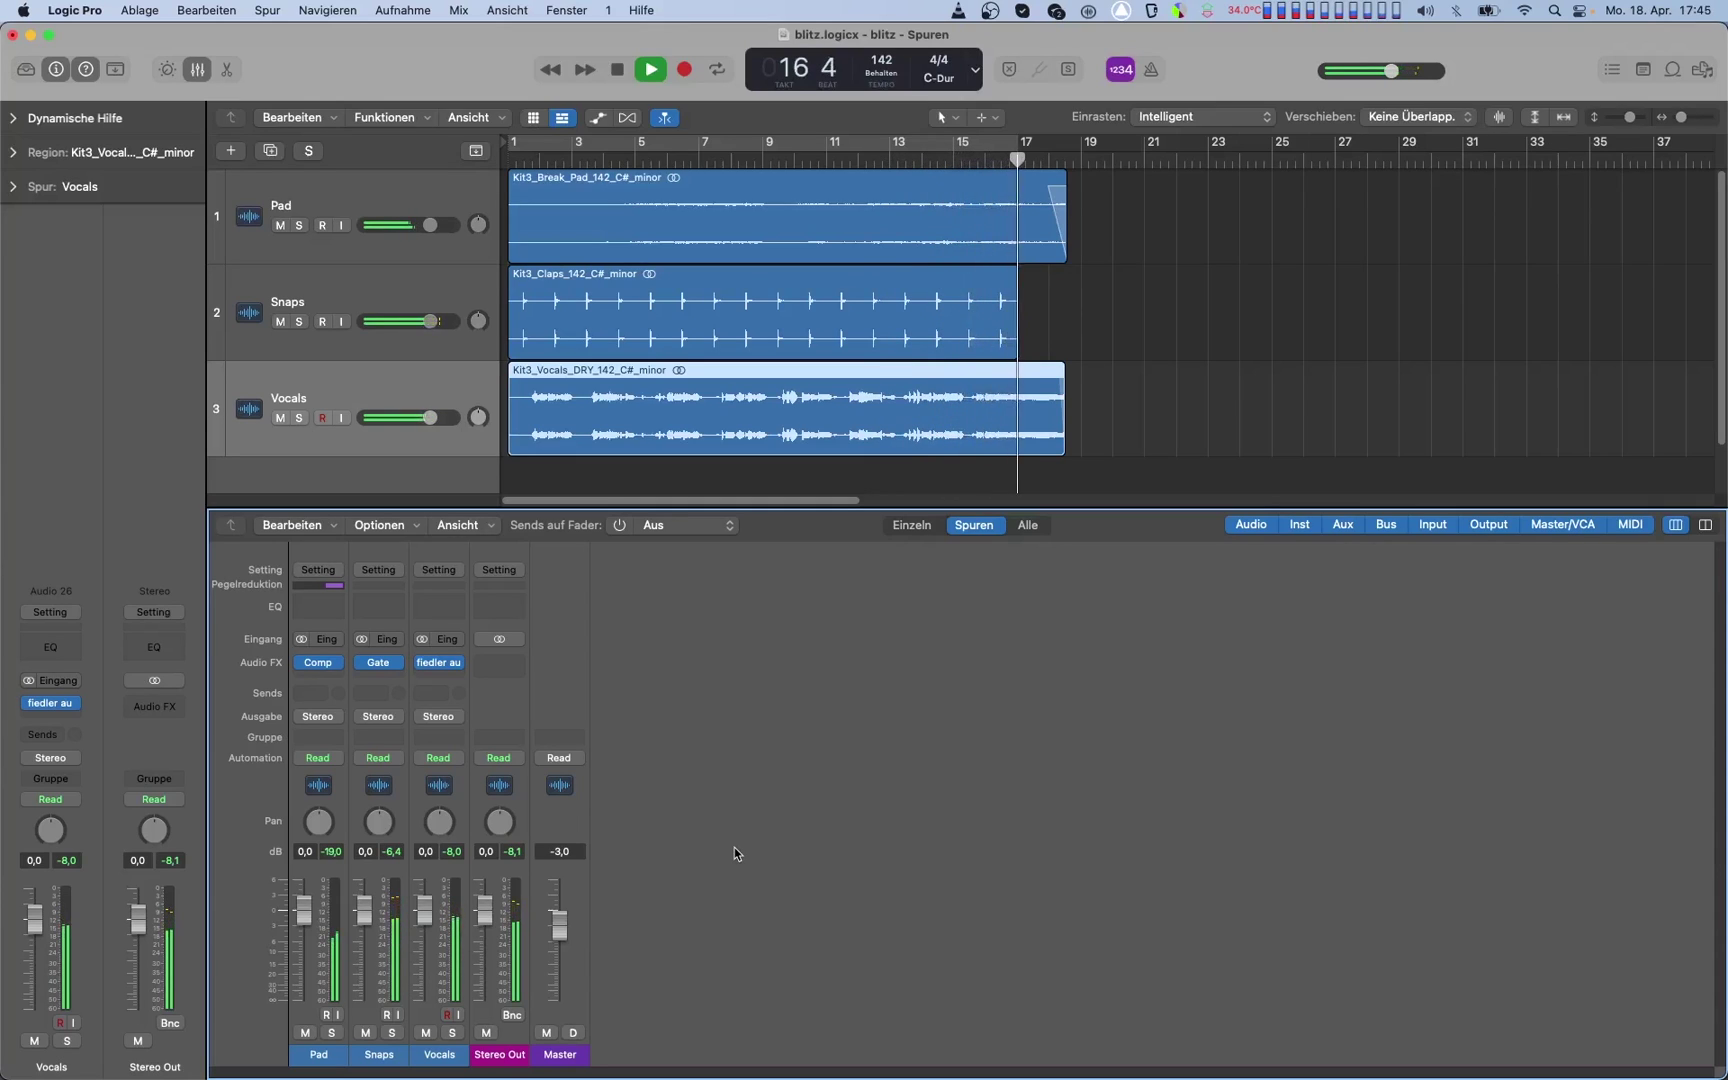
click(617, 71)
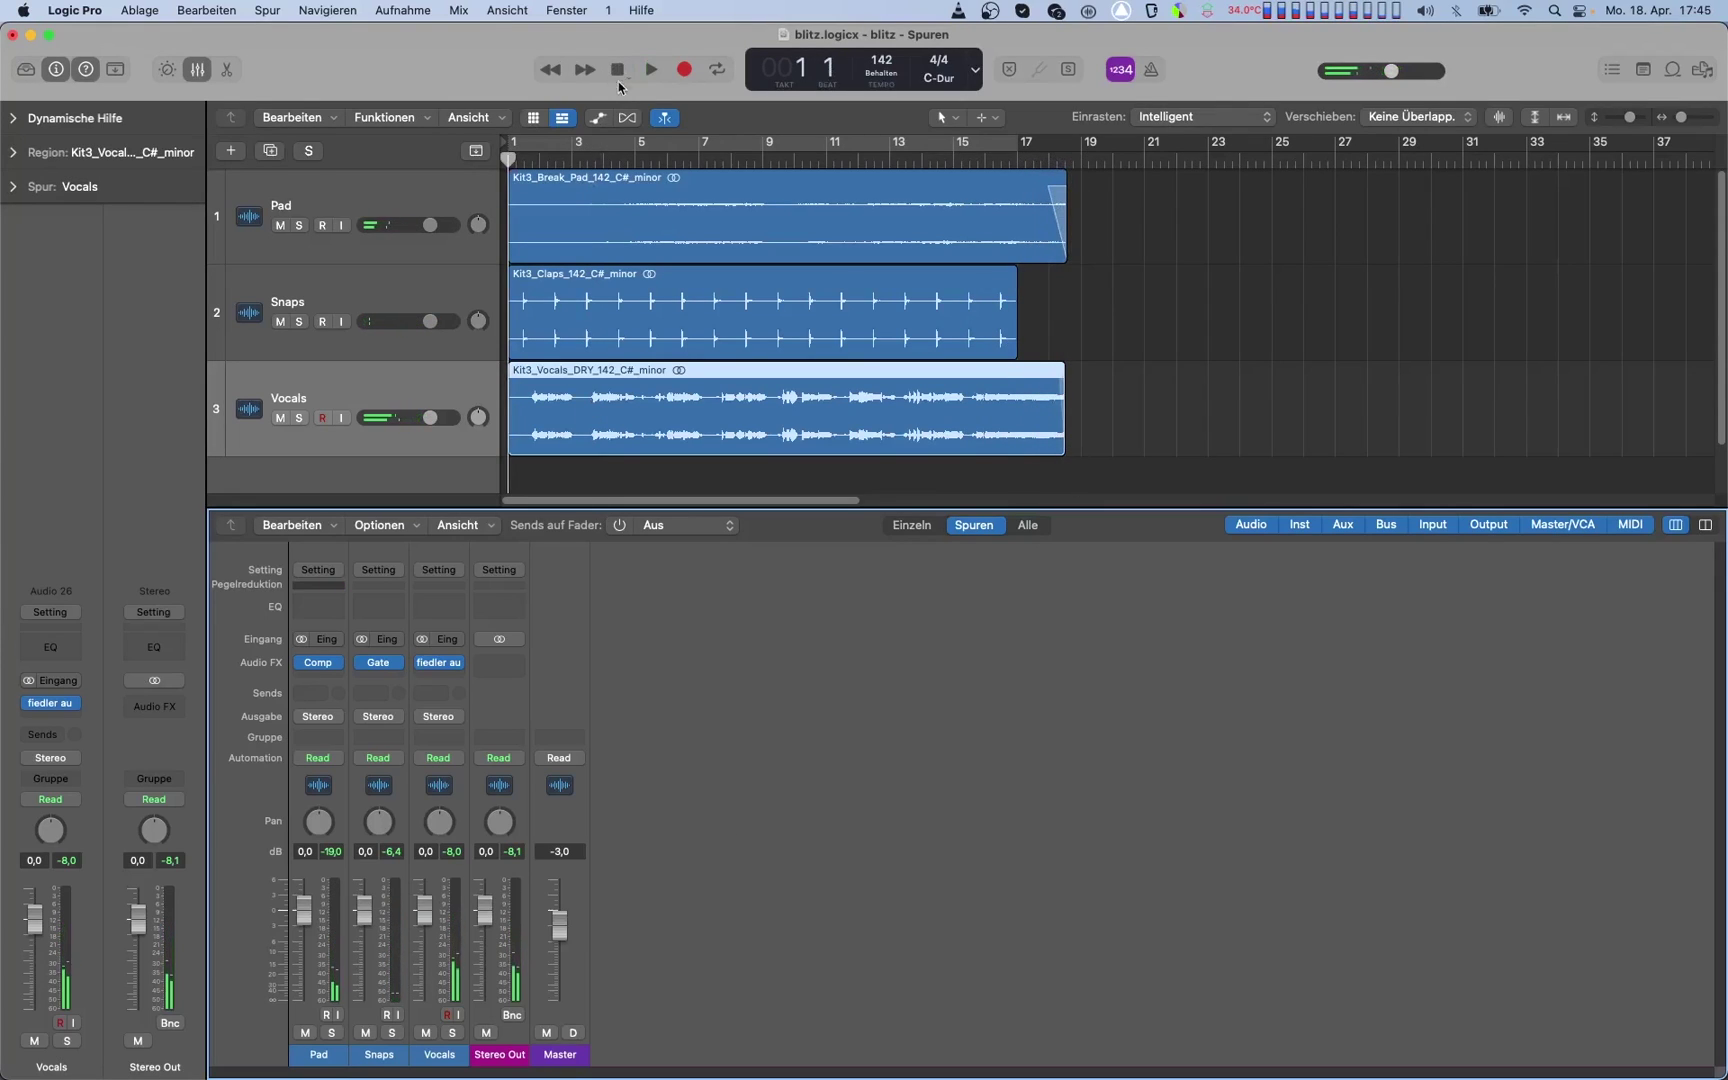
click(381, 525)
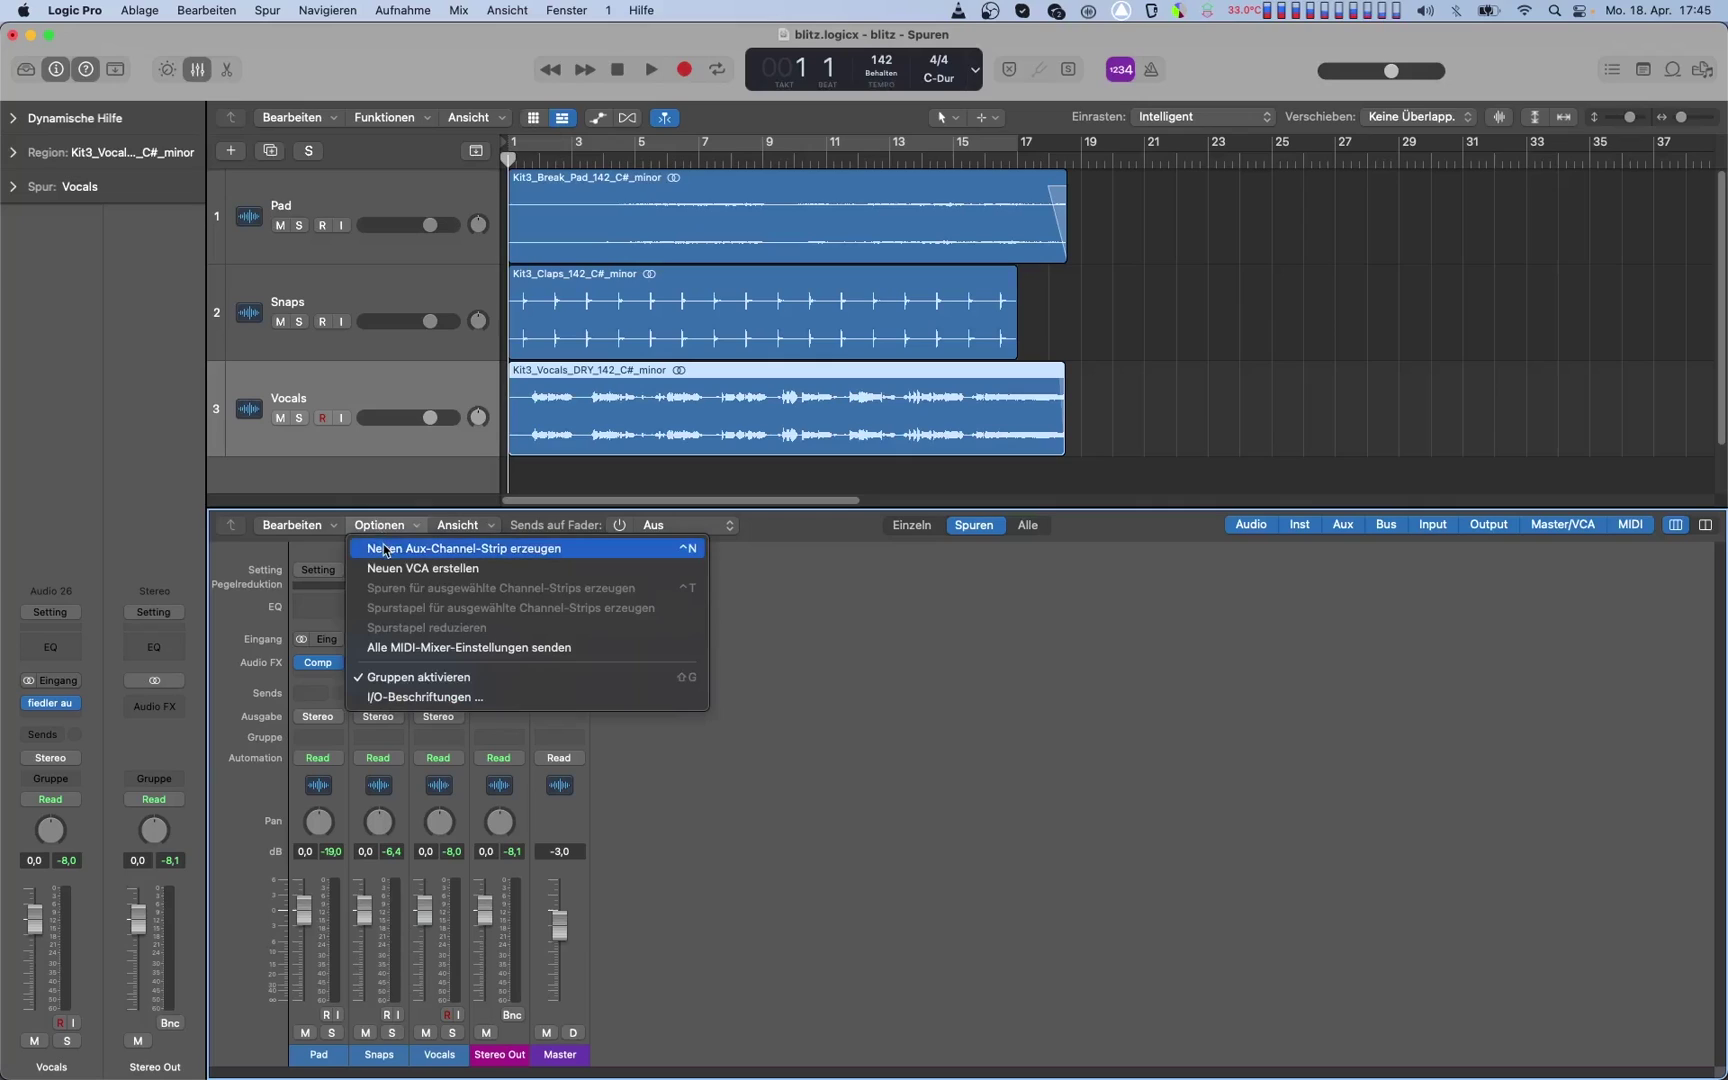
click(385, 549)
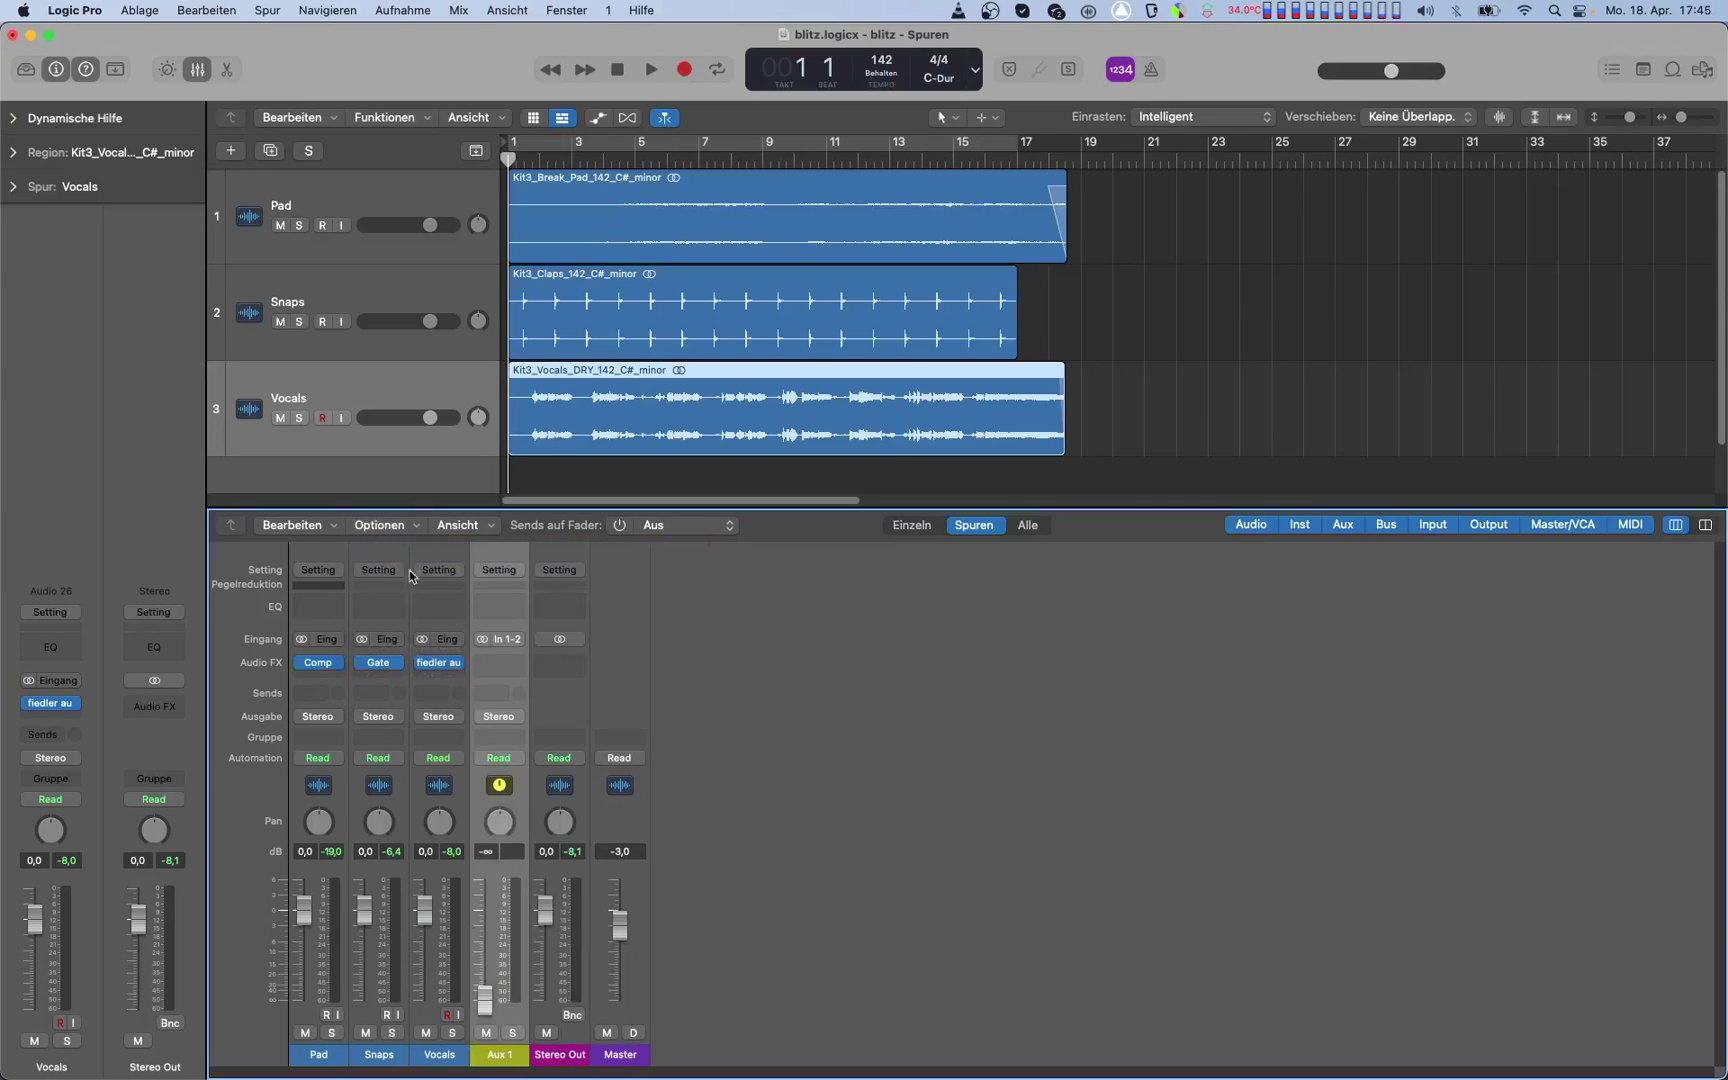
click(504, 638)
mouse_move(522, 717)
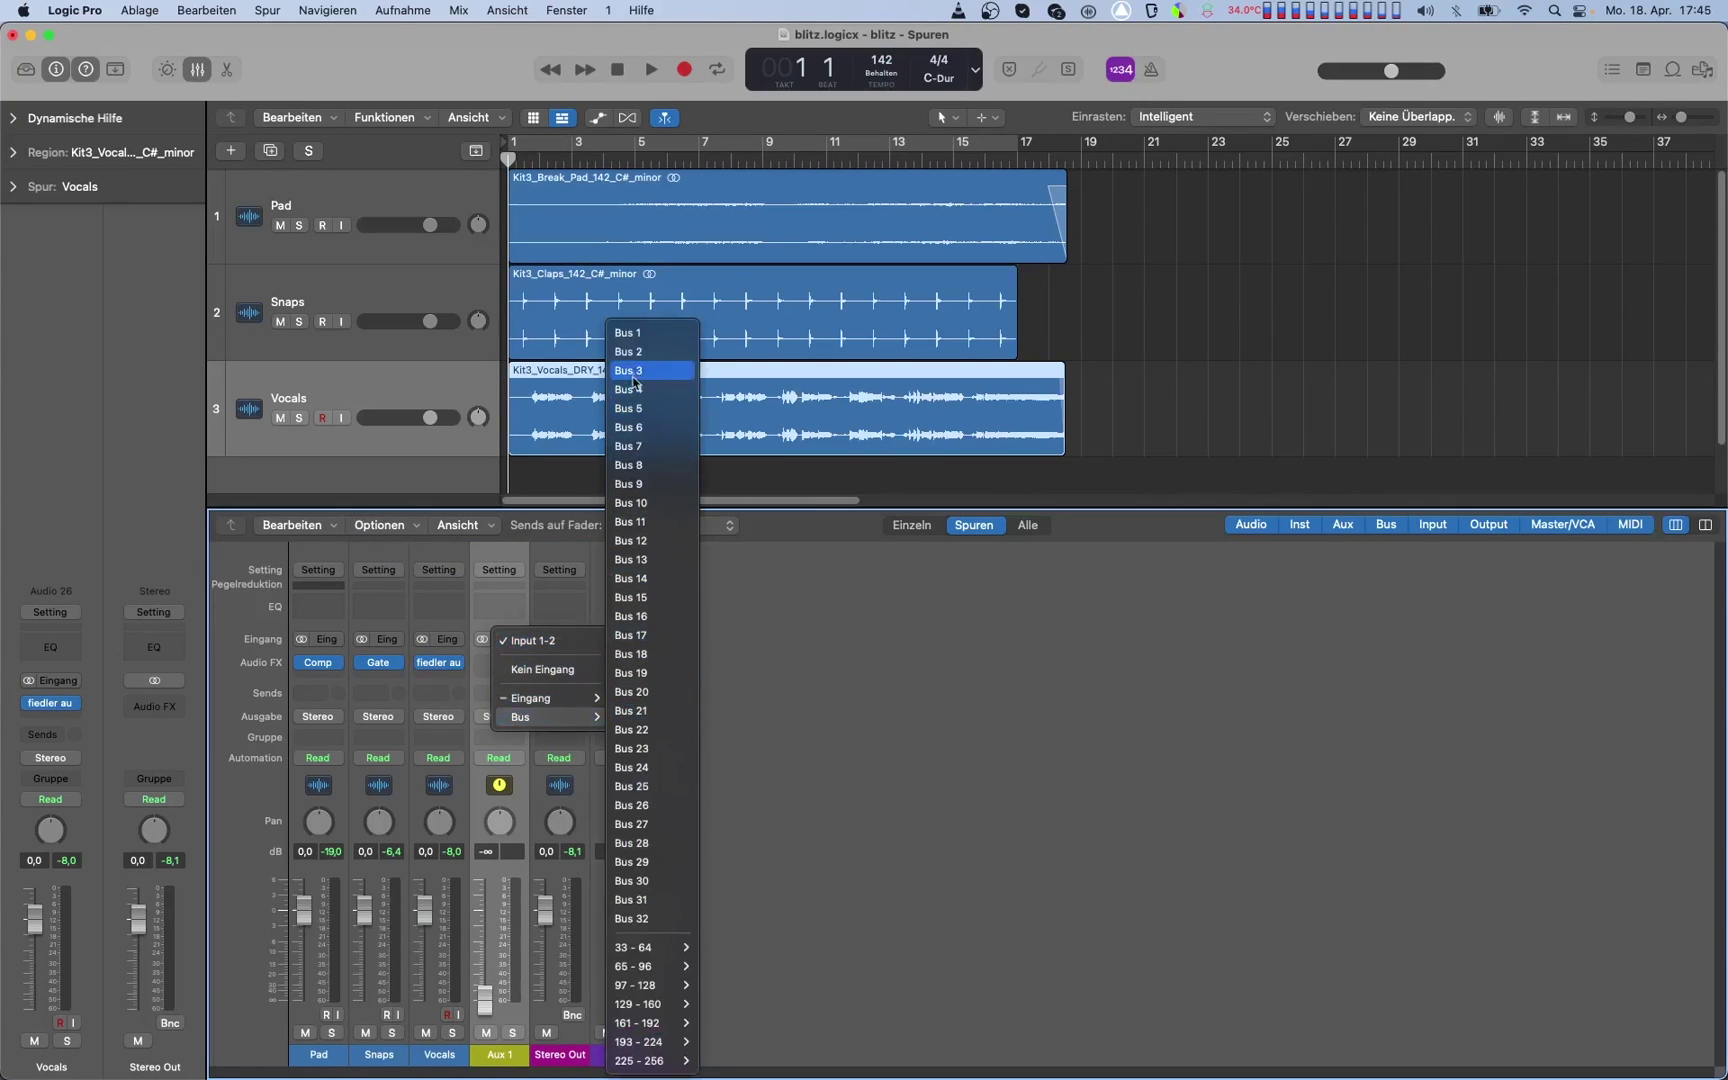
click(631, 335)
alt+click(496, 958)
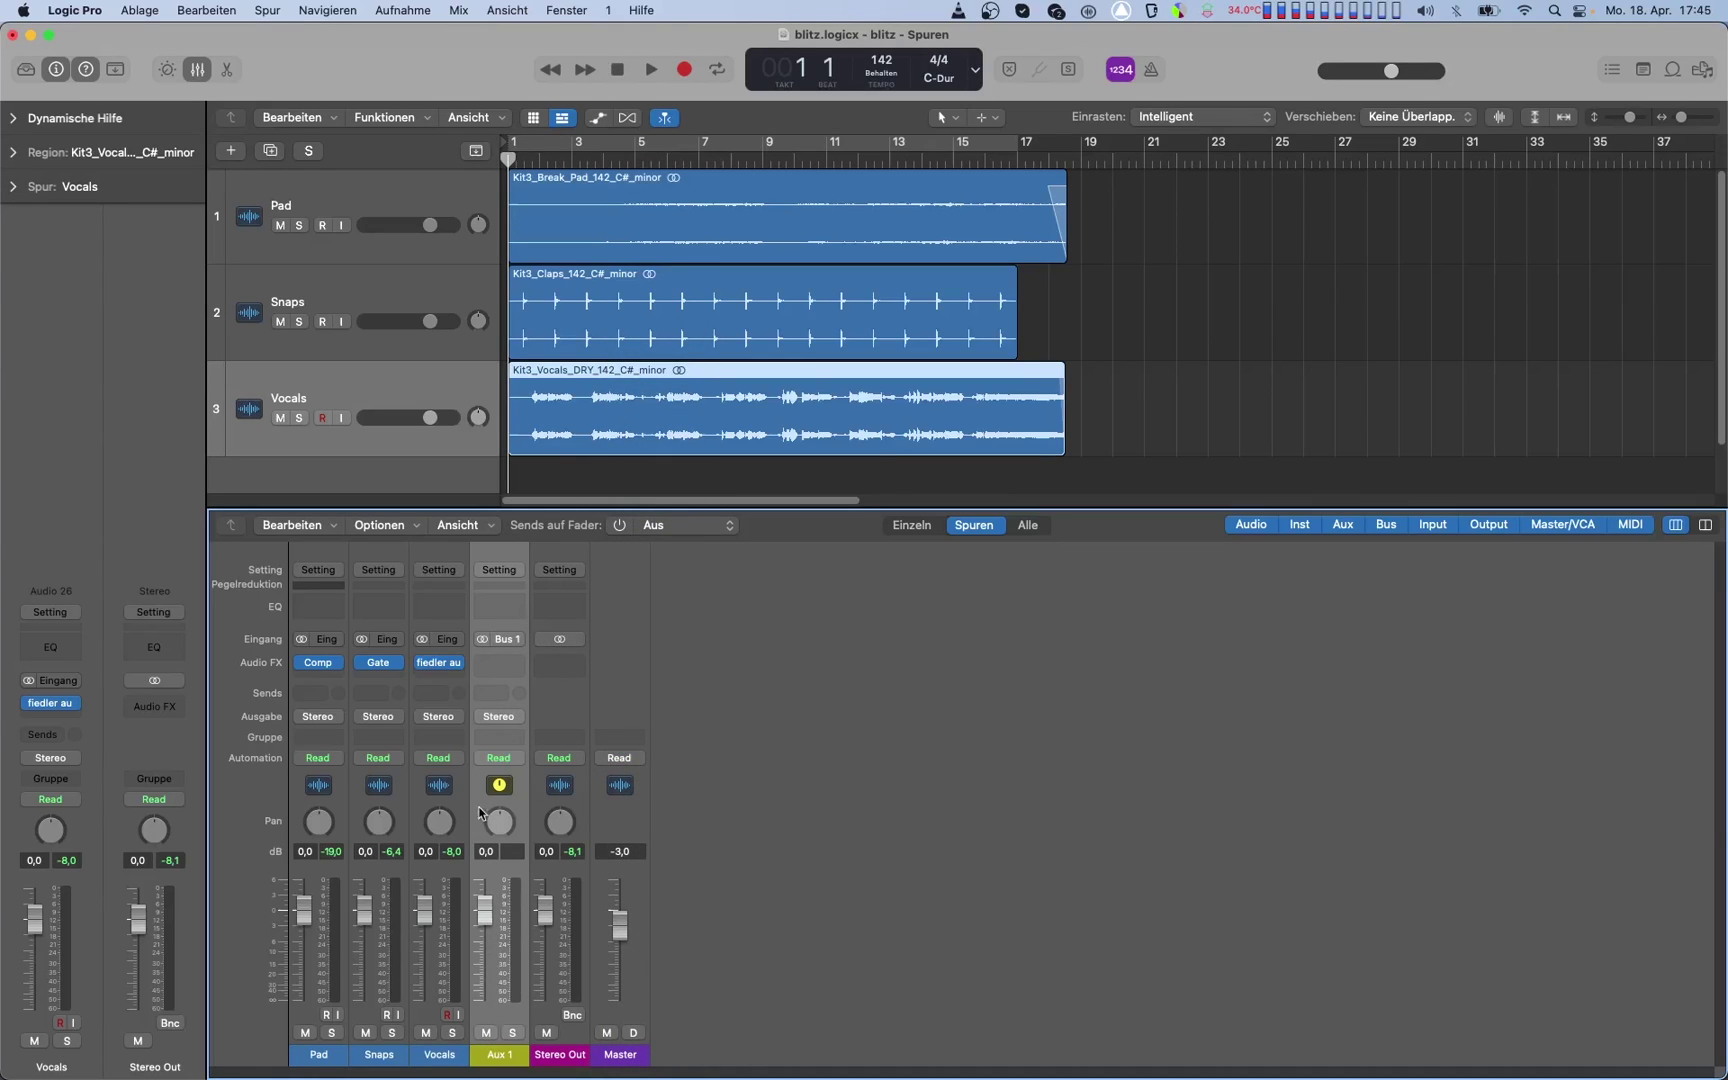
- Insert Spacelab Interstellar on Aux 1 and load the halls - Large Bright preset
click(491, 663)
click(508, 707)
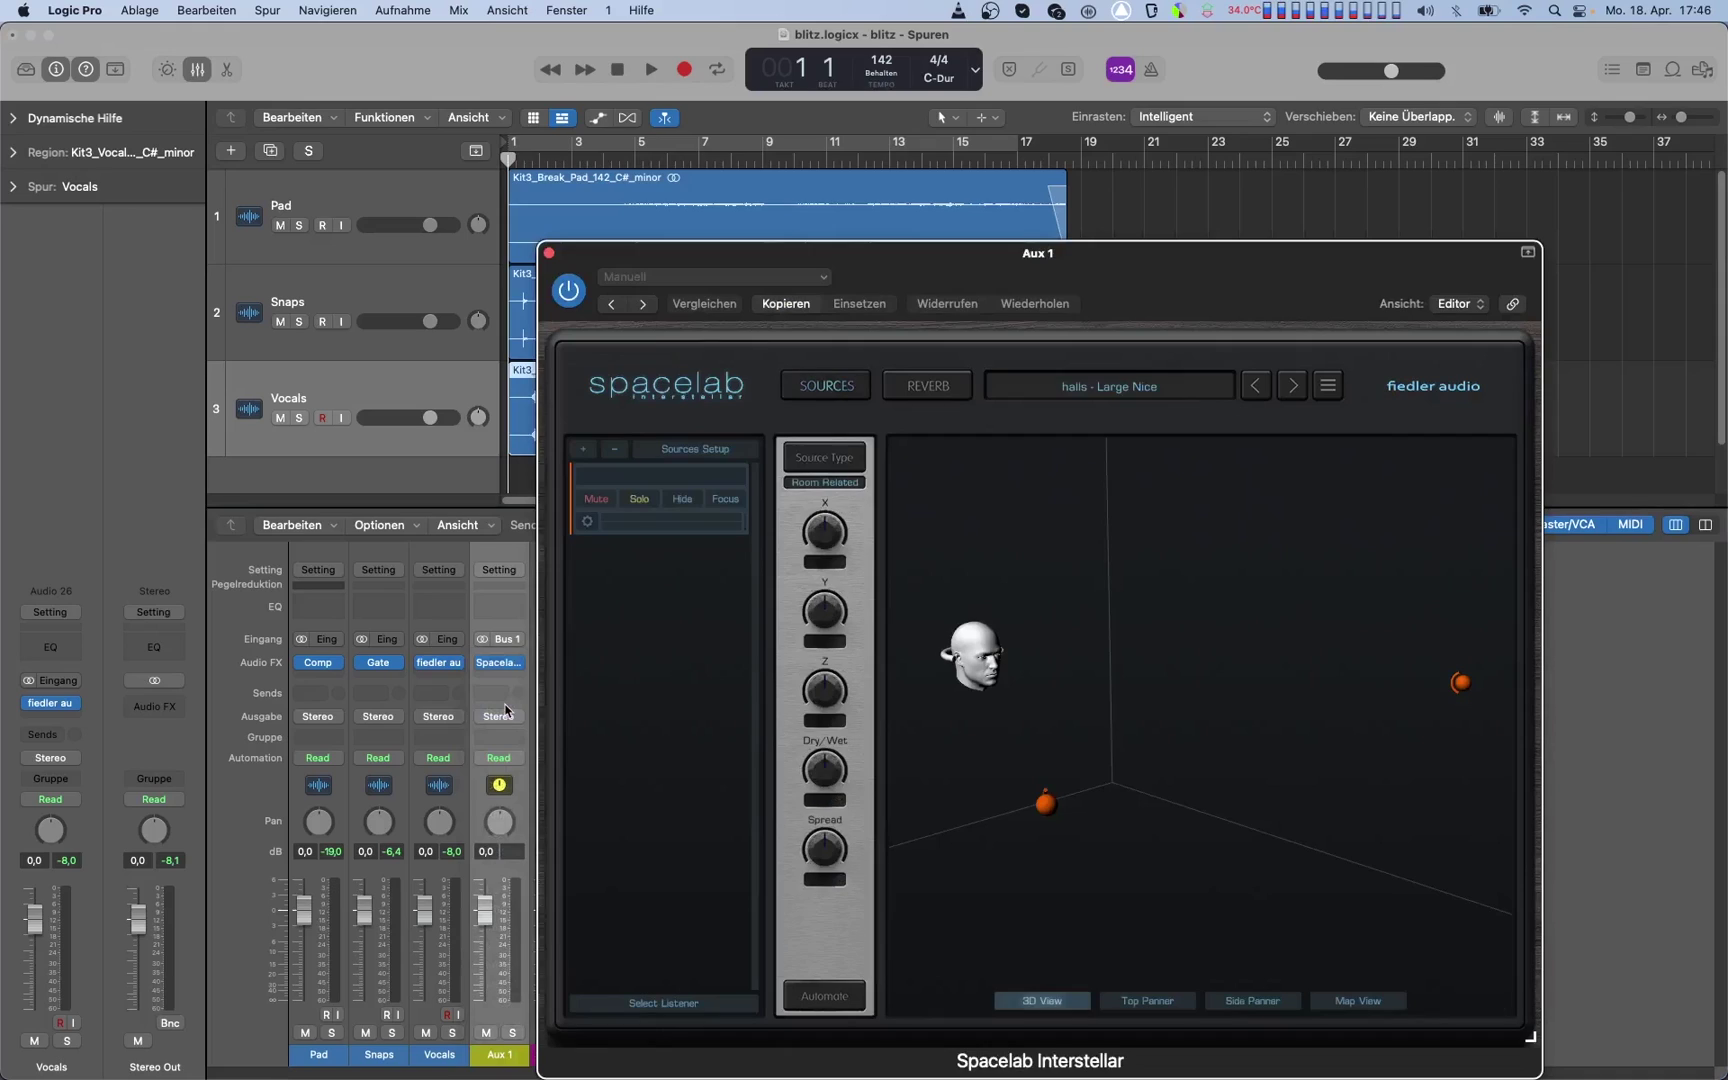
click(1087, 391)
mouse_move(1042, 416)
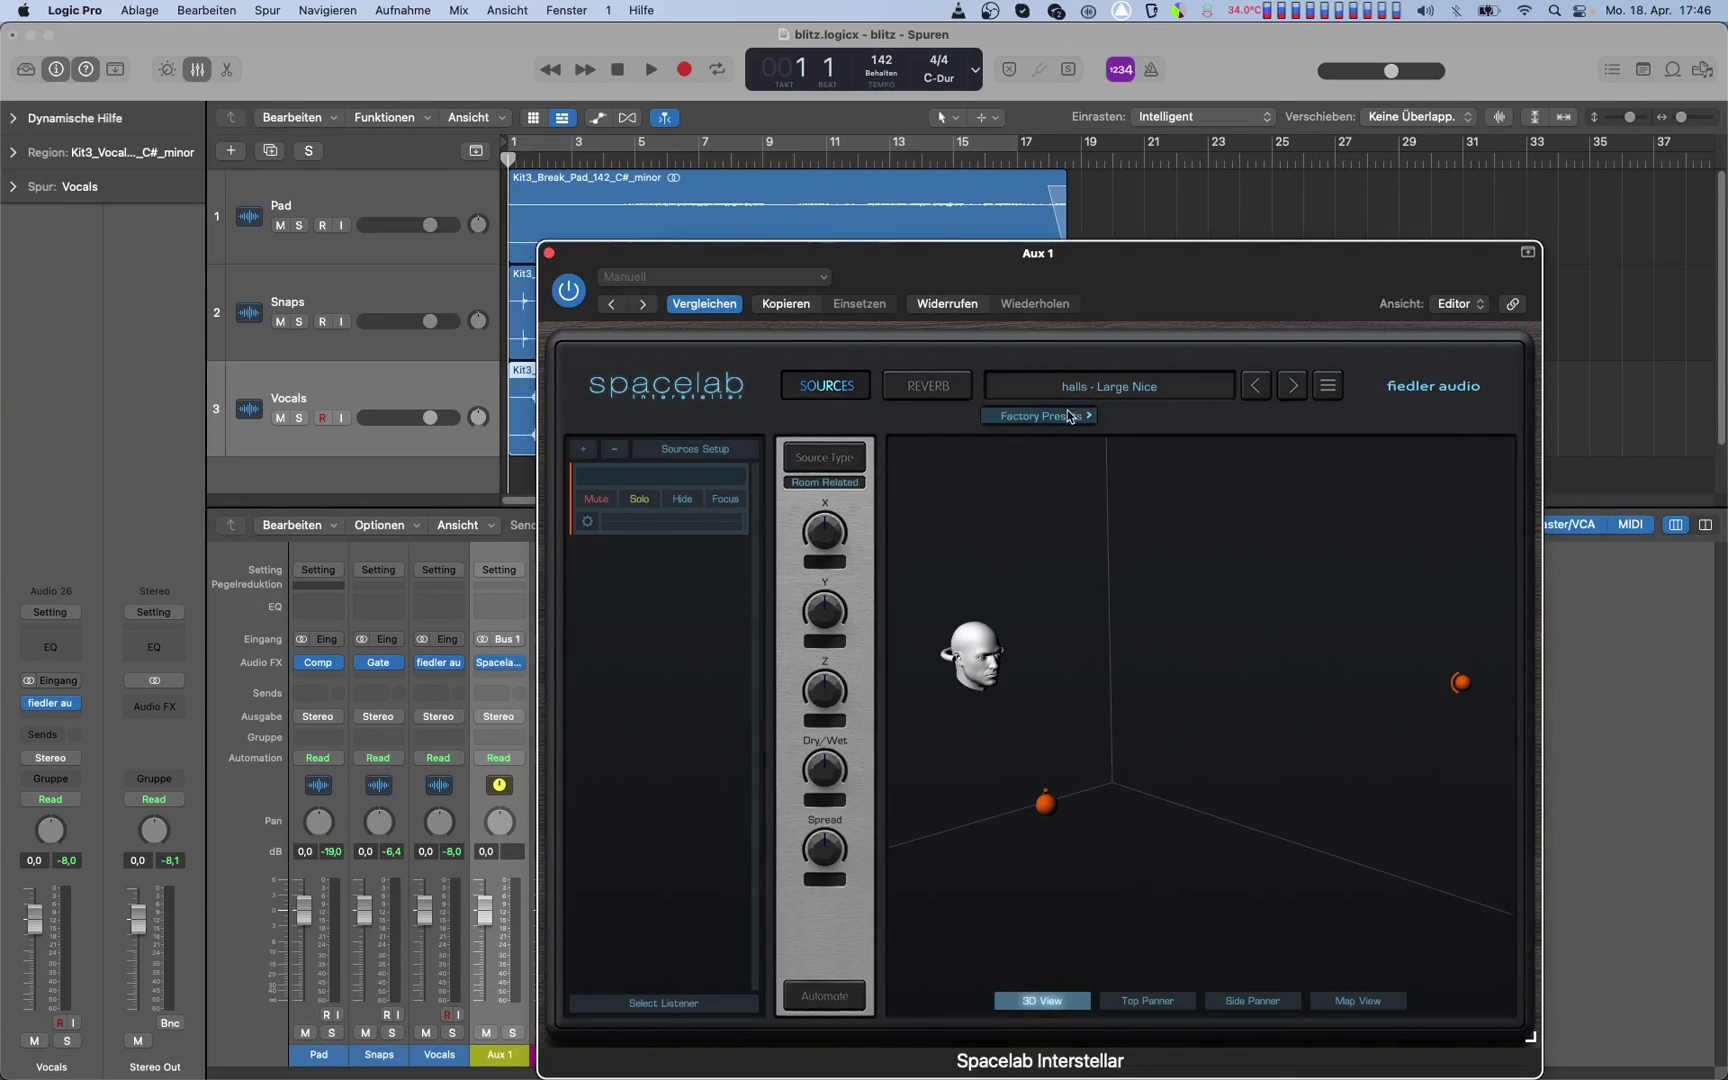
click(1126, 439)
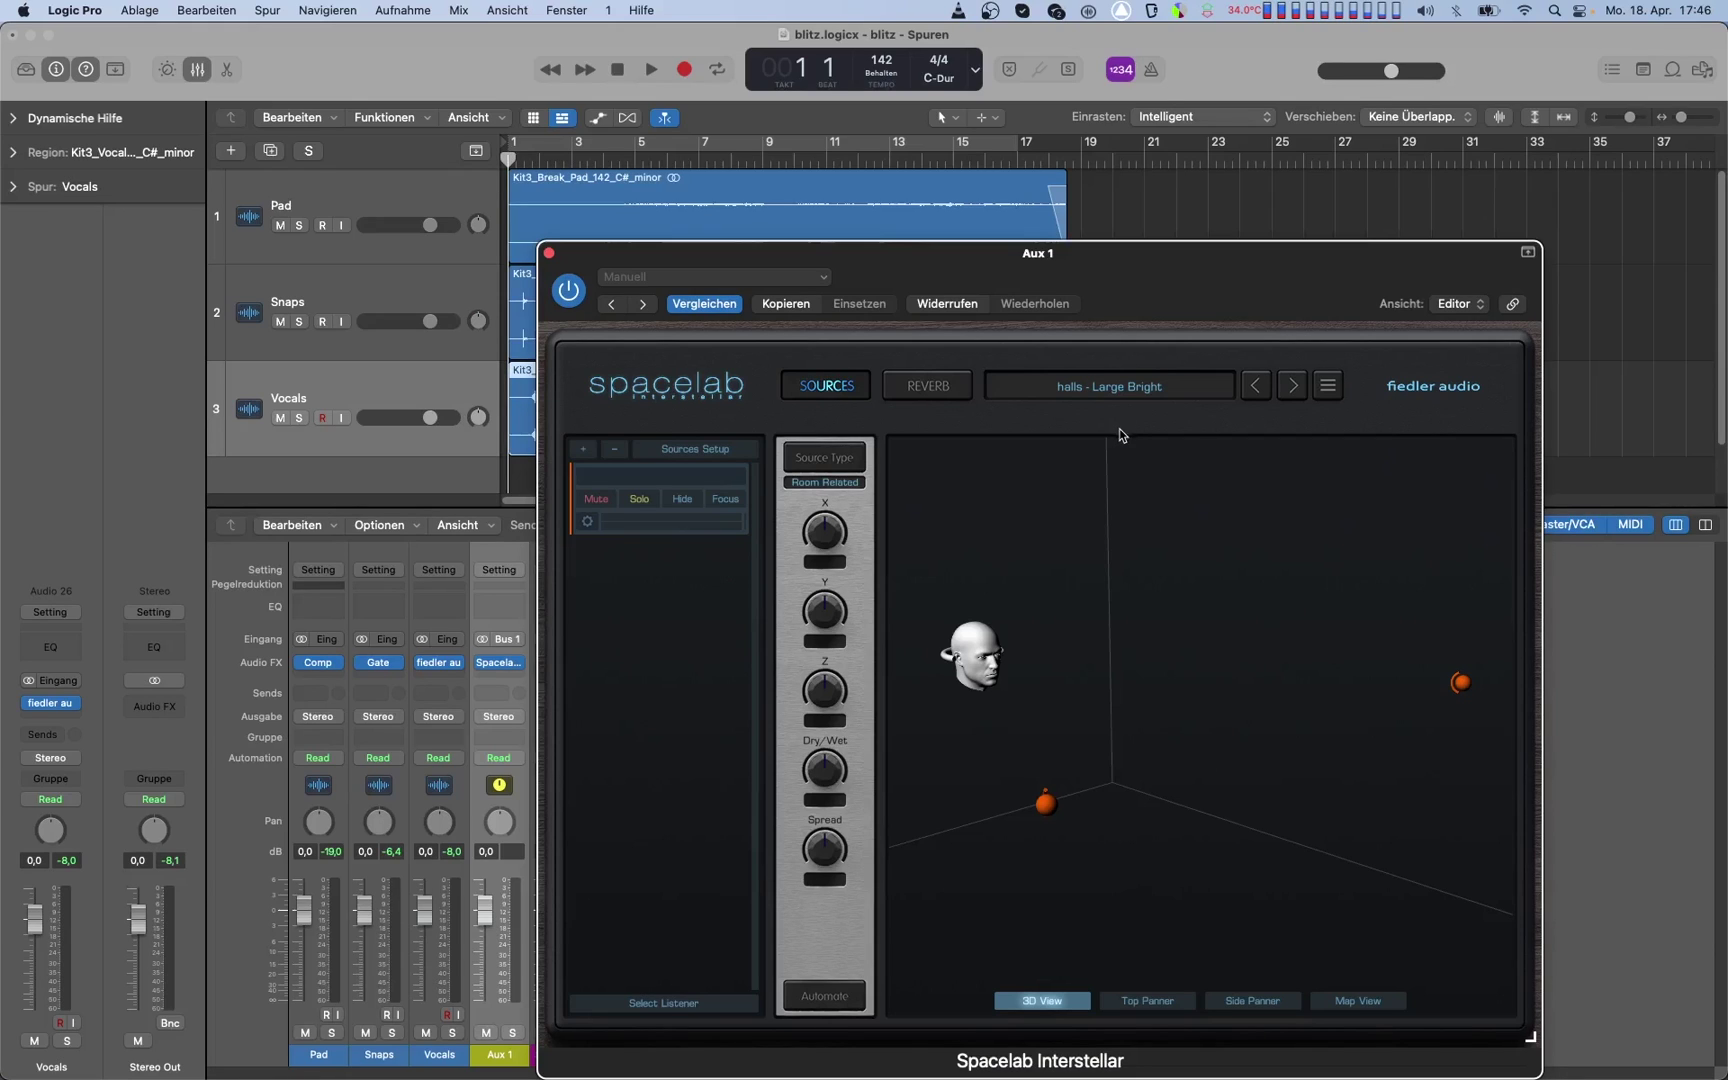
click(945, 387)
- Set Interstellar's output format to 32 - Full Sphere
click(1464, 753)
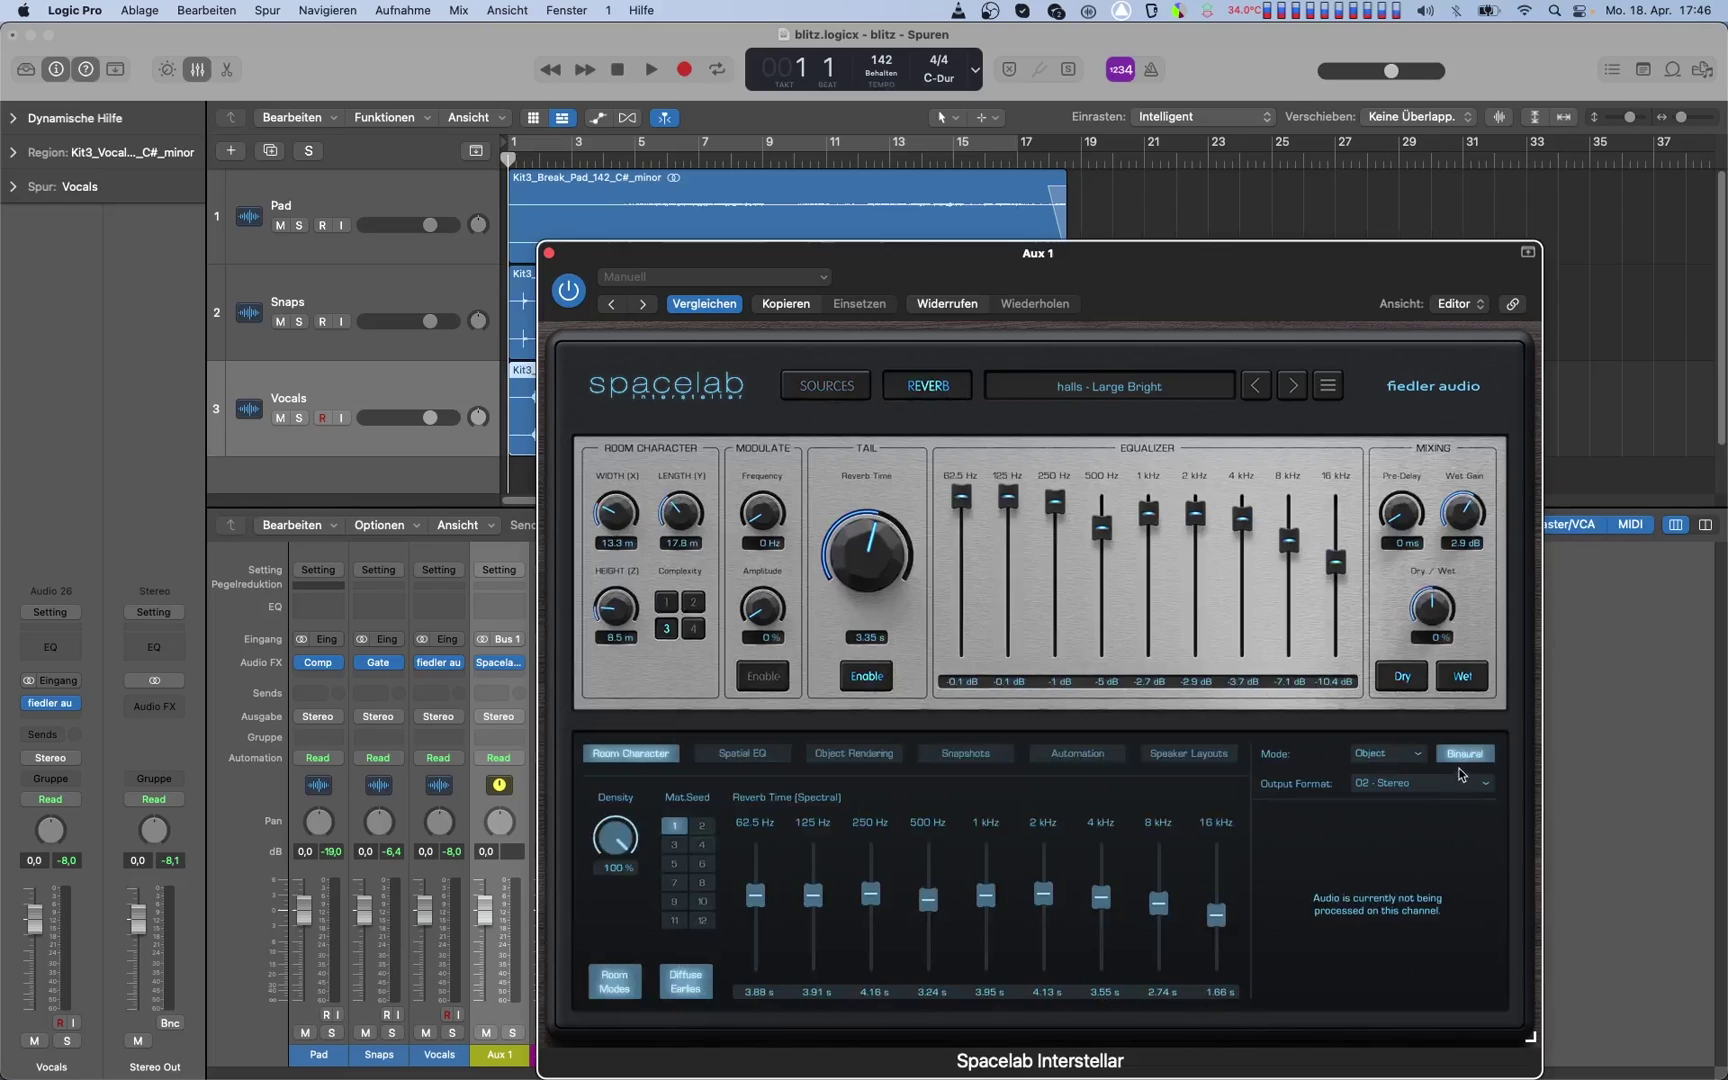
click(1432, 773)
- Insert Spacelab Beam on Pad, Snaps and Vocals, then close the Beam windows
click(324, 682)
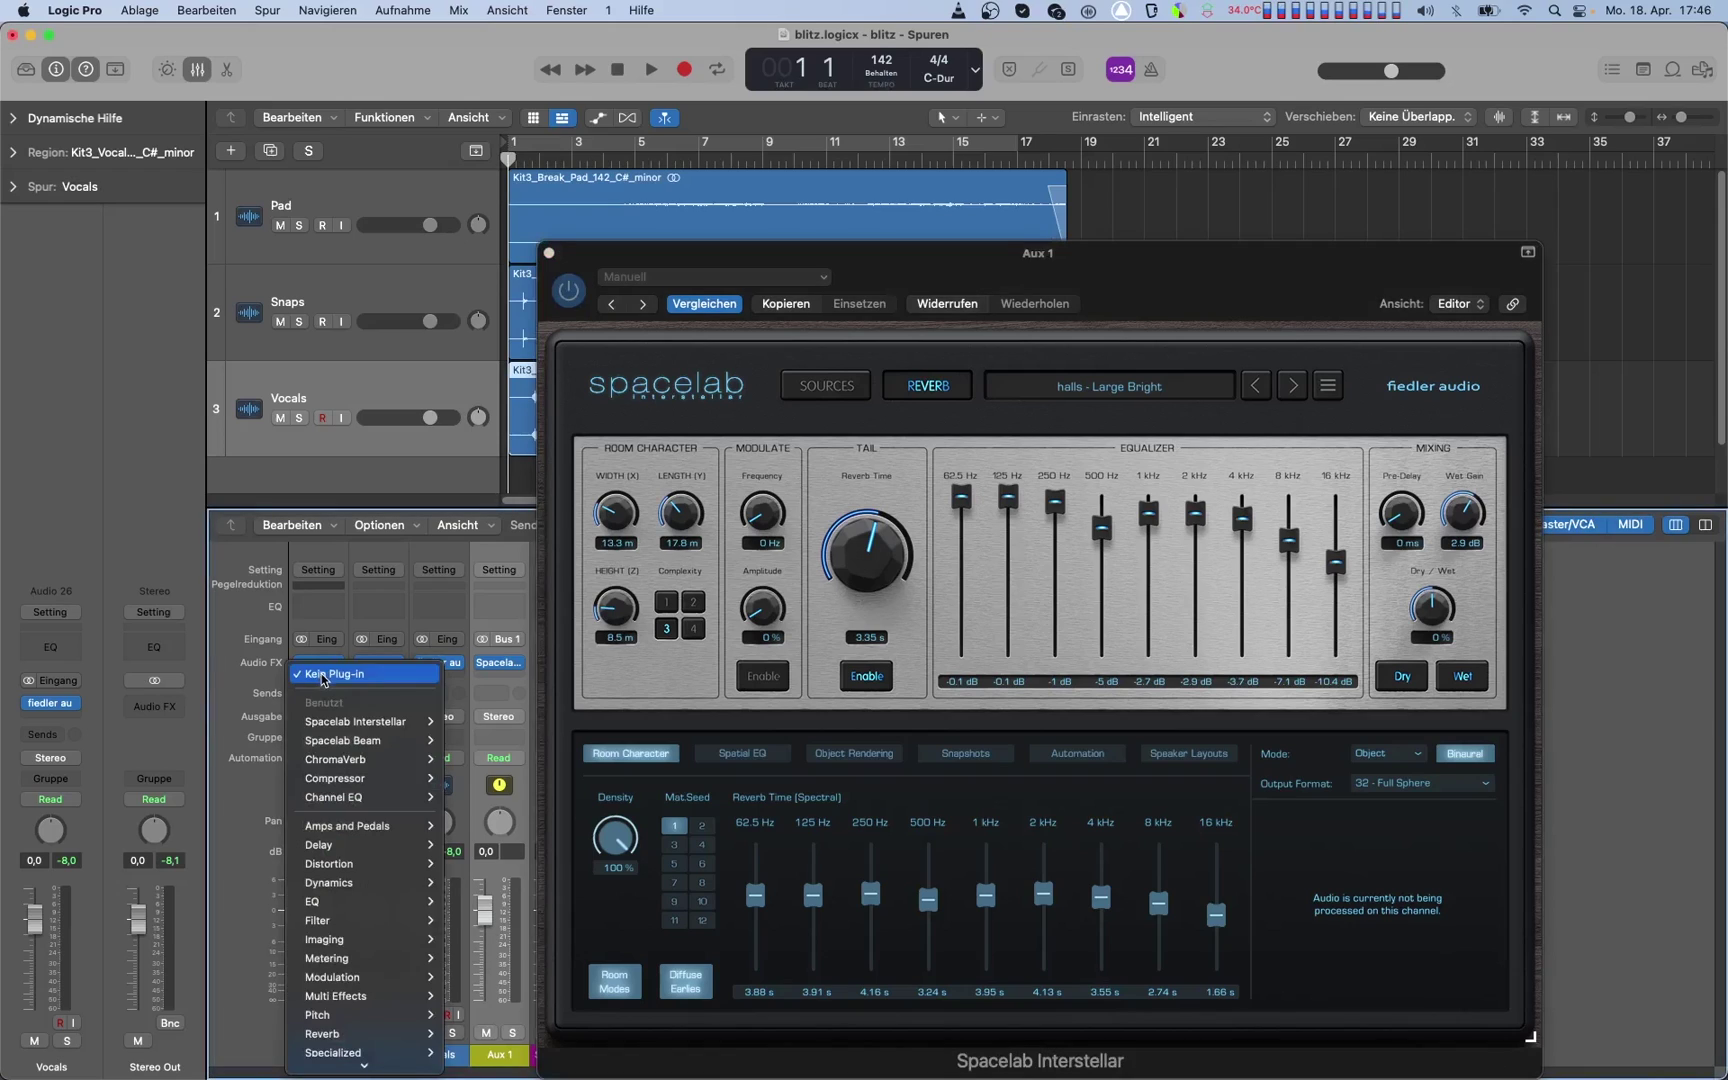
key(Escape)
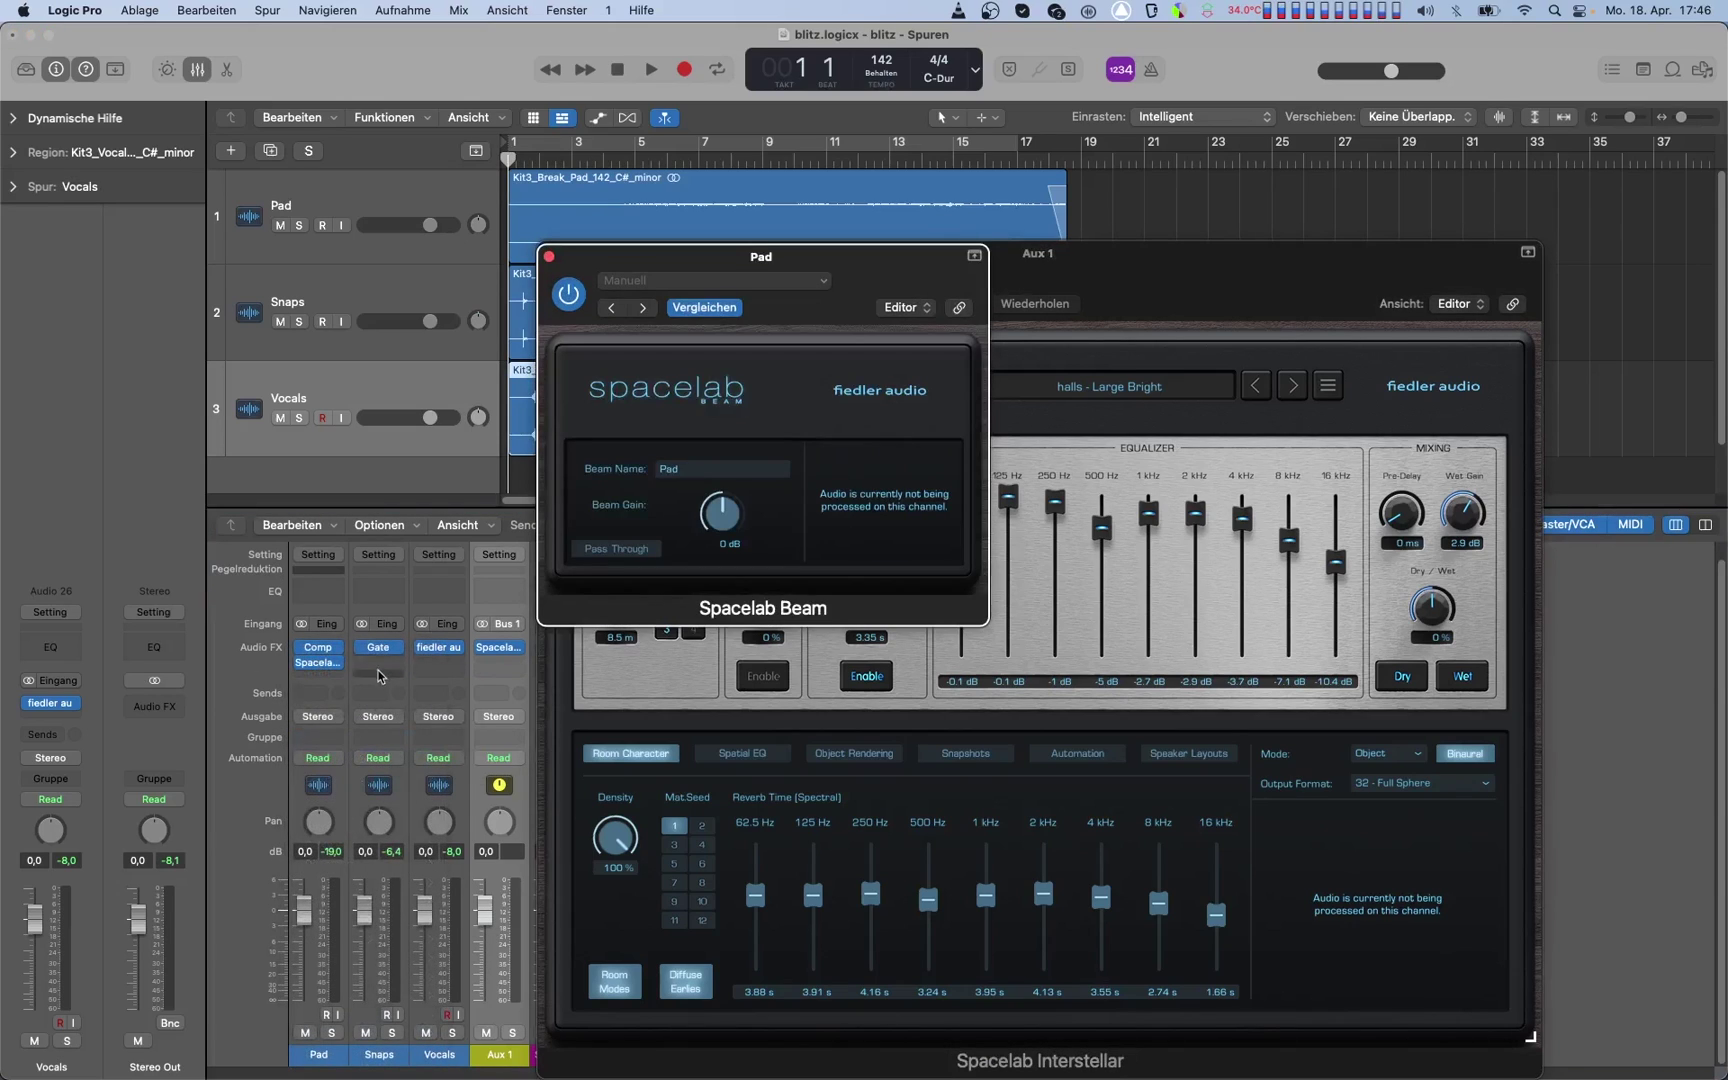
click(378, 675)
click(400, 709)
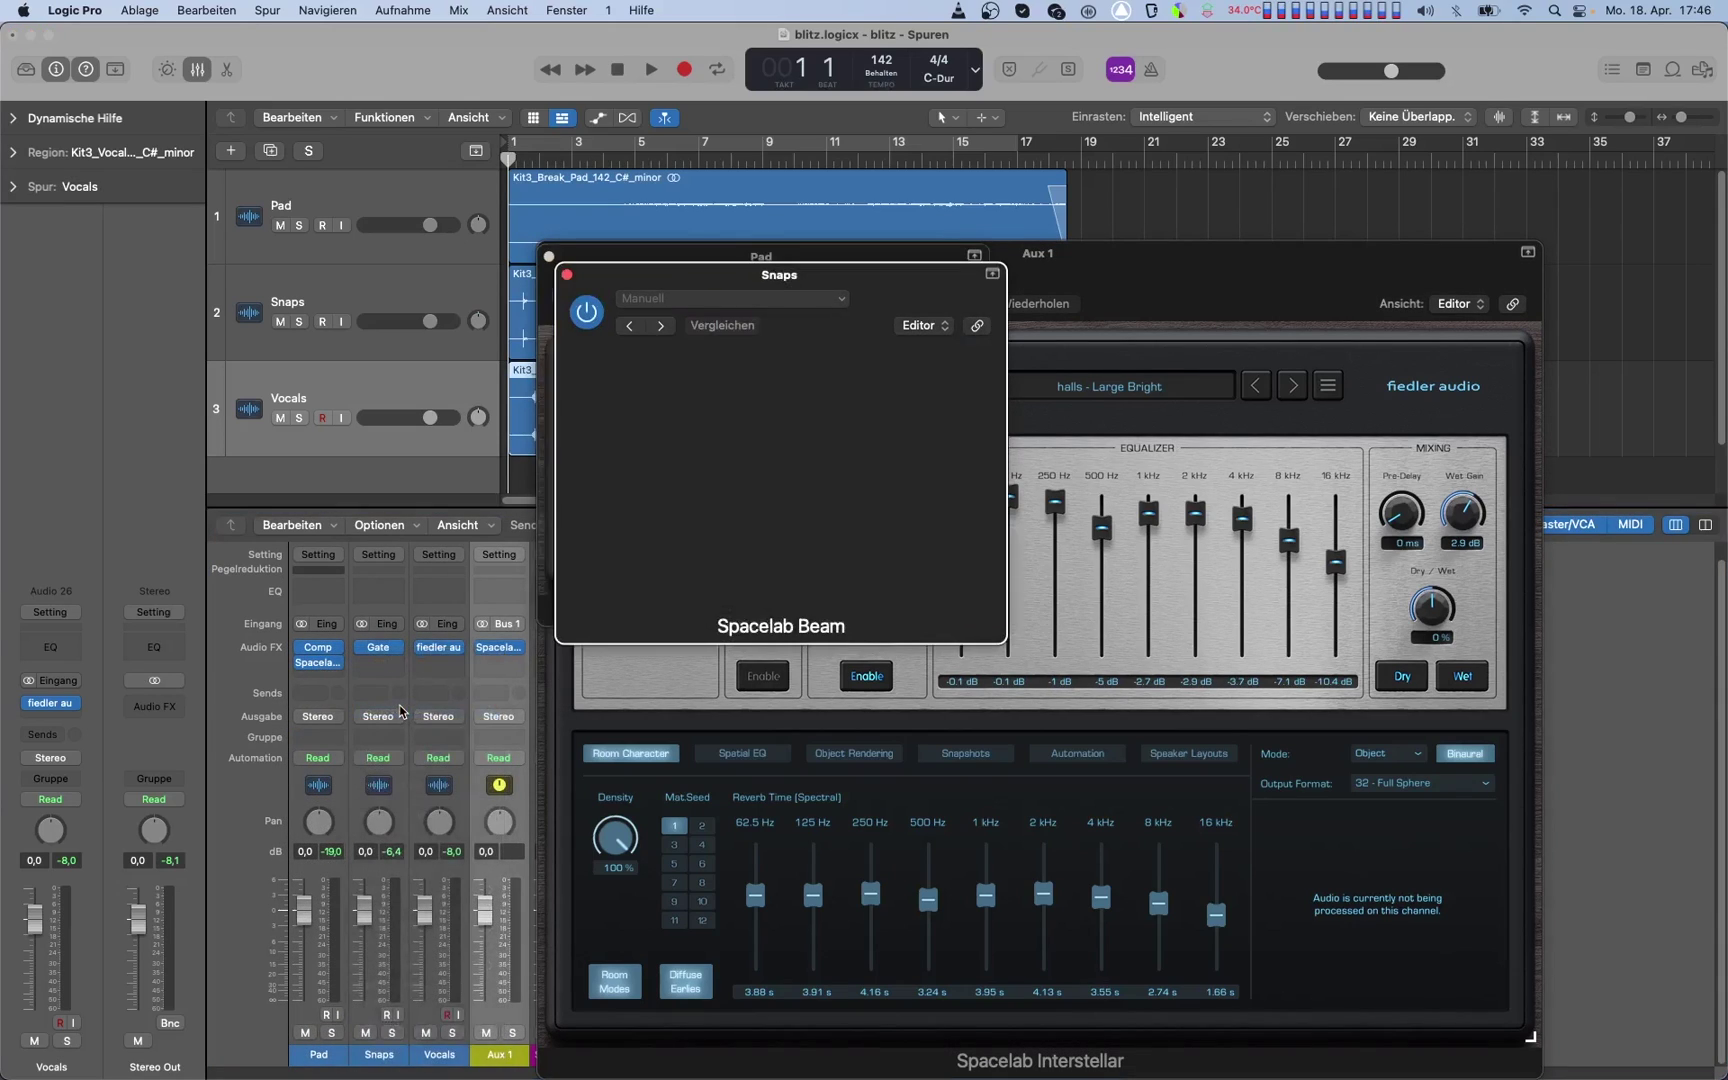
click(435, 664)
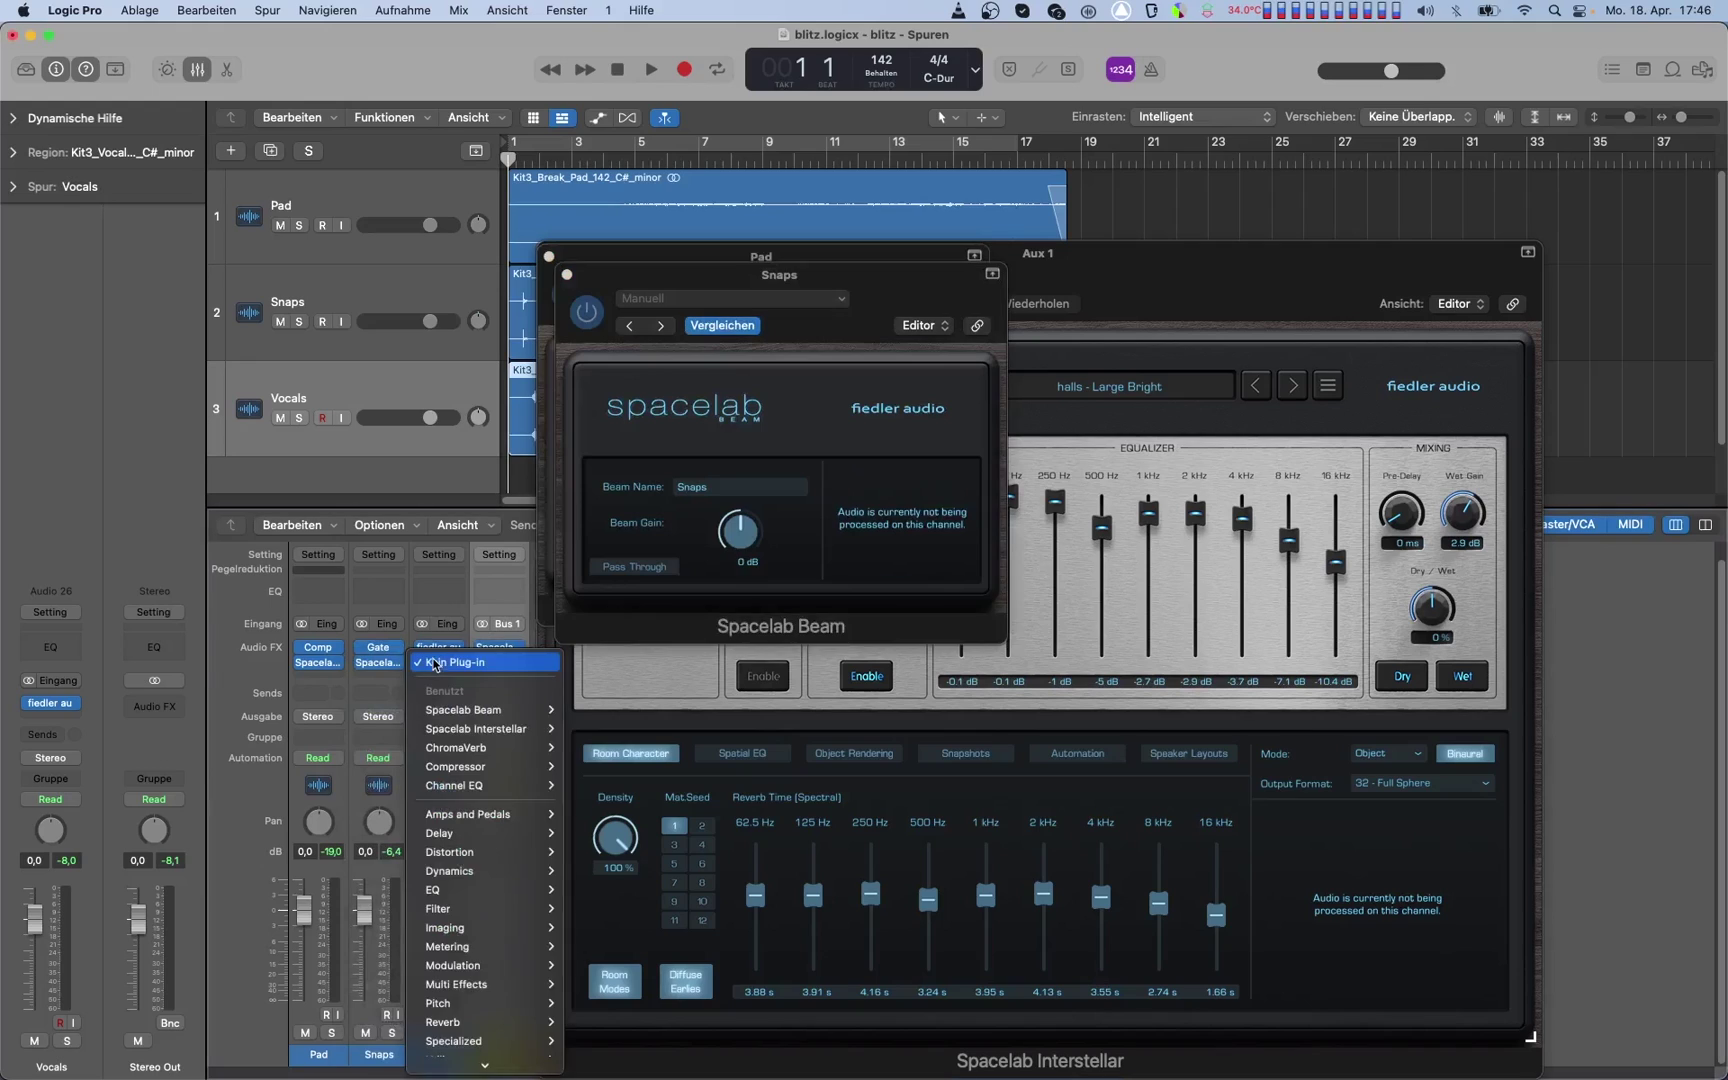
click(464, 708)
click(583, 292)
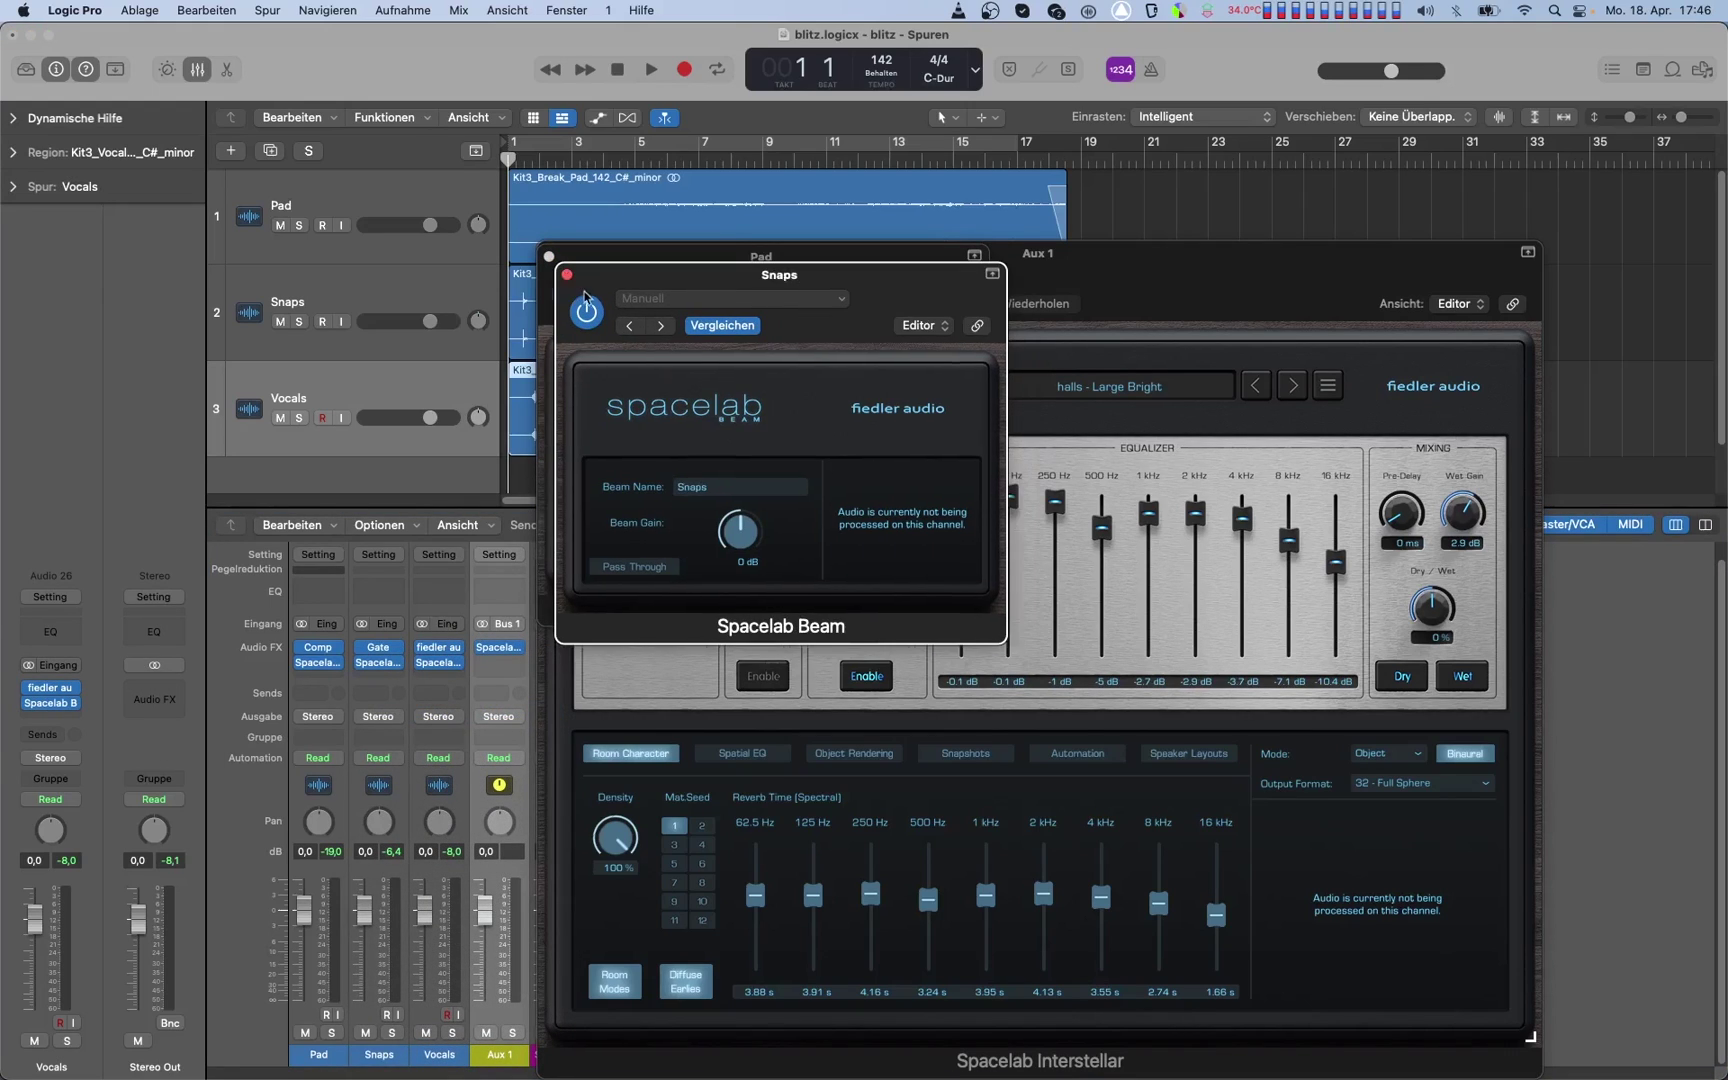
click(549, 256)
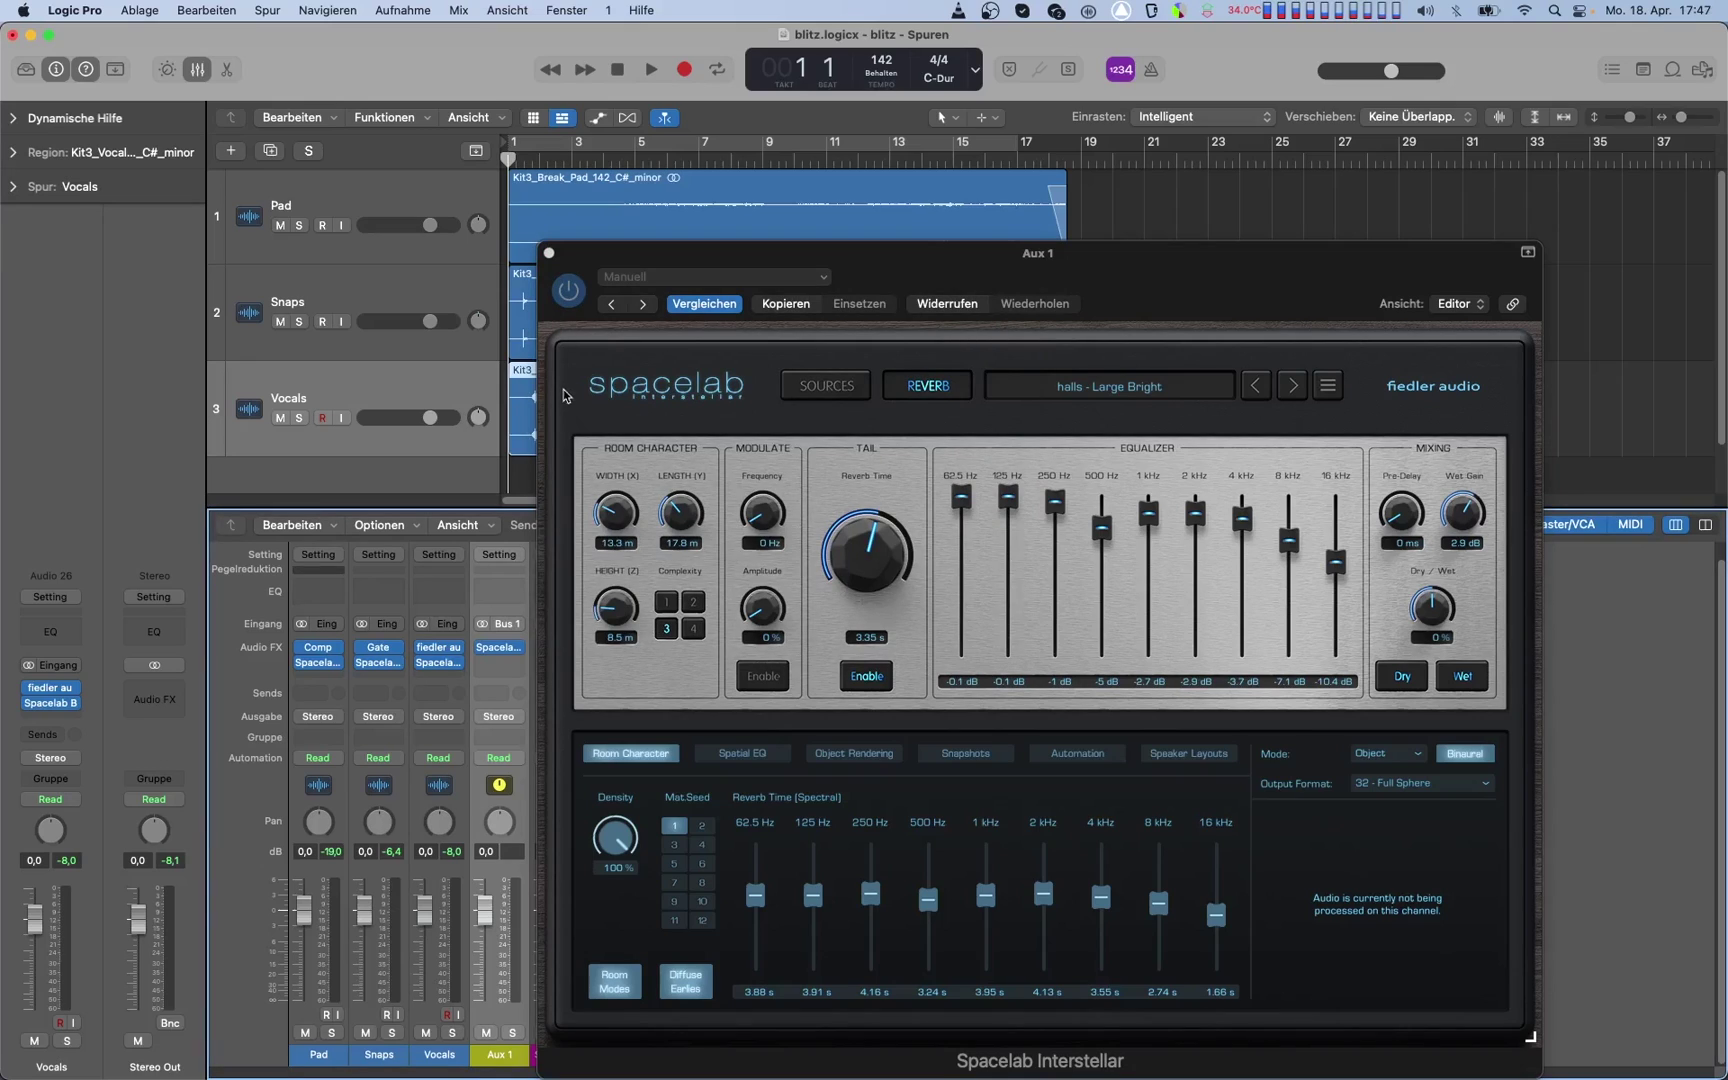
- Add a Bus 1 send to Aux 1 on the Pad, Snaps and Vocals tracks
click(306, 694)
mouse_move(373, 722)
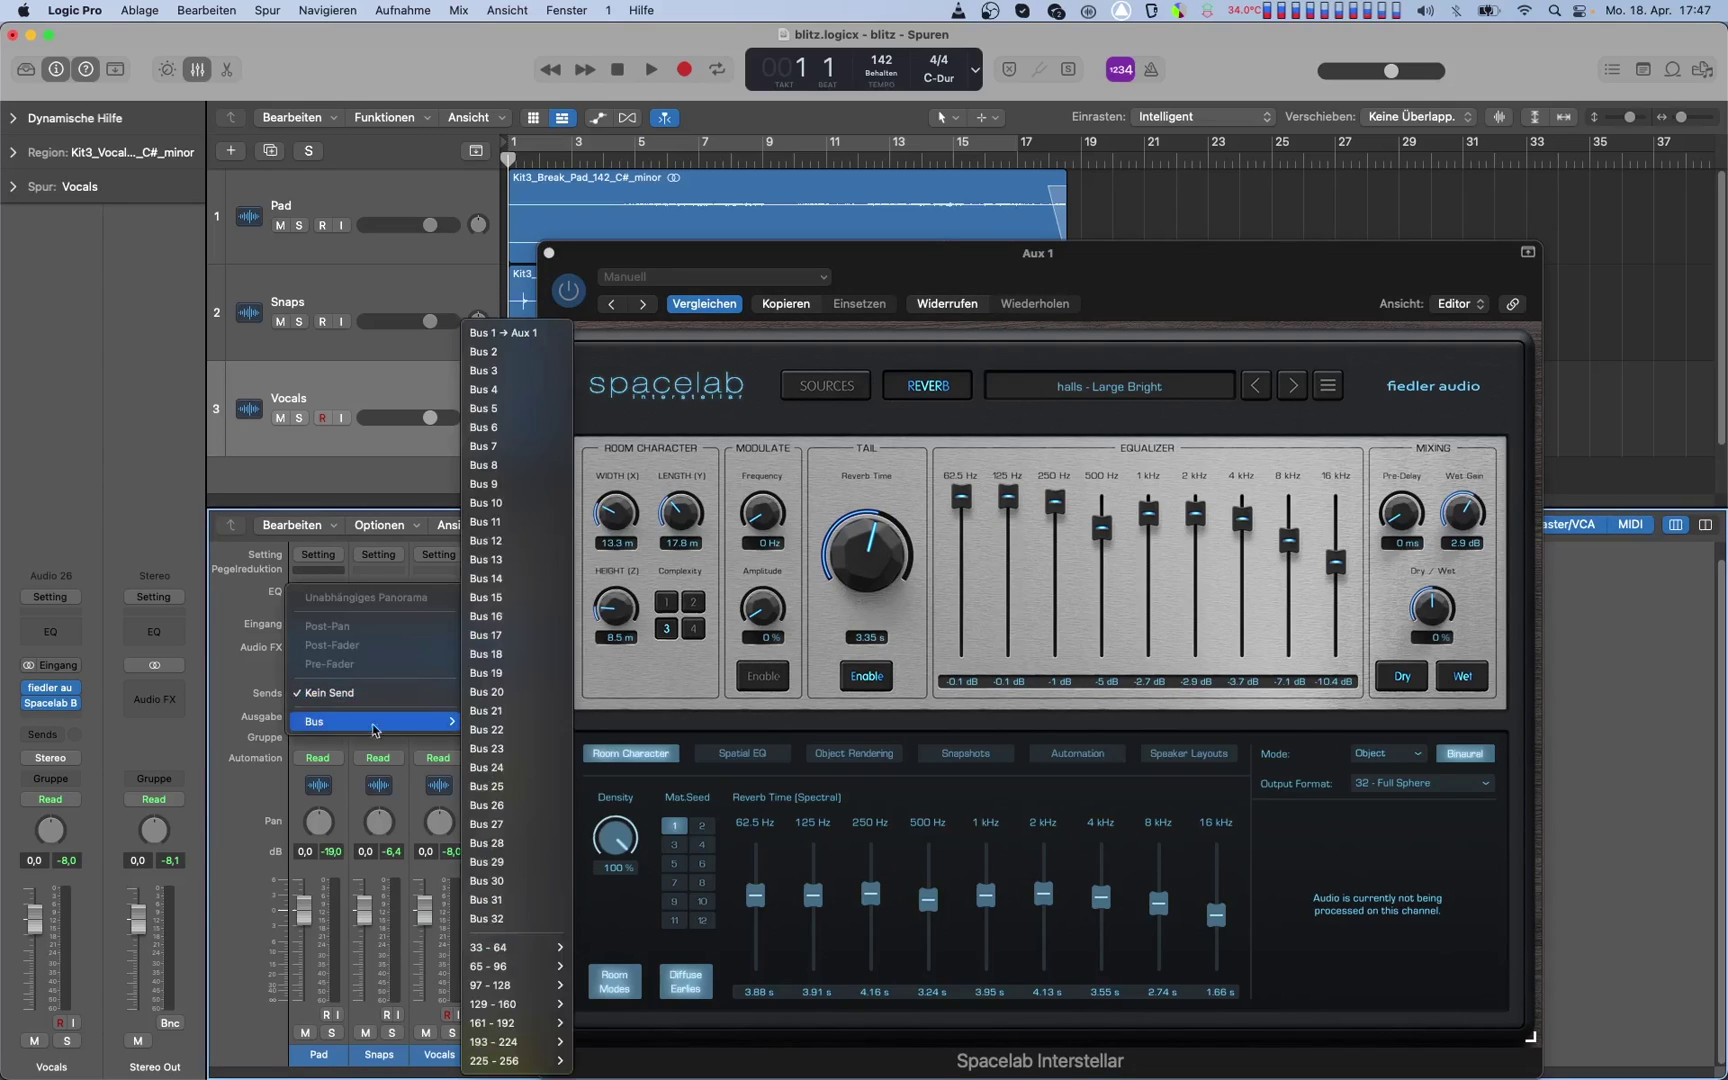
click(471, 333)
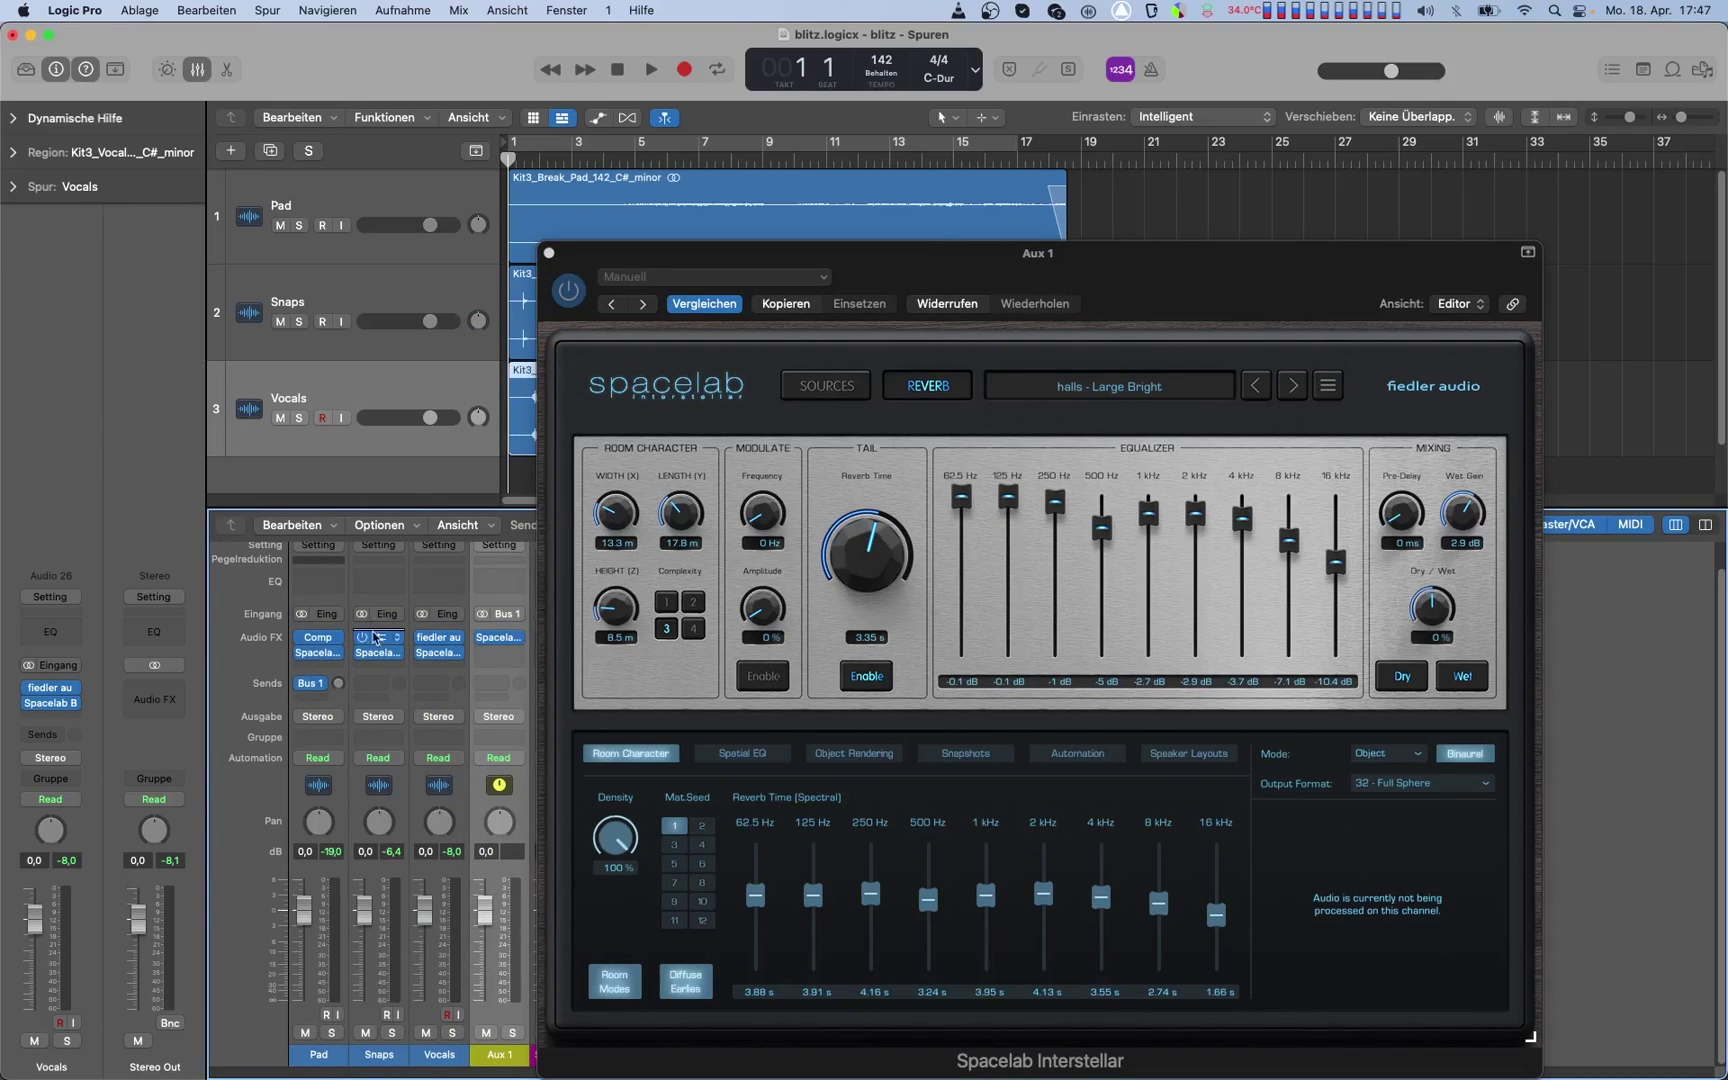
click(369, 683)
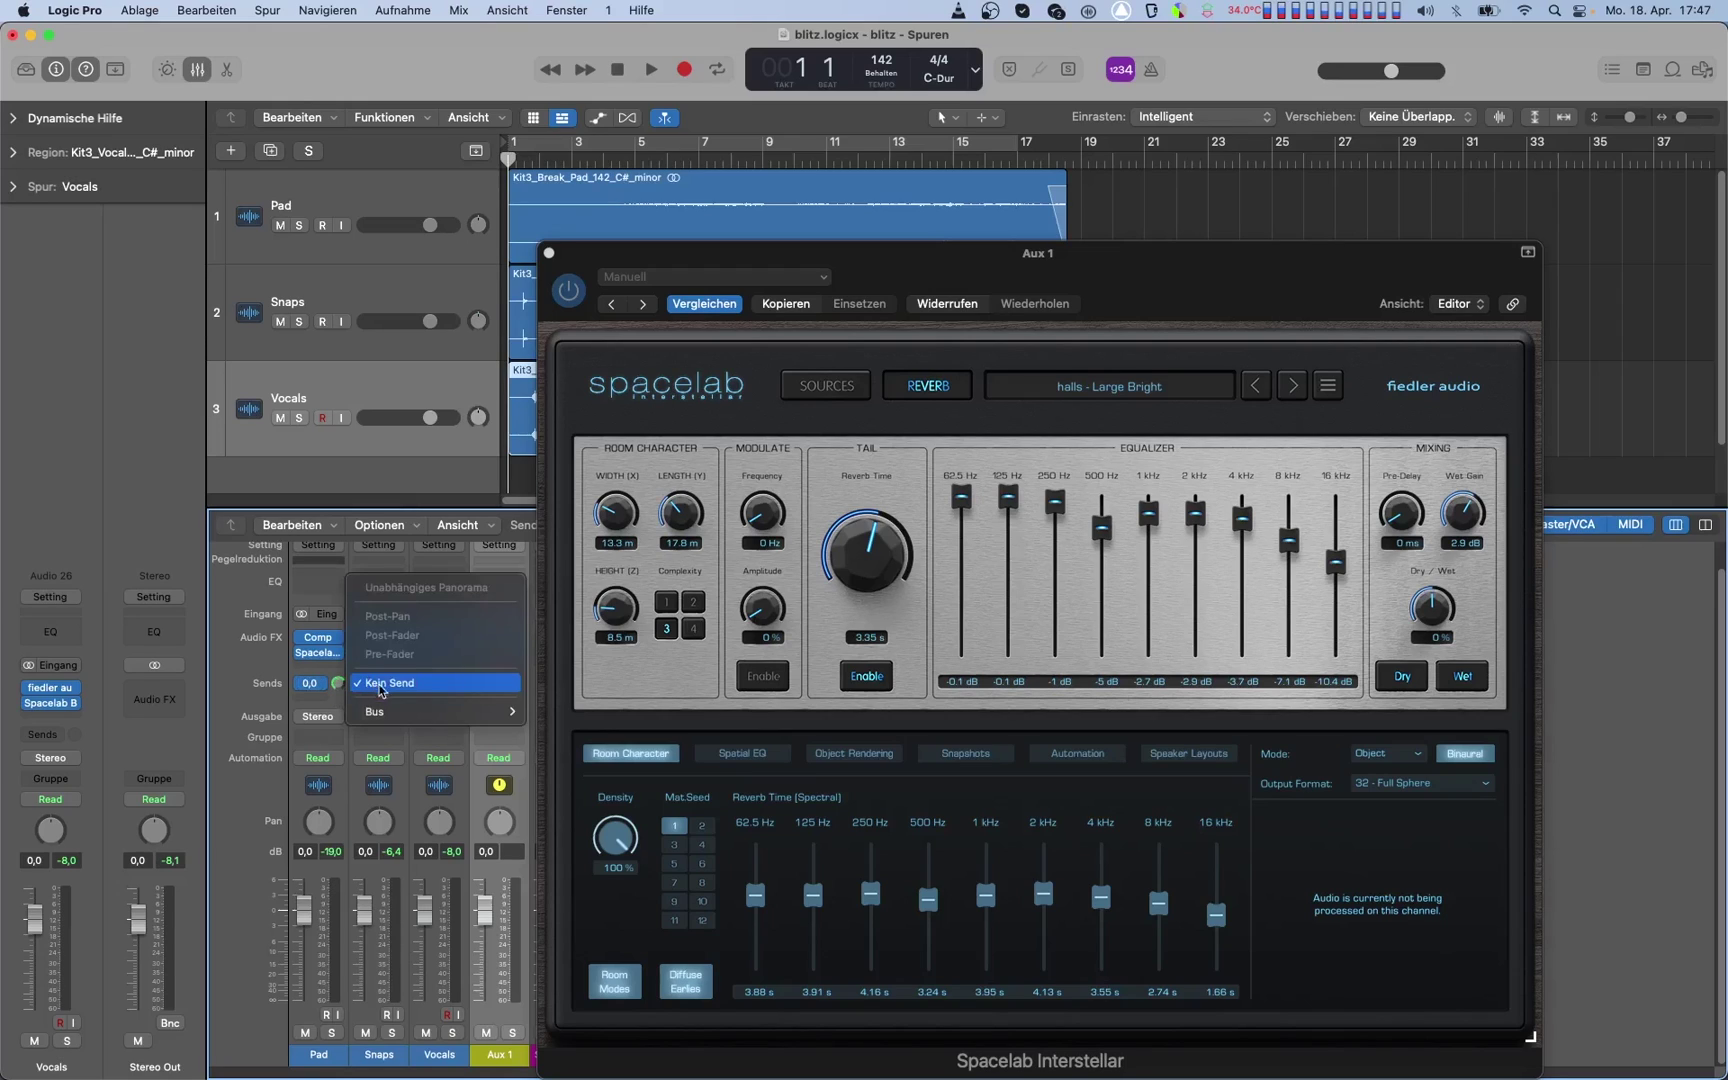
click(542, 333)
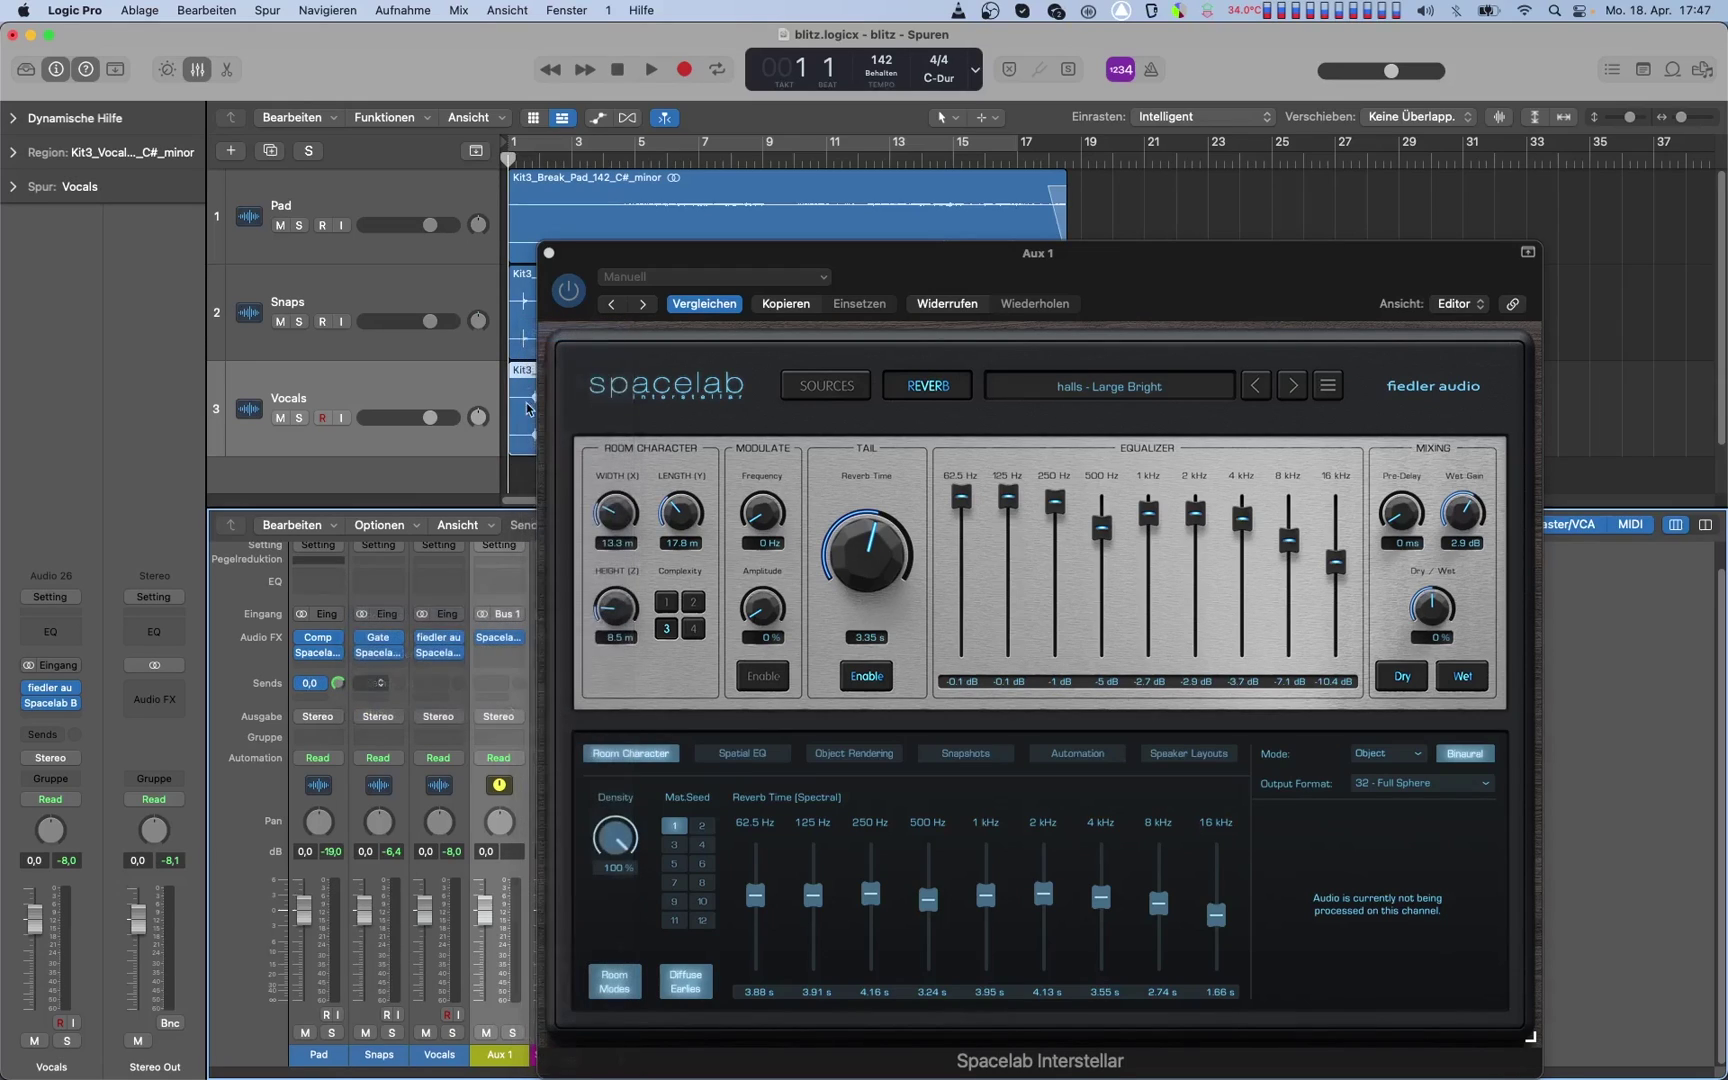
click(429, 684)
mouse_move(493, 711)
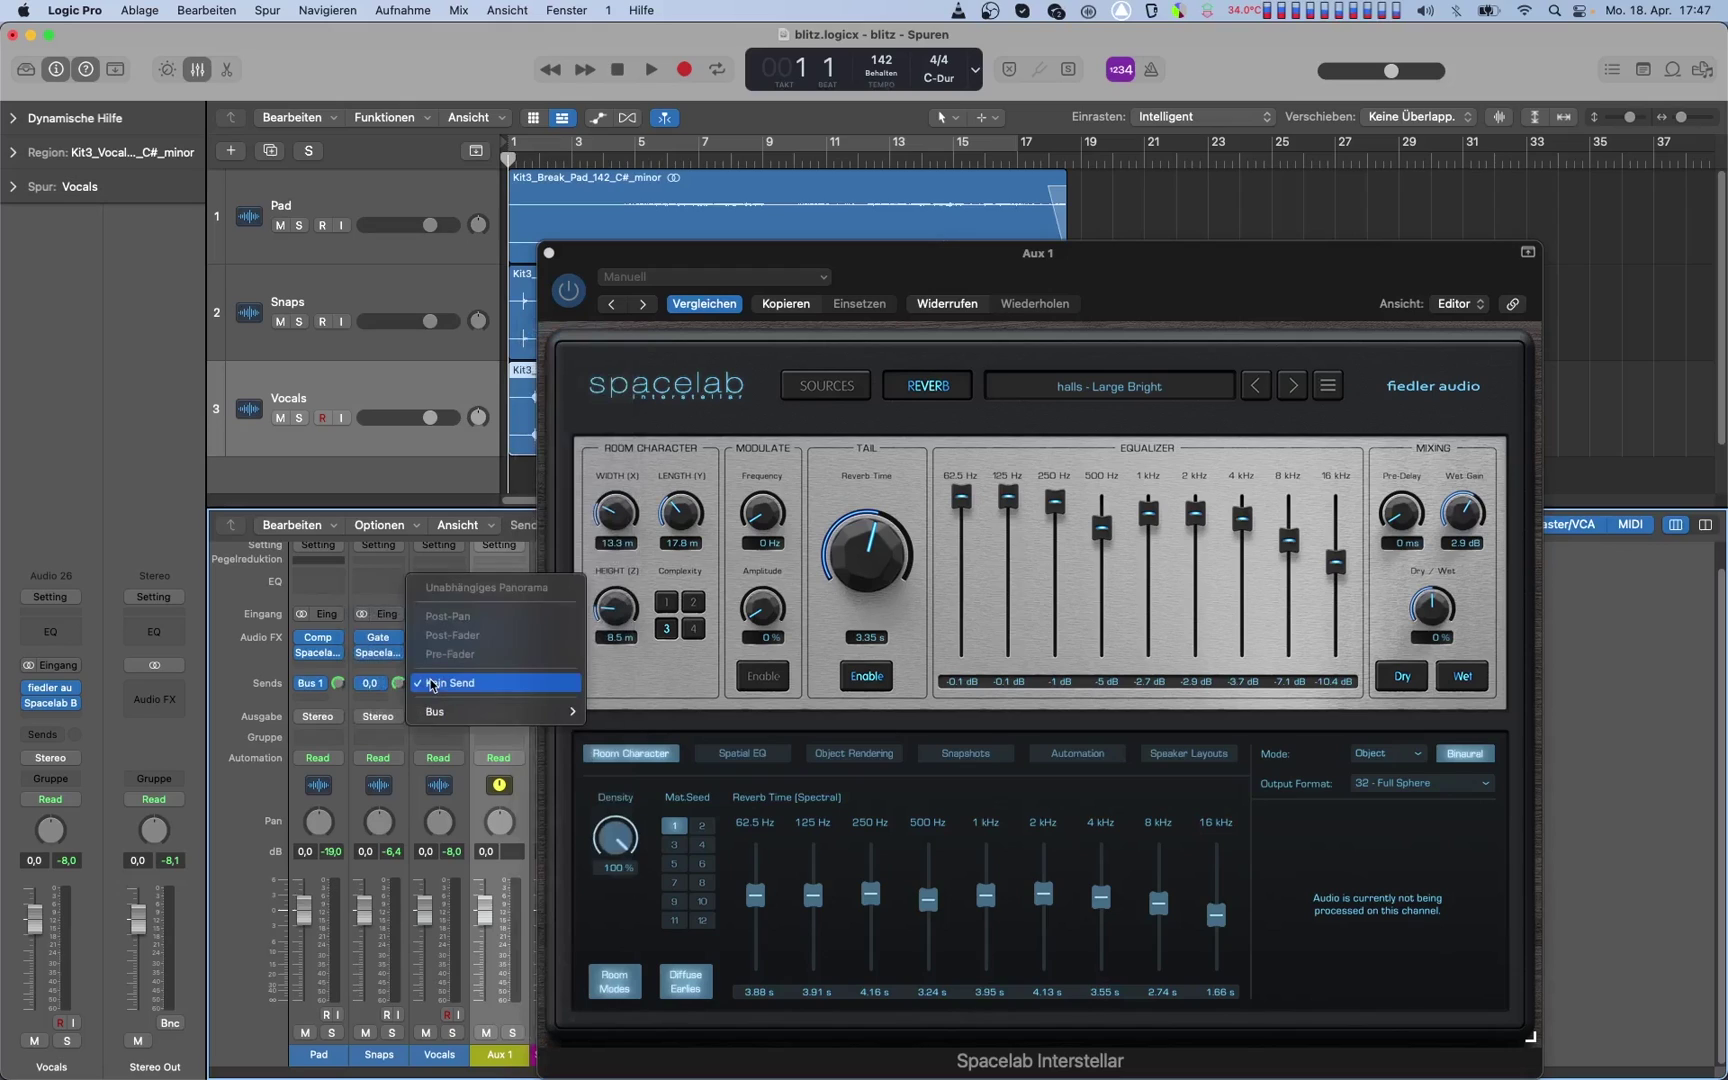
click(629, 332)
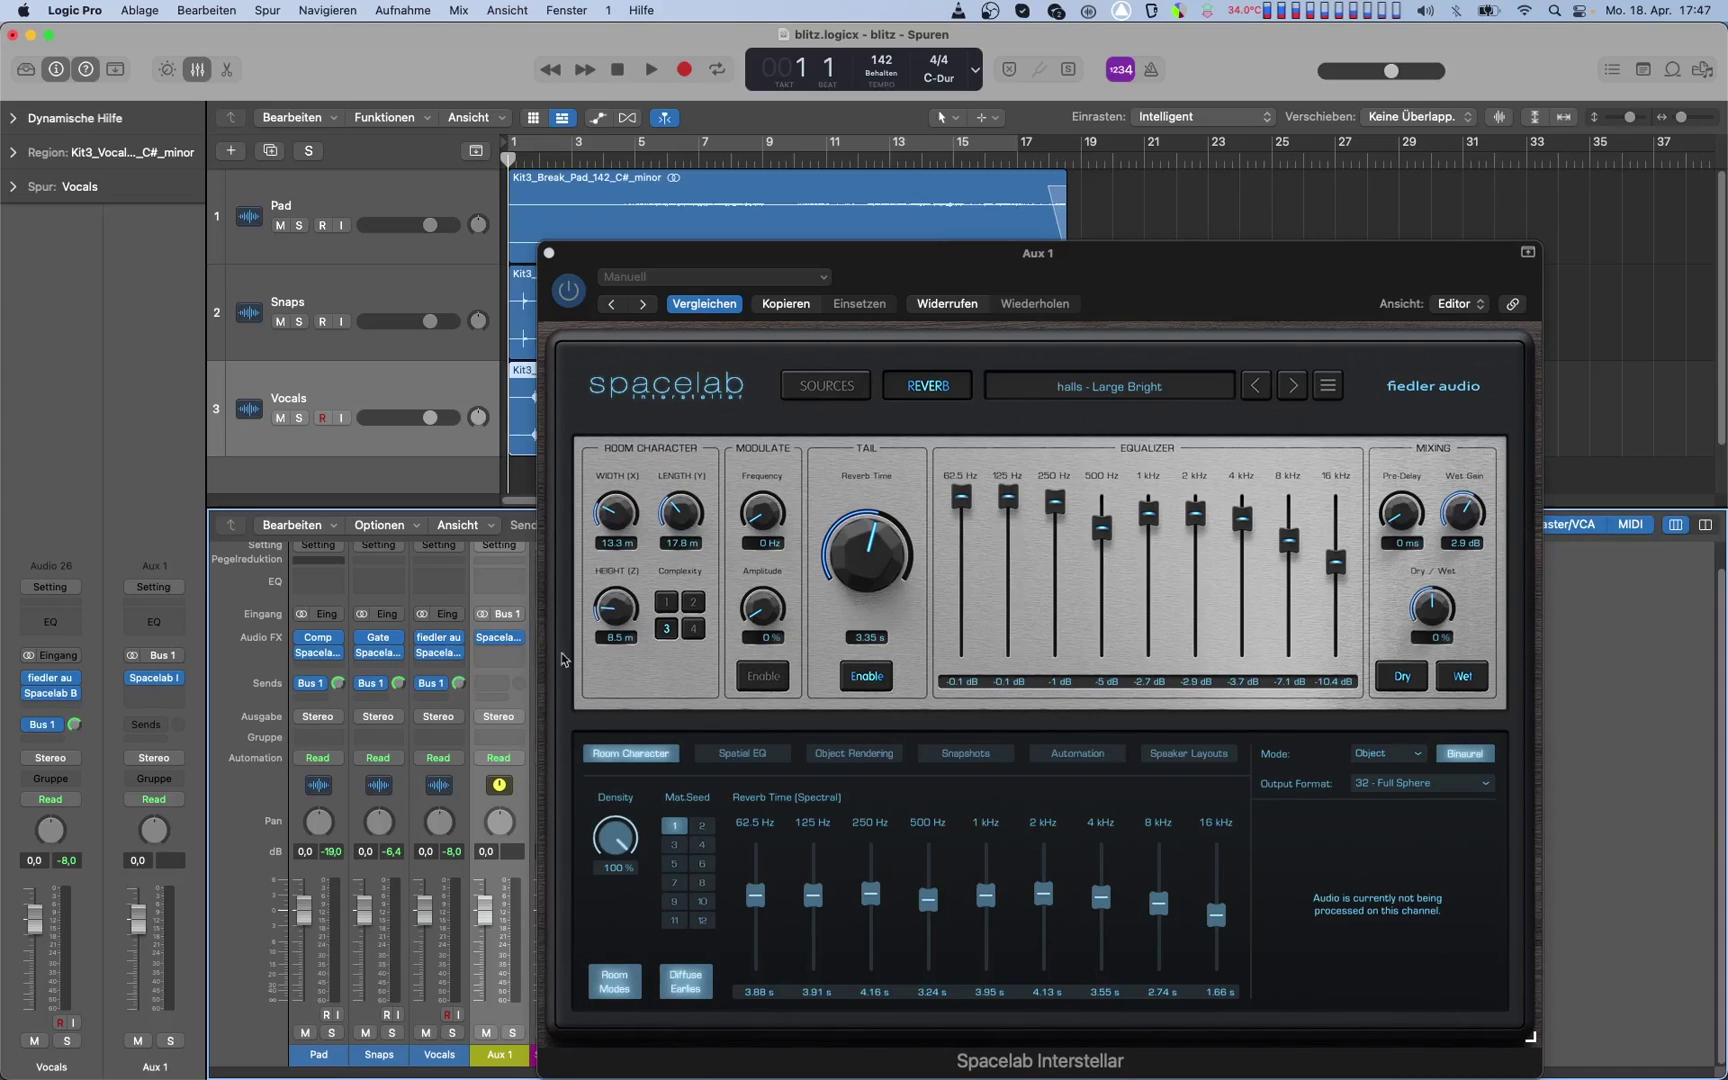
- Assign the Vocals track as Spacelab's first source
click(807, 391)
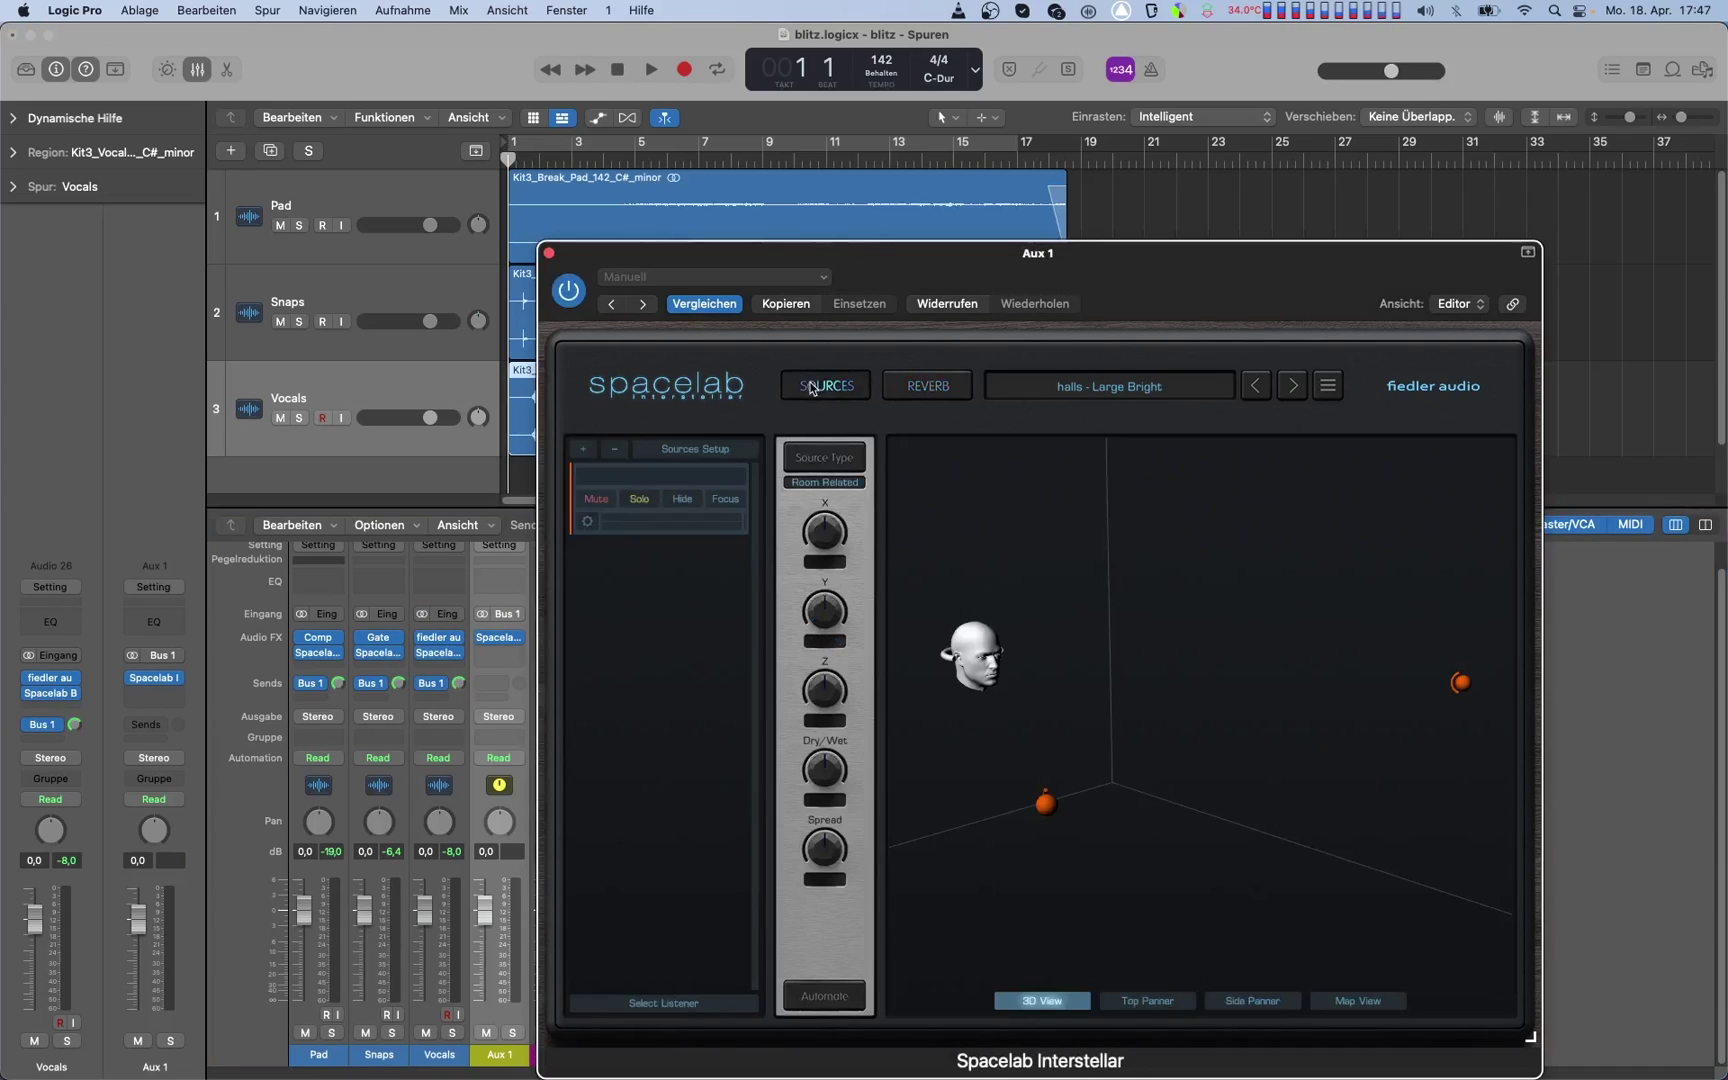
click(590, 520)
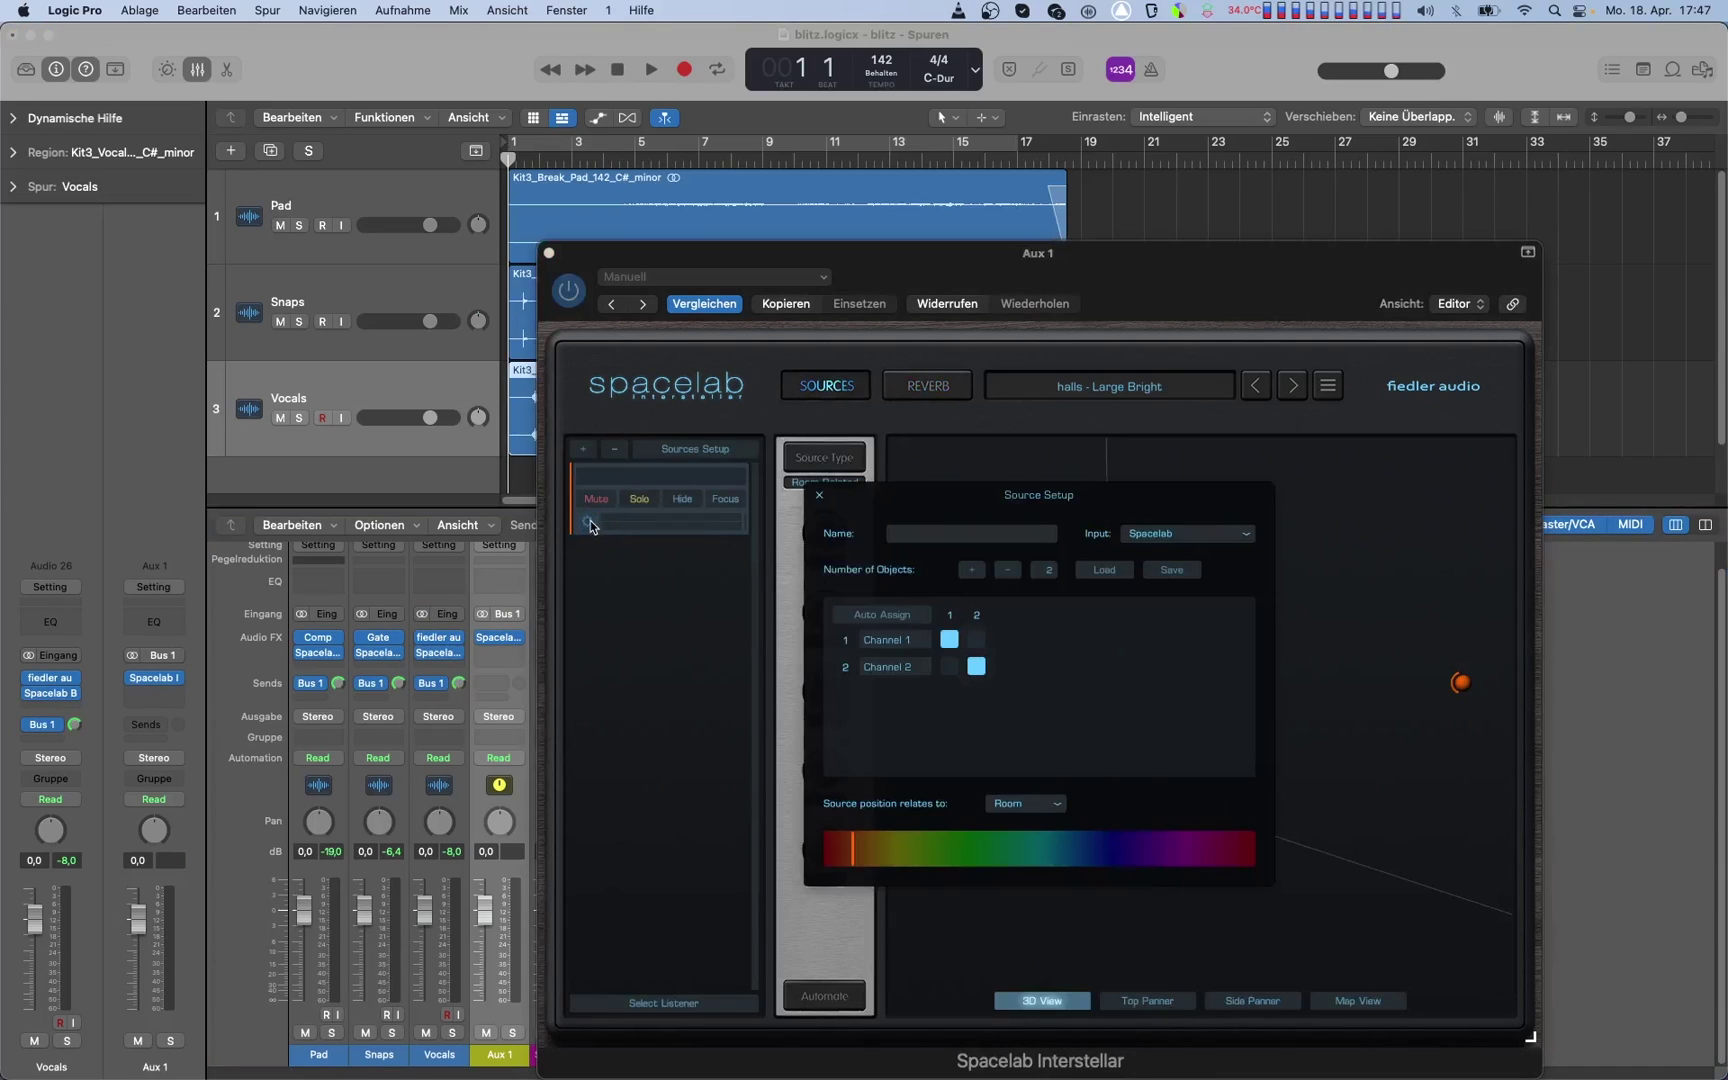
click(1145, 536)
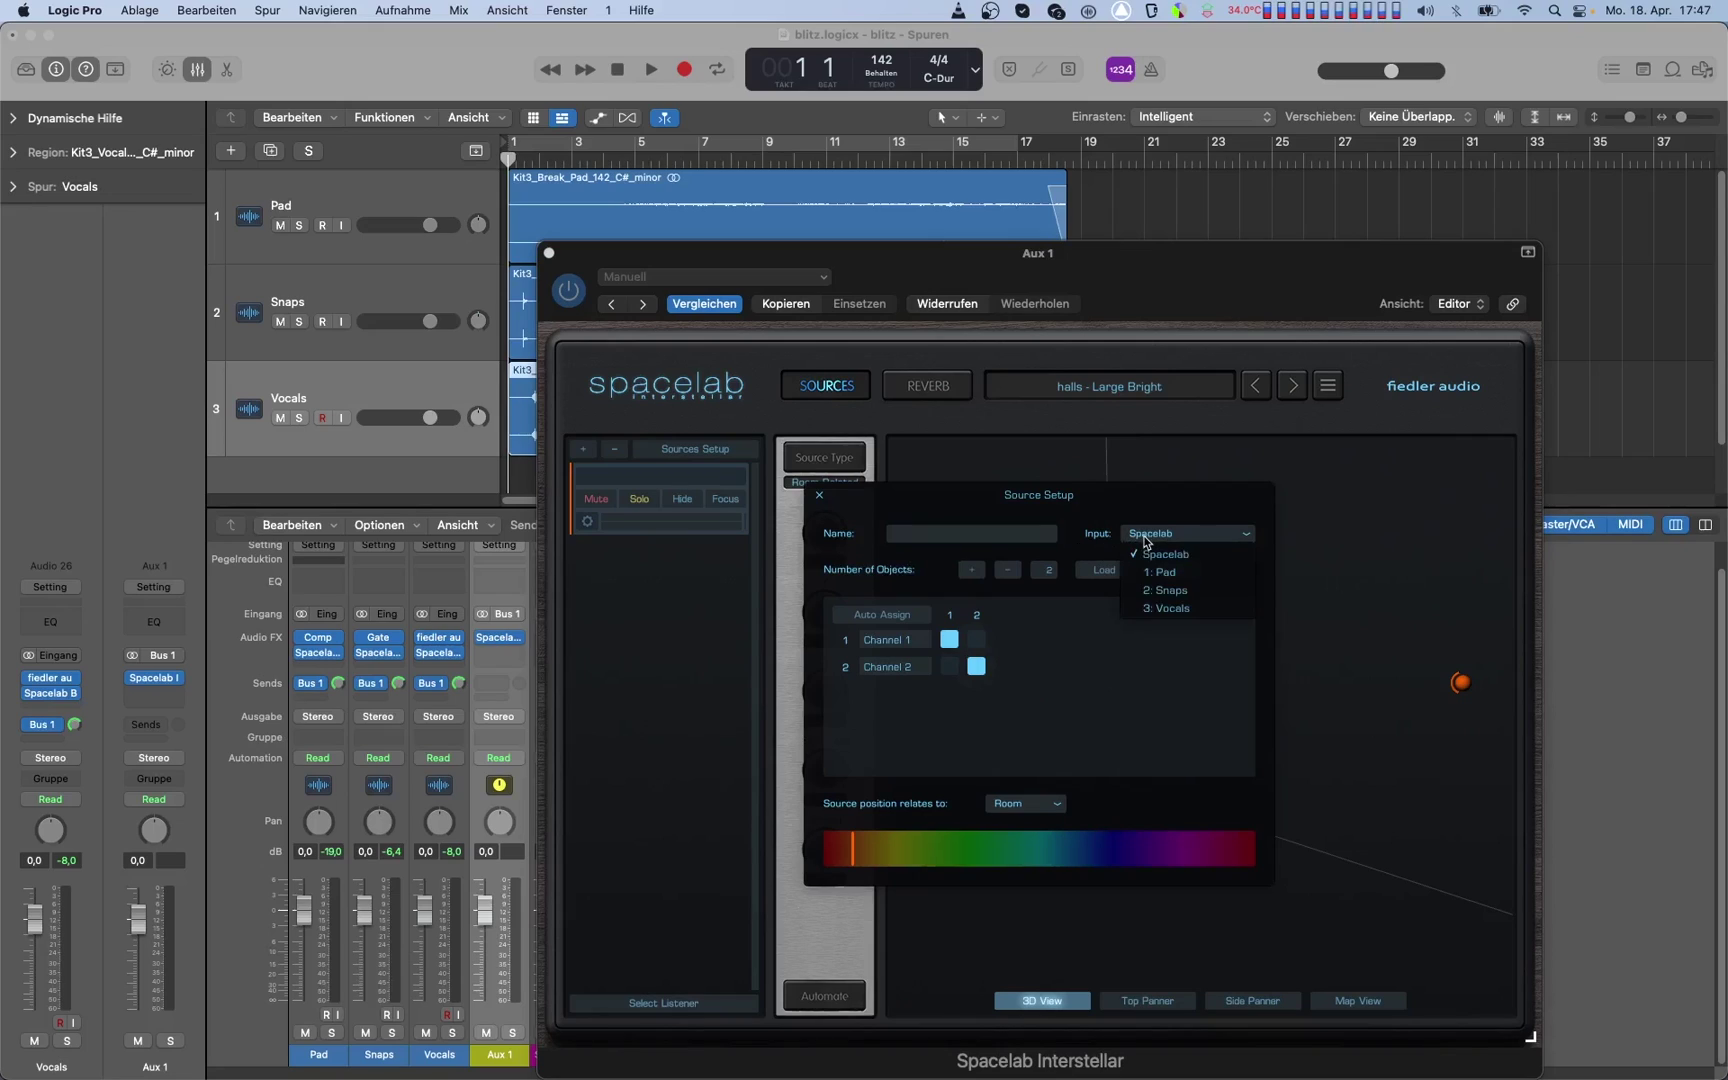
click(1159, 609)
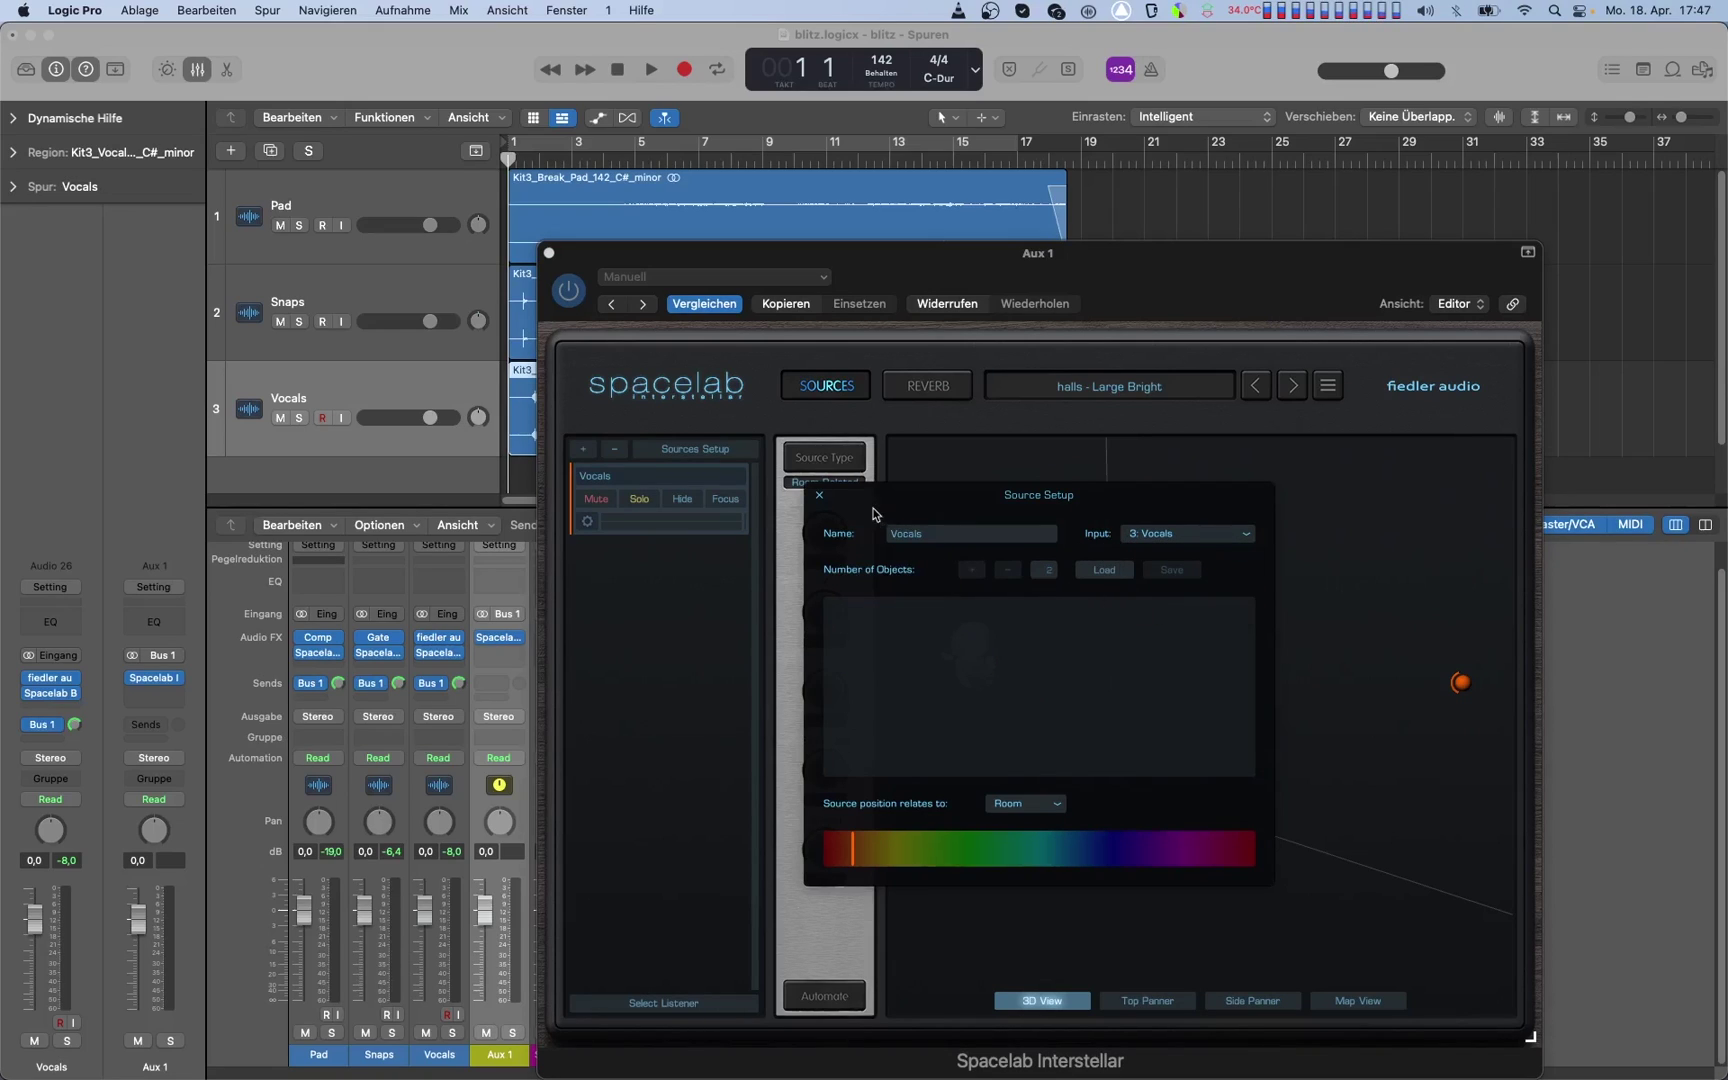
click(822, 496)
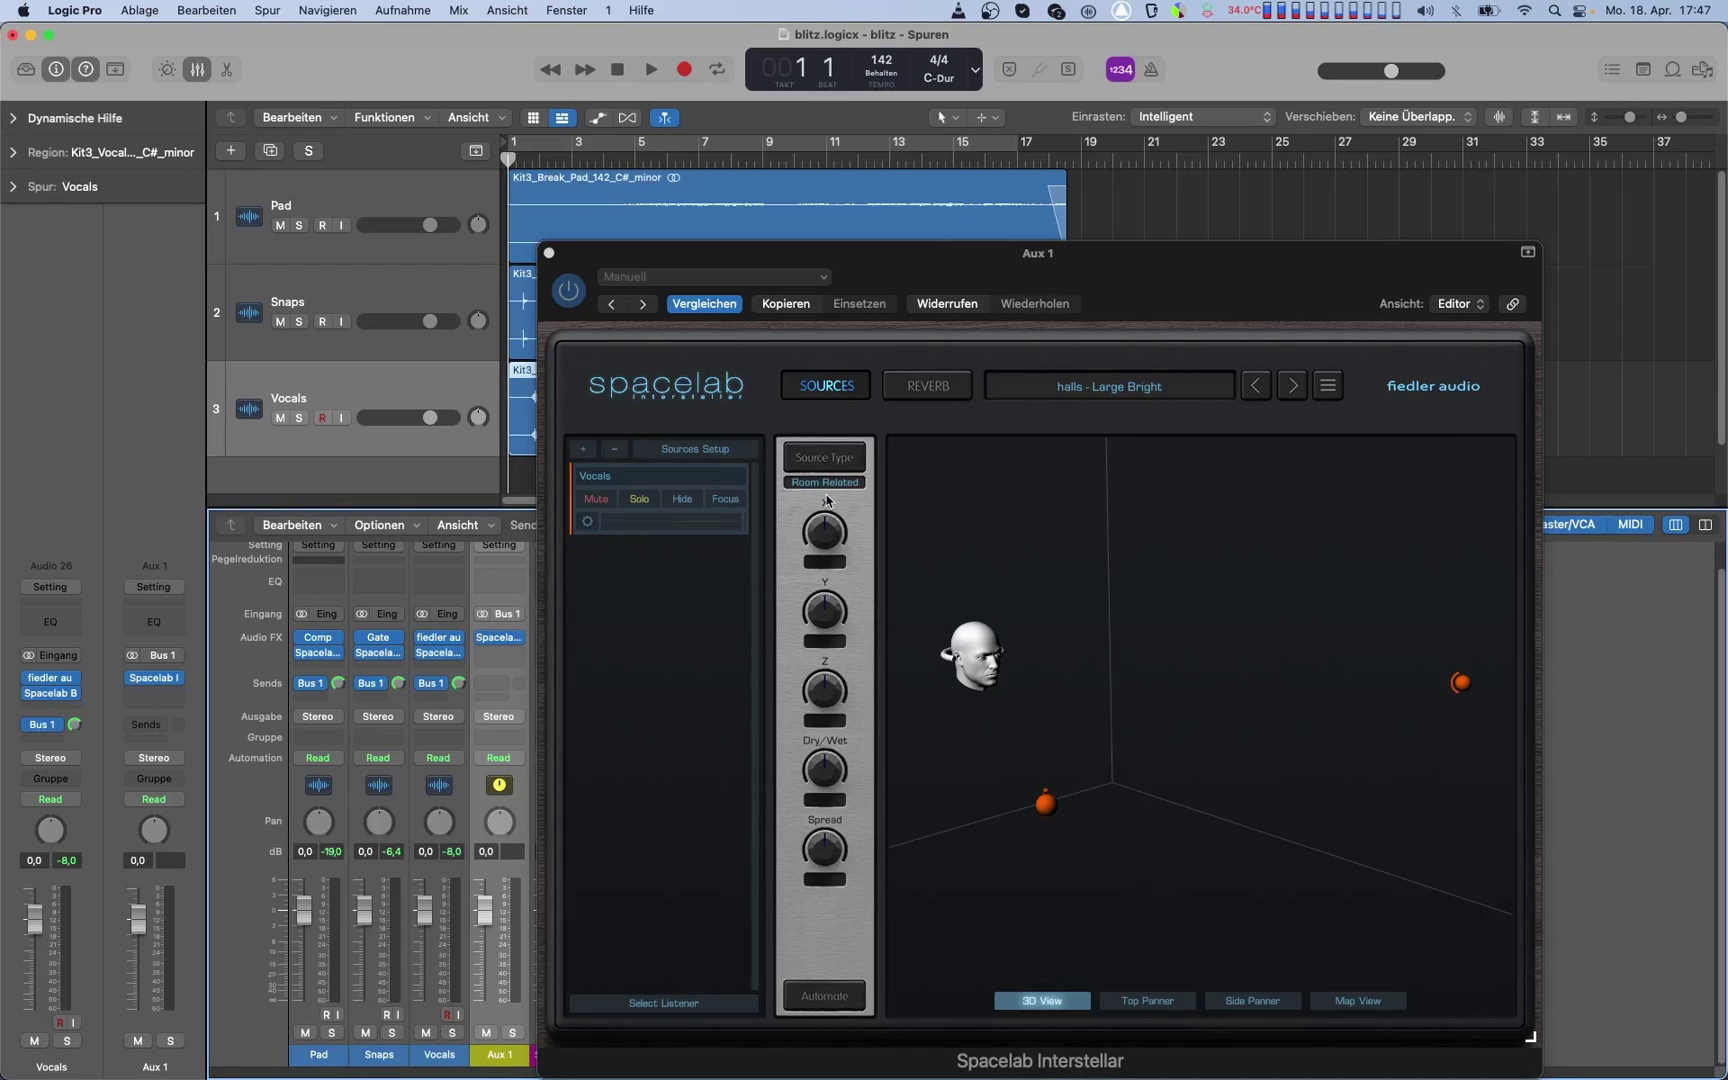
- Place both Vocals objects ahead of the listener and set Vocals Dry/Wet to -10%
click(1147, 1001)
click(1229, 1000)
click(1146, 1000)
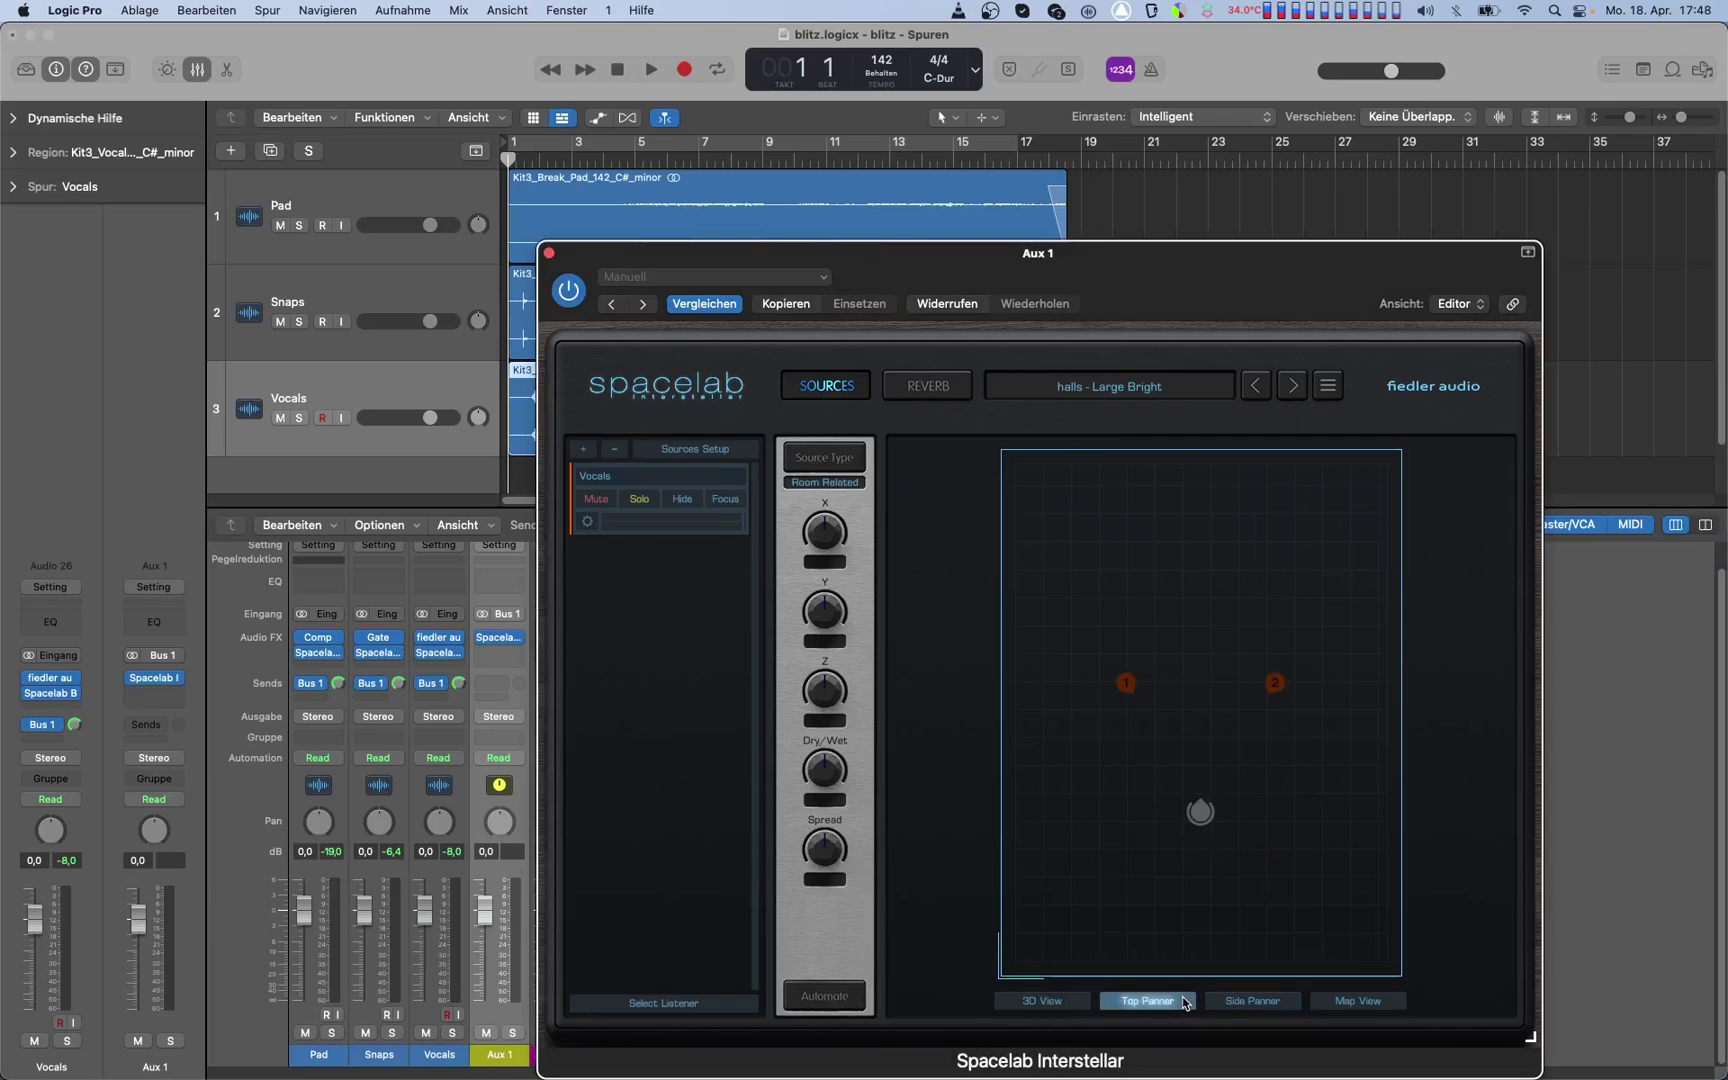
key(space)
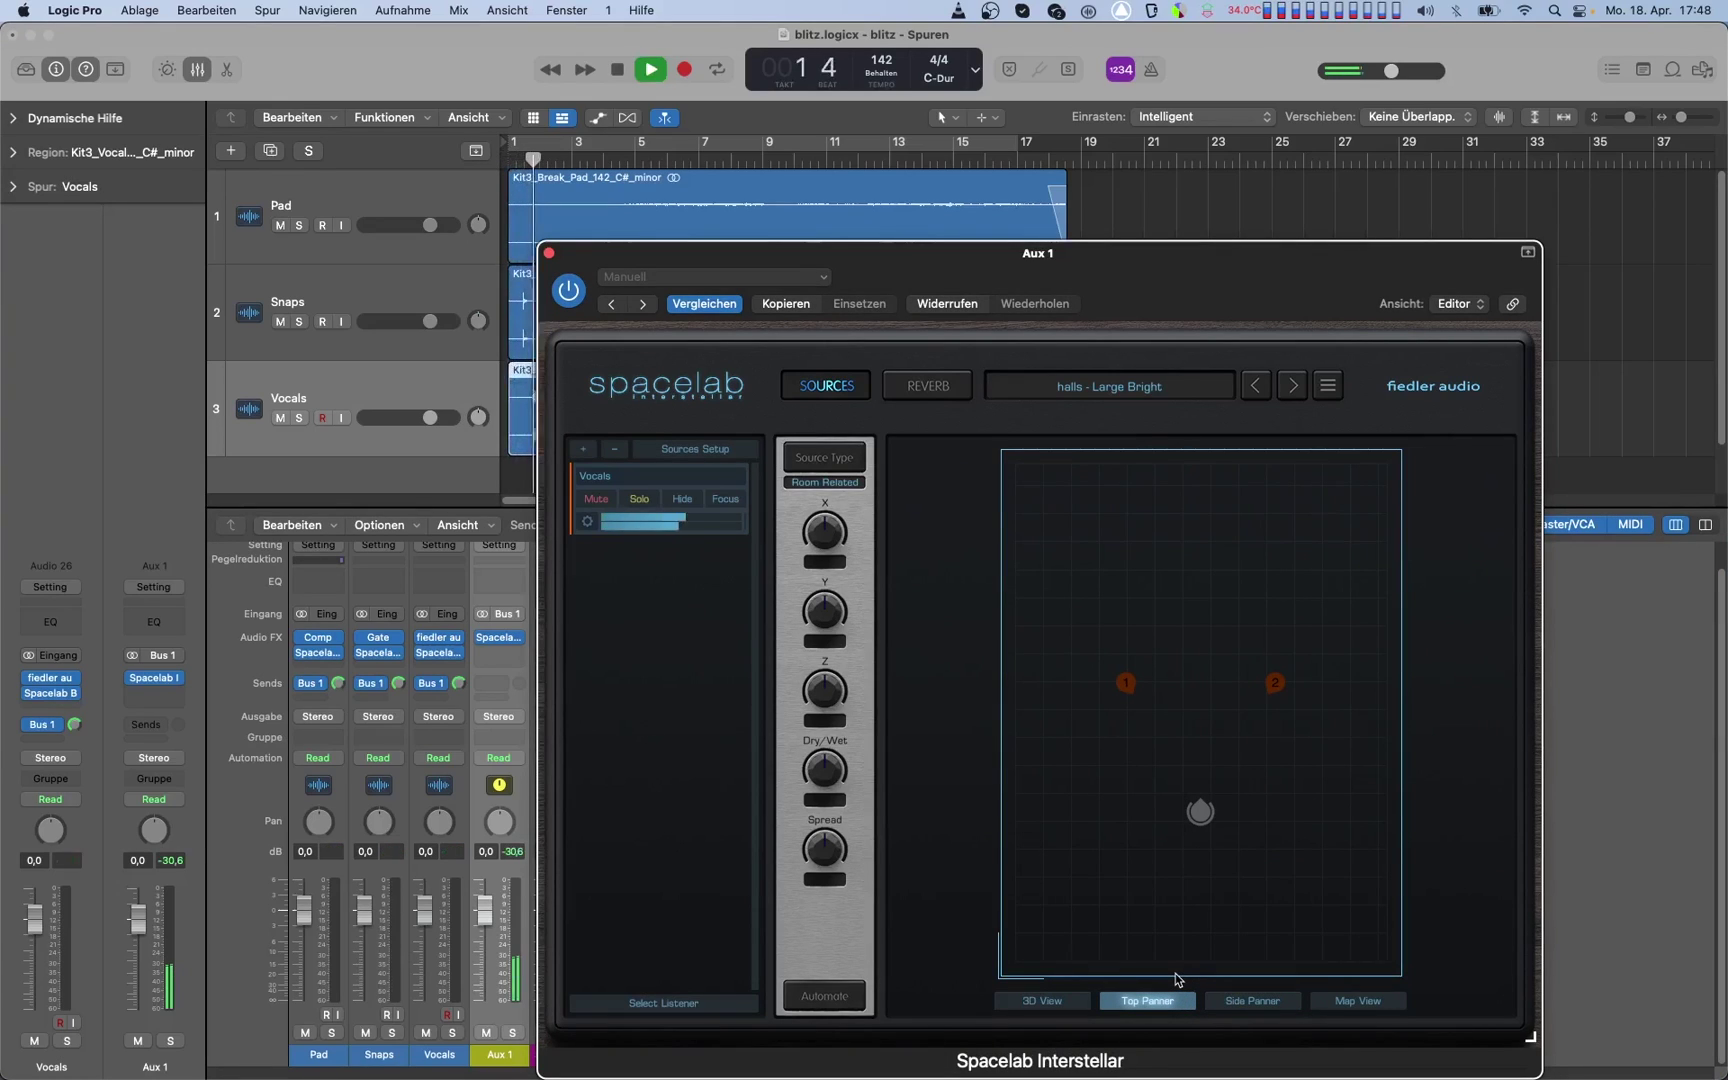
click(1127, 682)
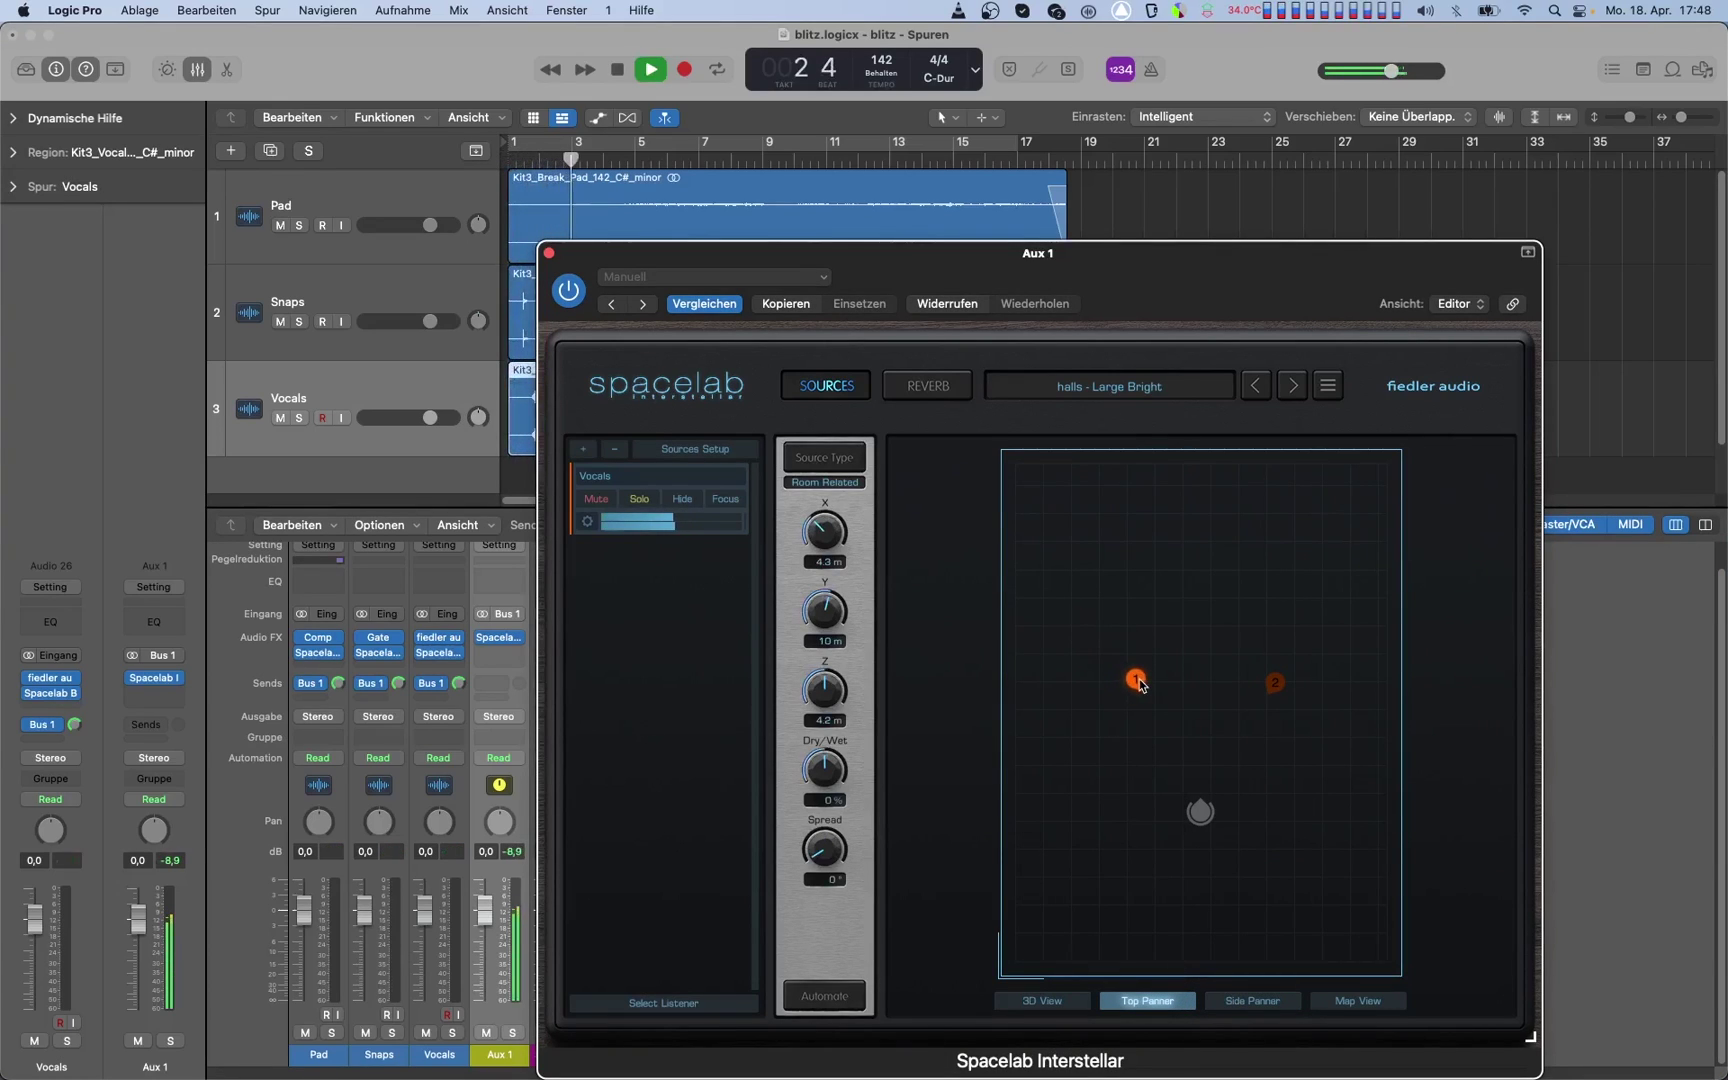
drag(1130, 686, 1152, 737)
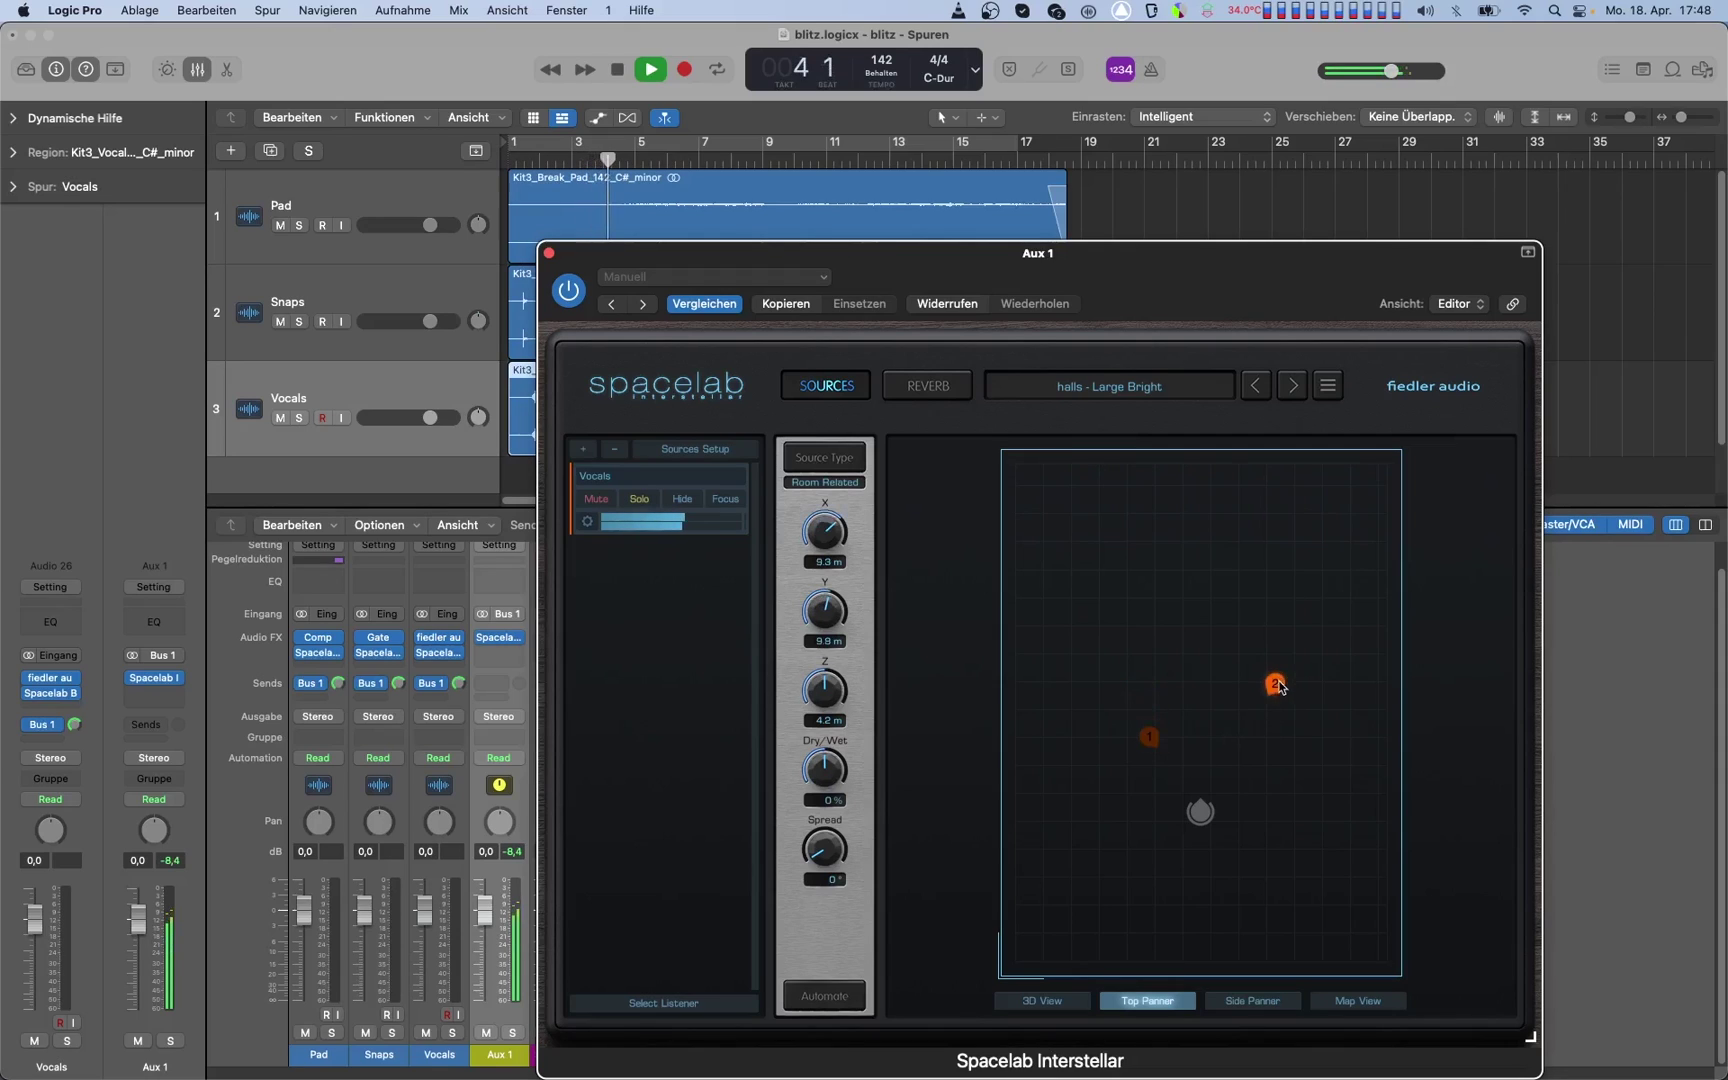
drag(1275, 684, 1253, 742)
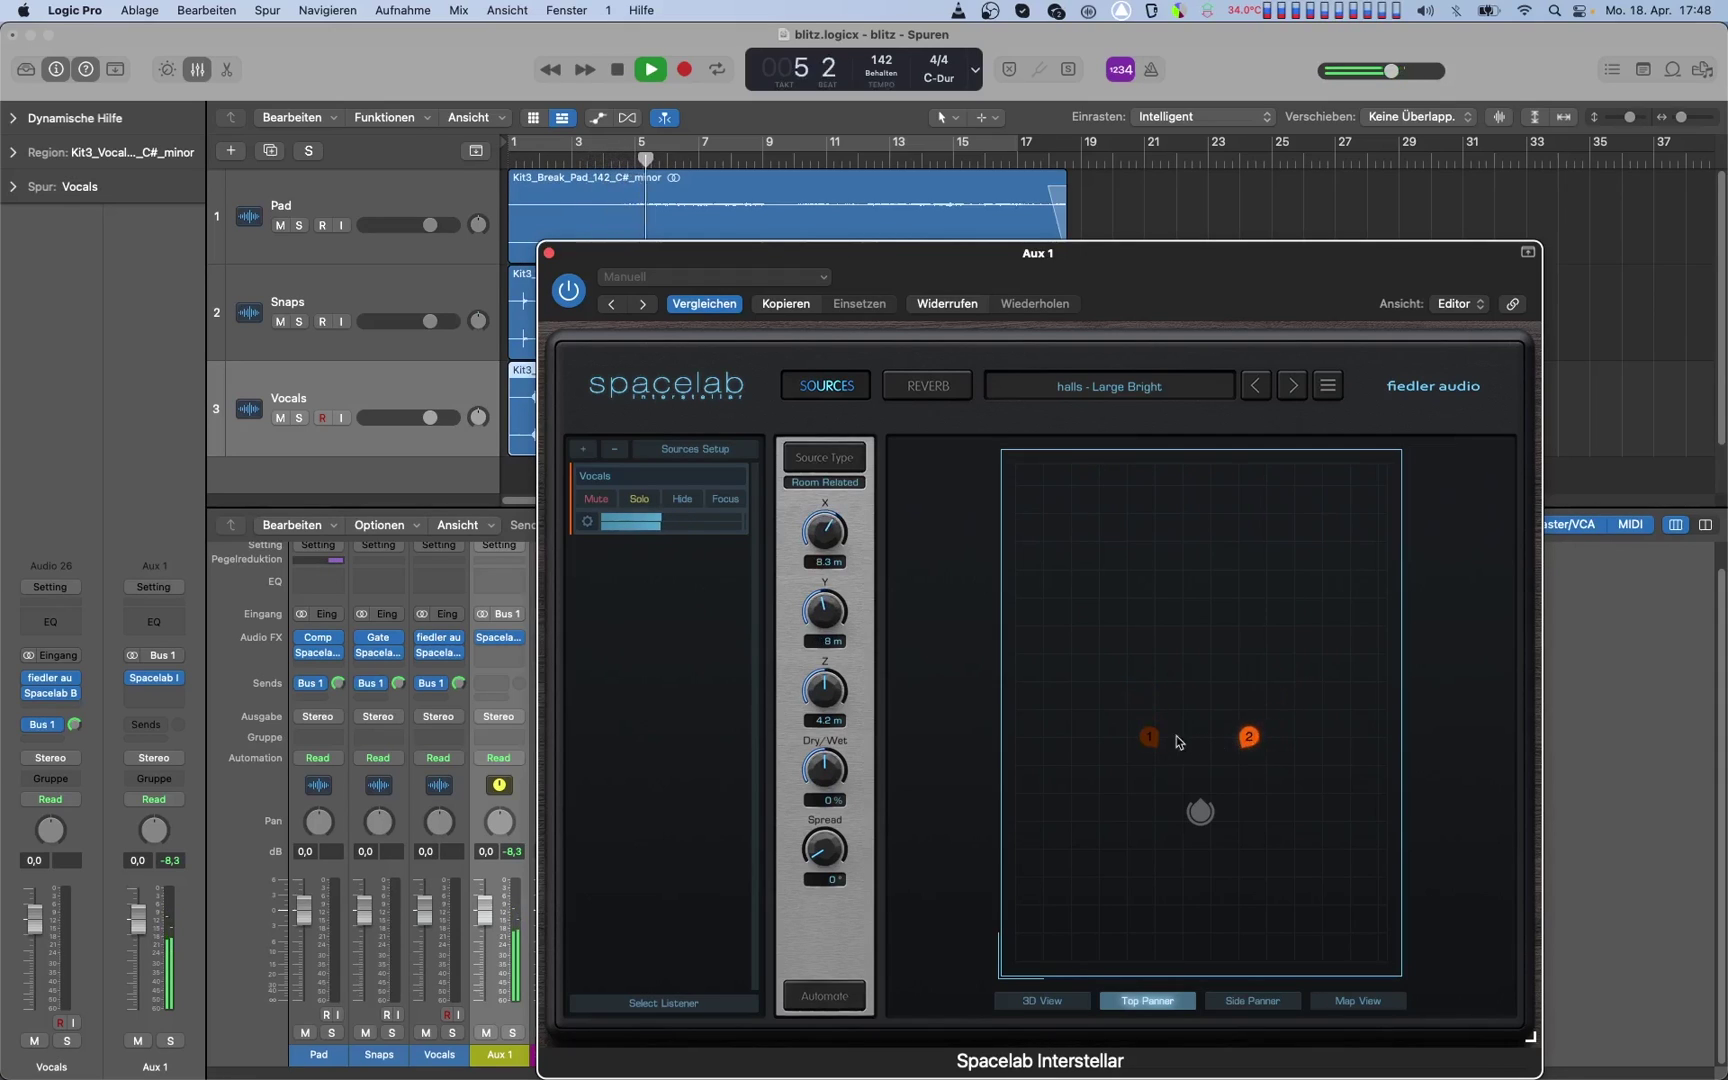
drag(1149, 738, 1239, 742)
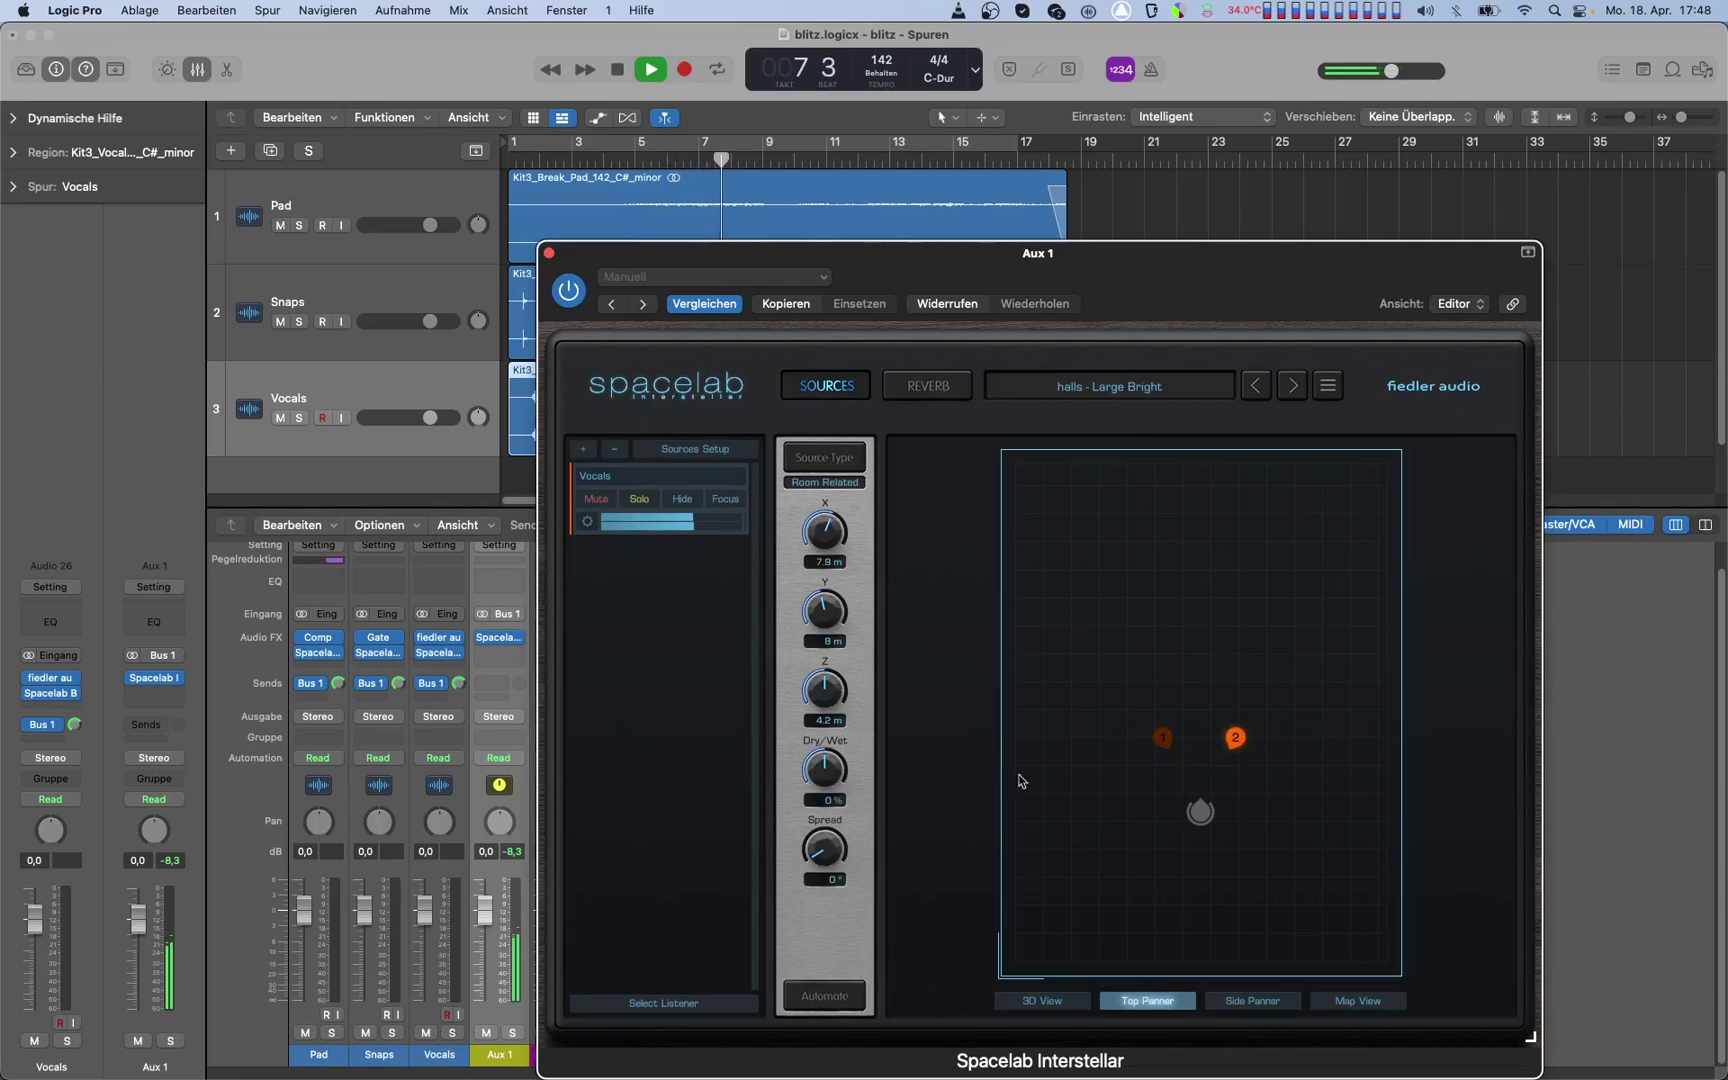
drag(842, 780, 845, 785)
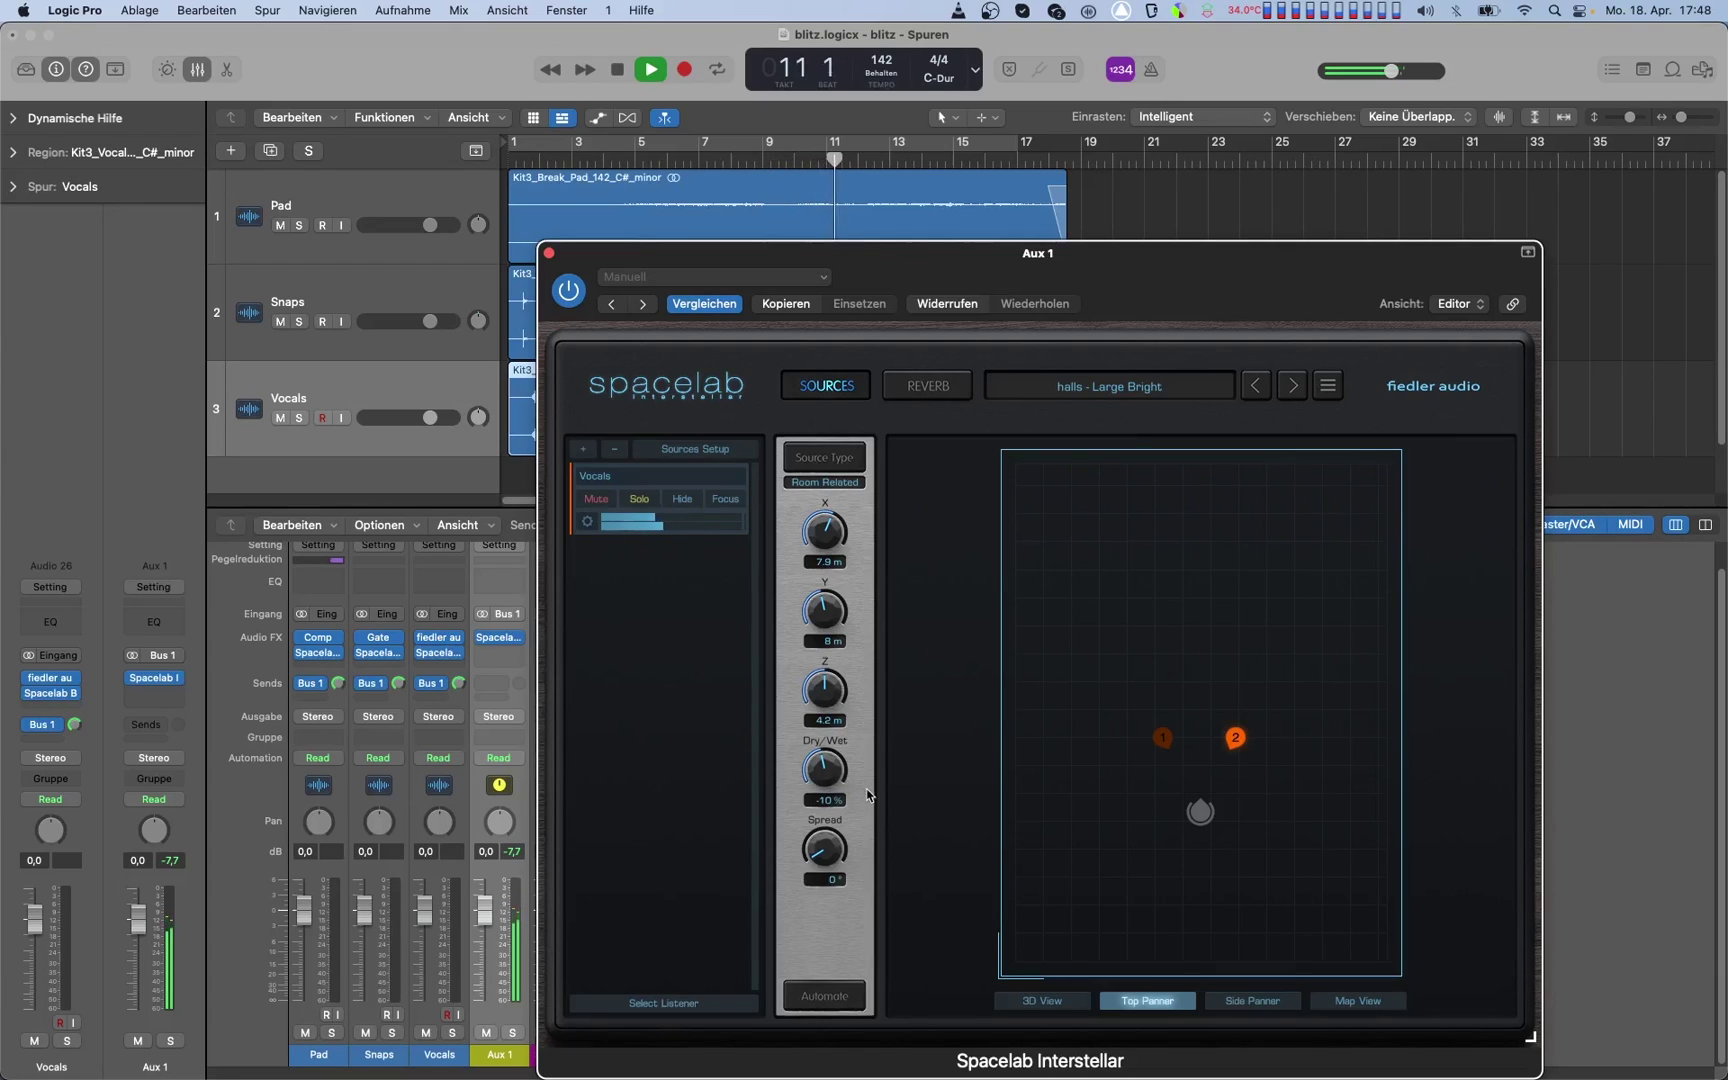
key(space)
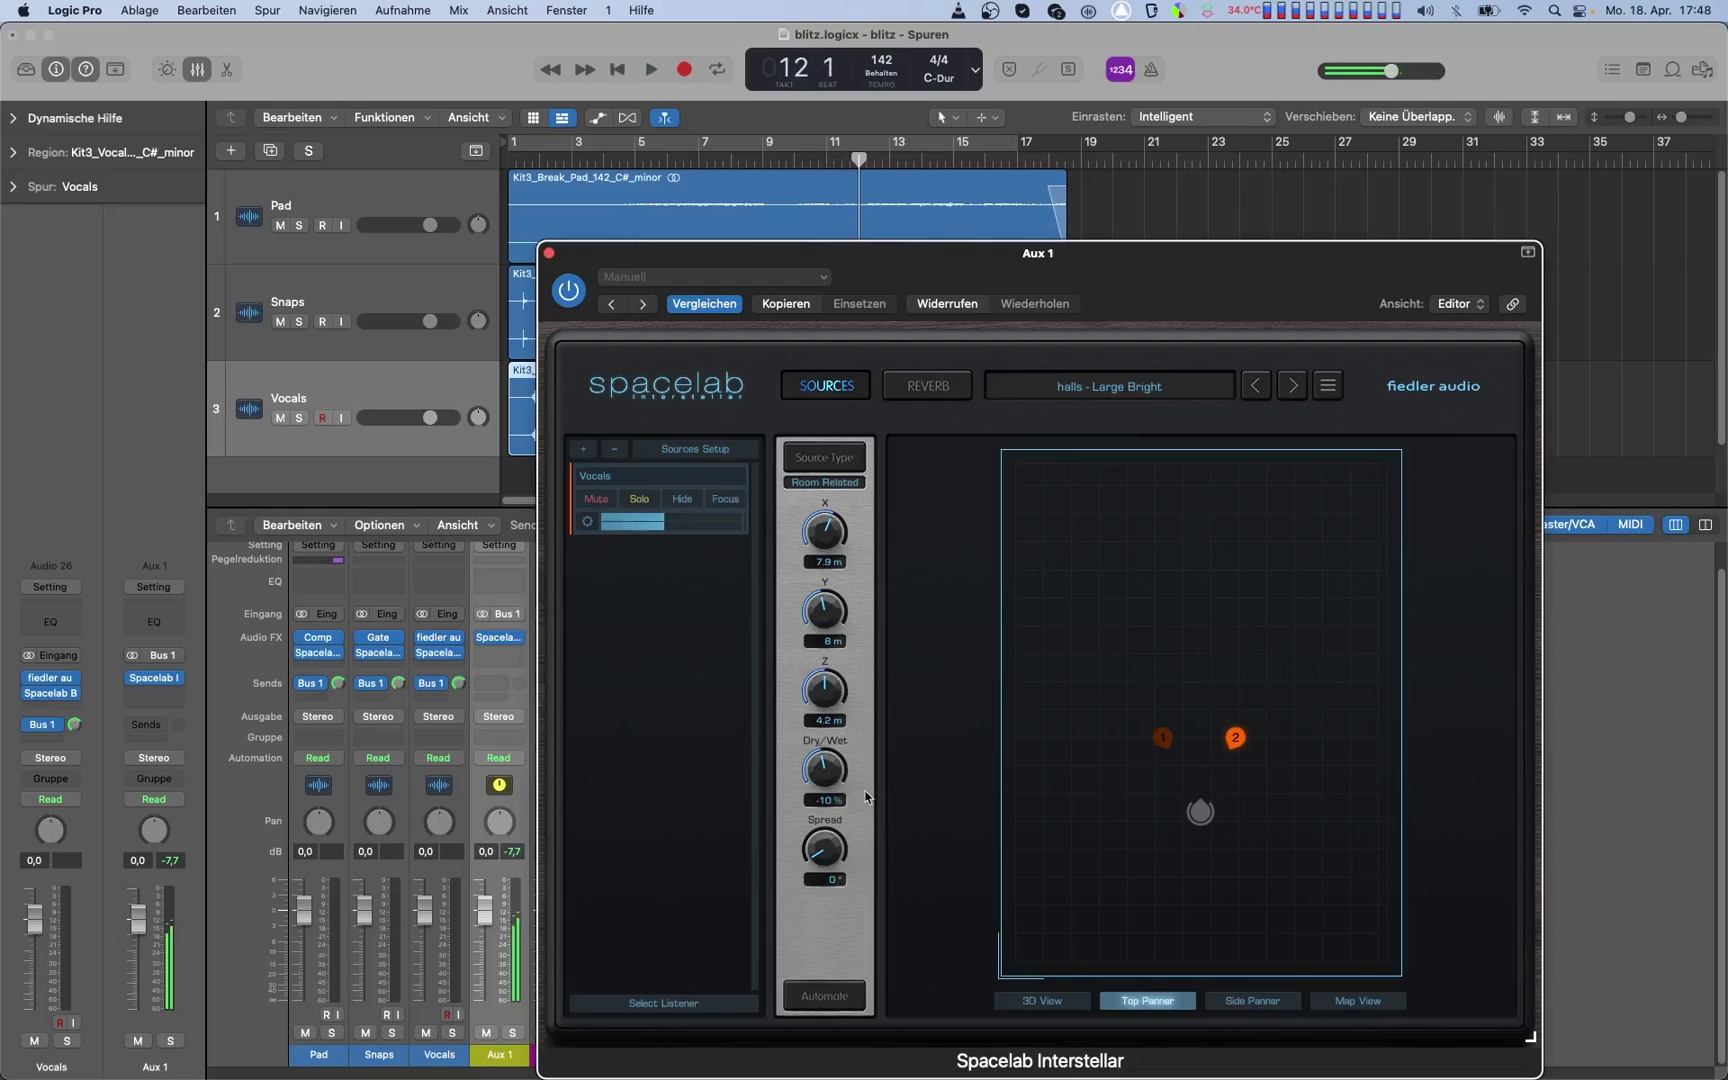
- Add two Spacelab sources and feed the second from the Snaps track
click(618, 71)
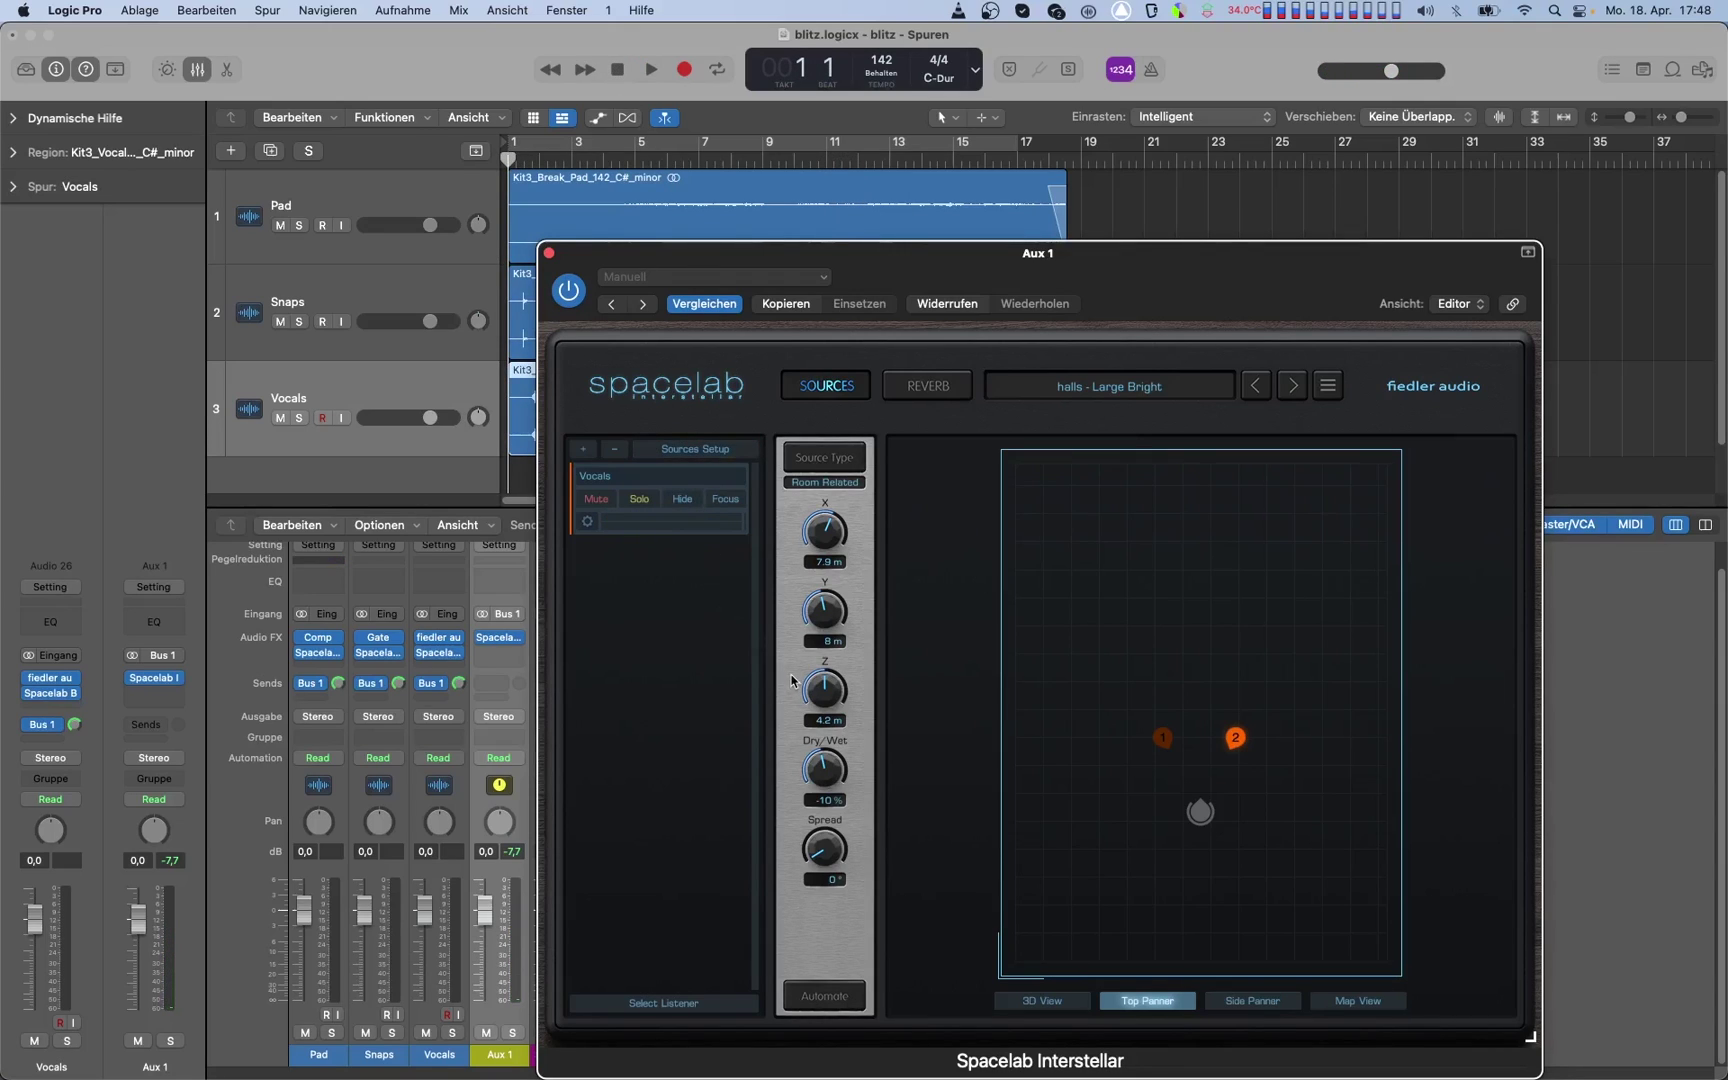
click(579, 448)
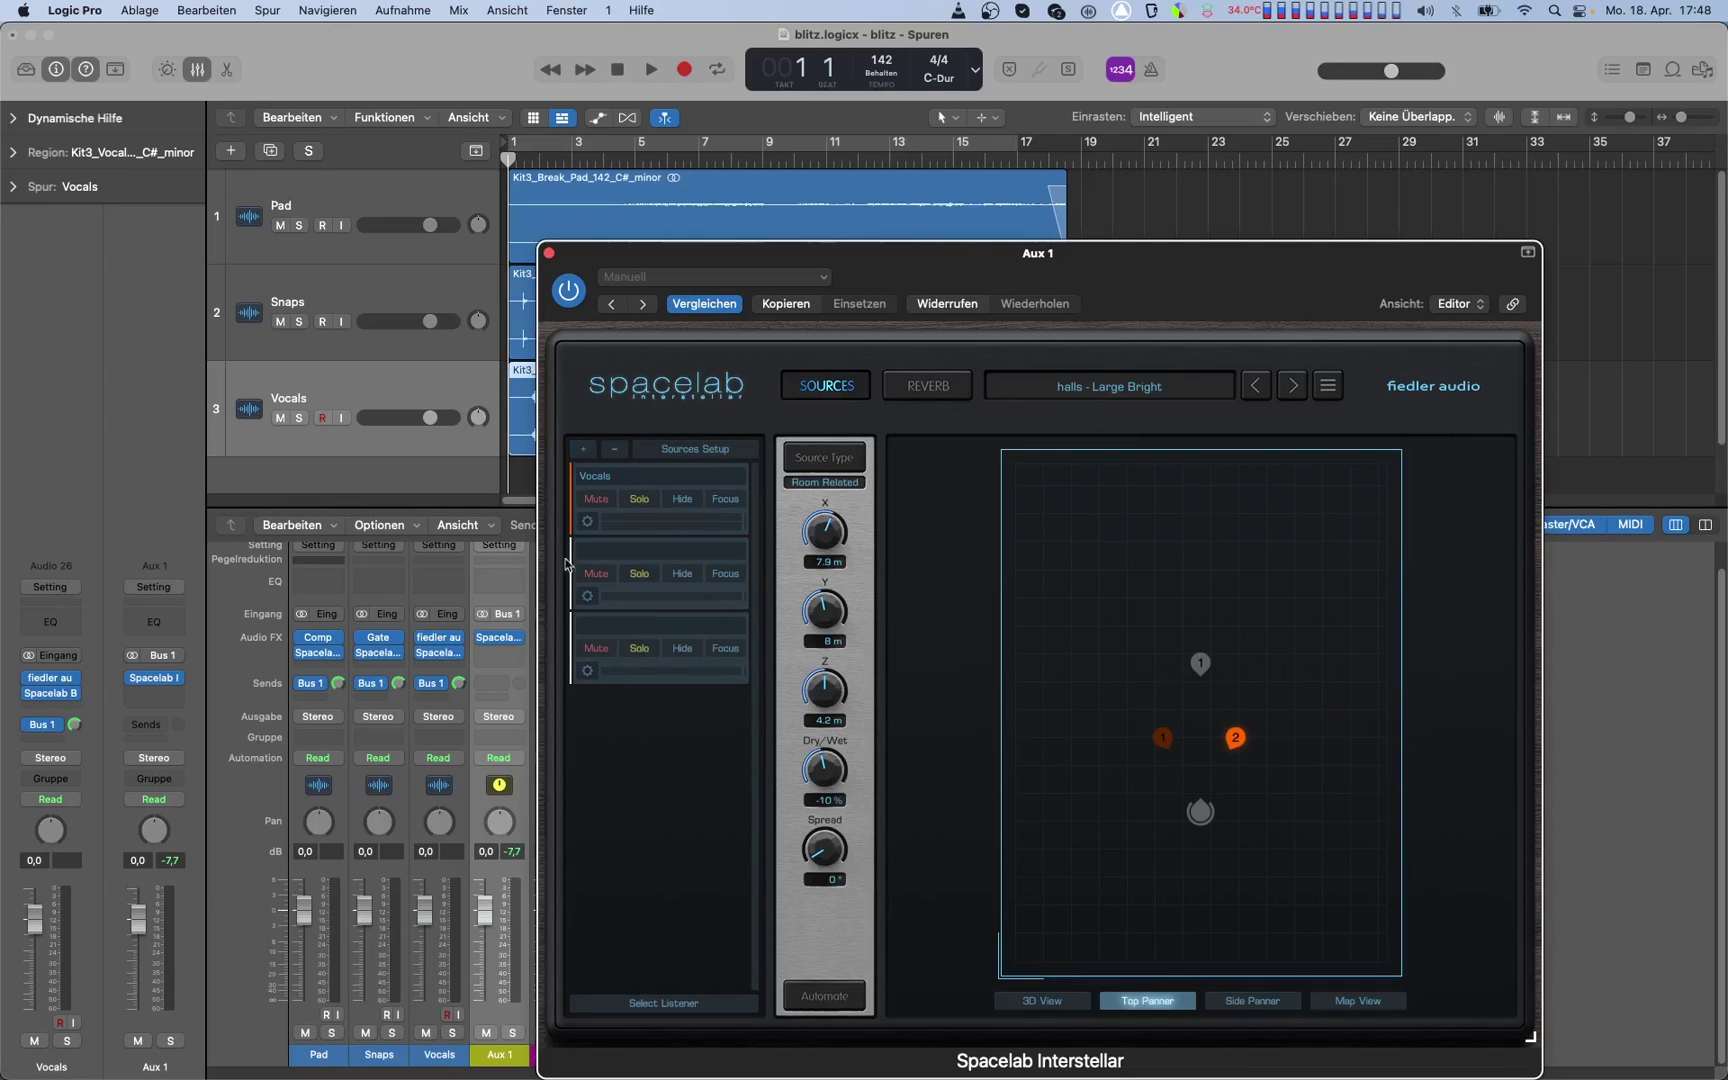
click(590, 598)
click(1159, 532)
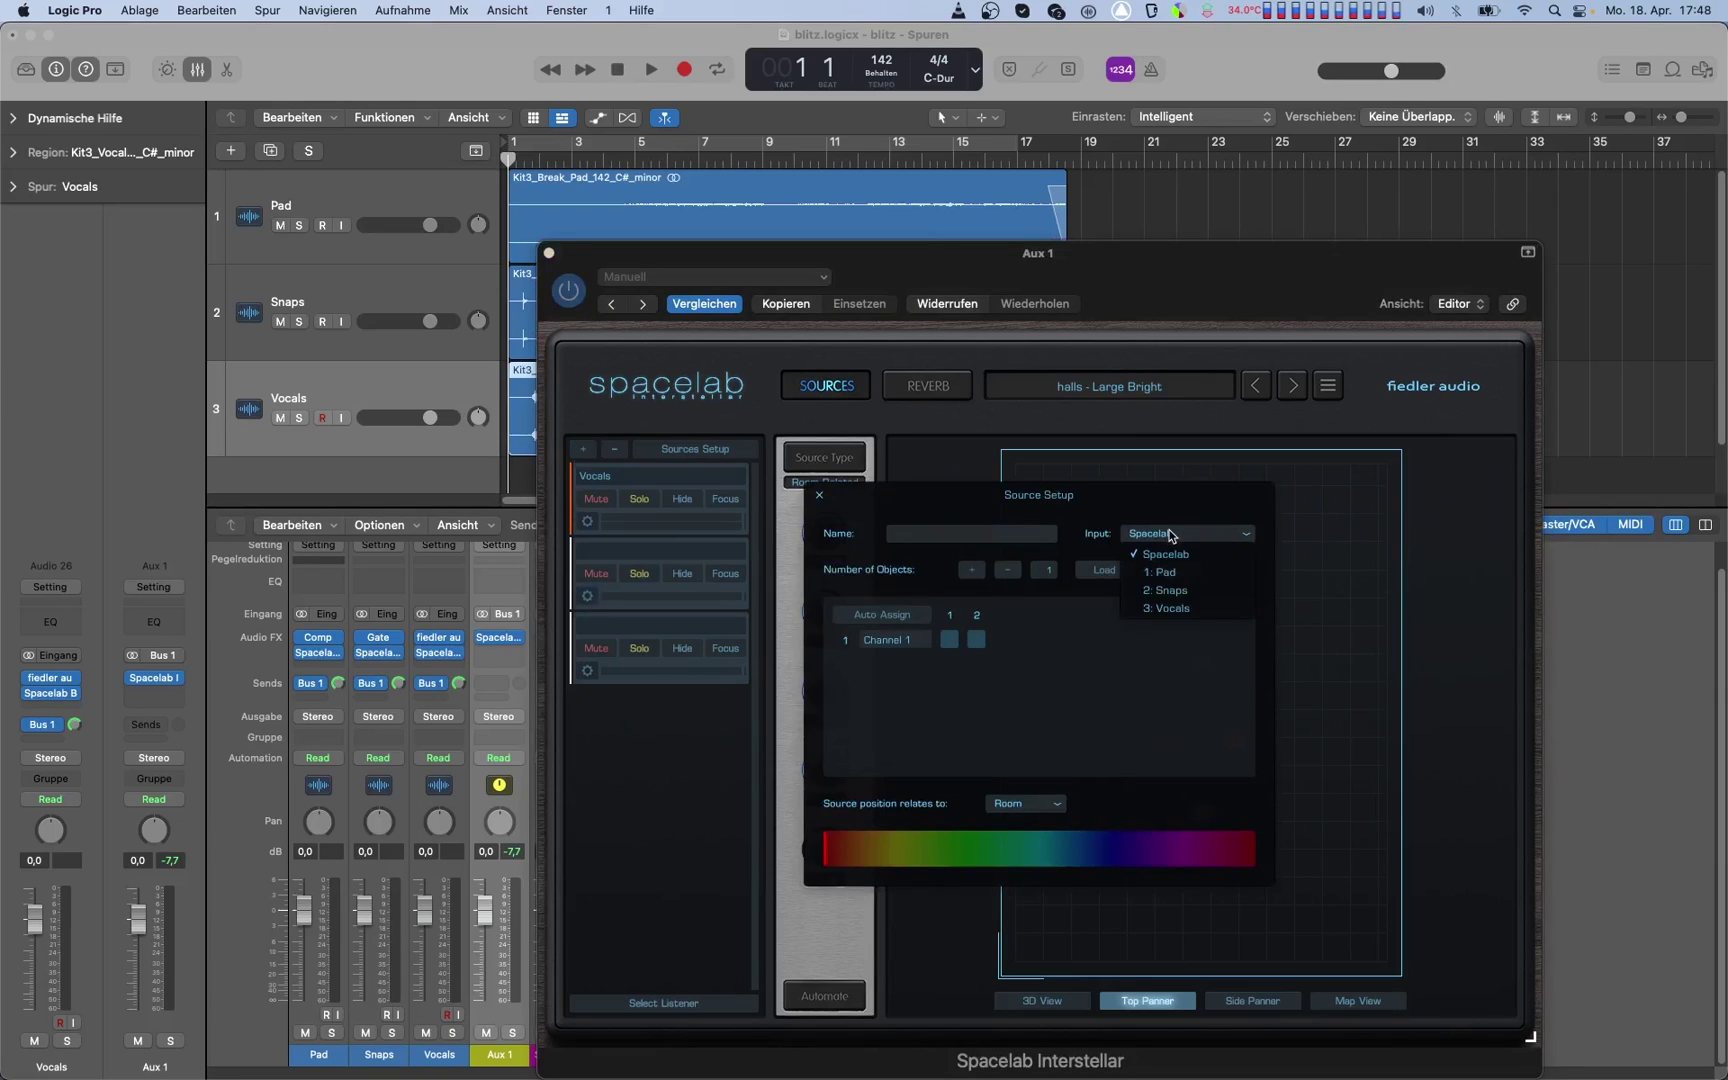
click(1175, 592)
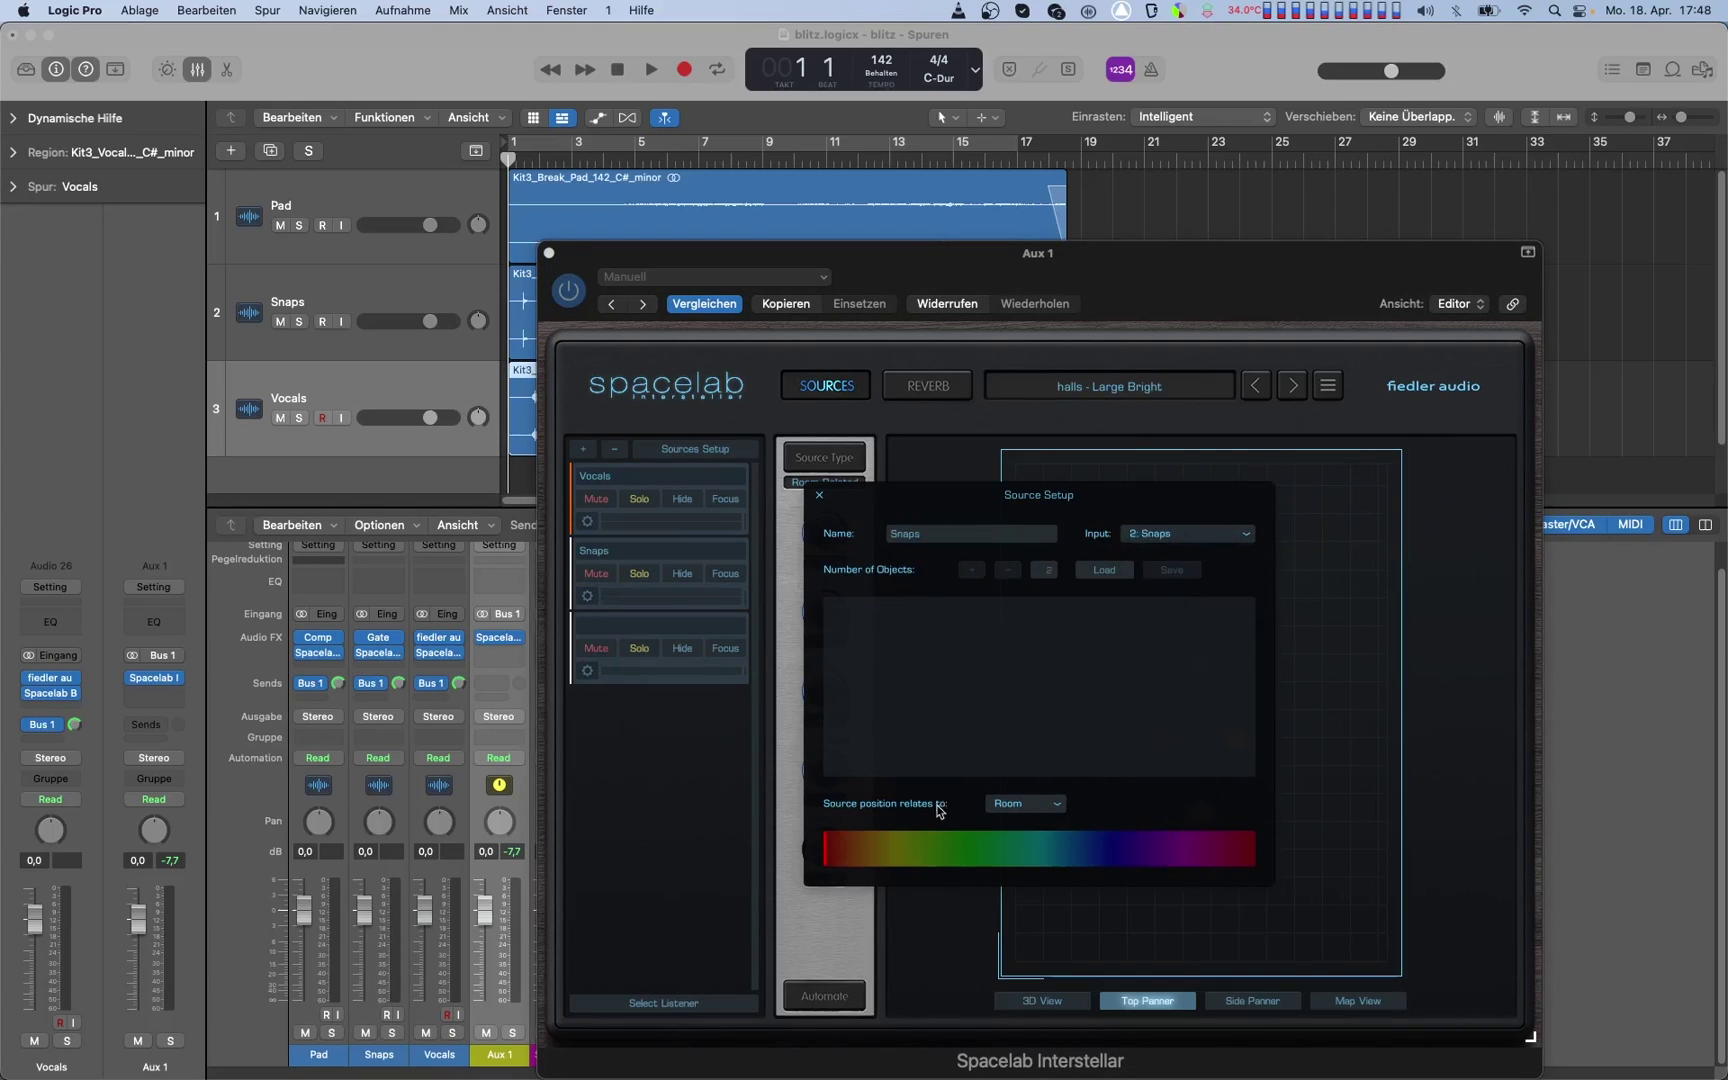
click(816, 497)
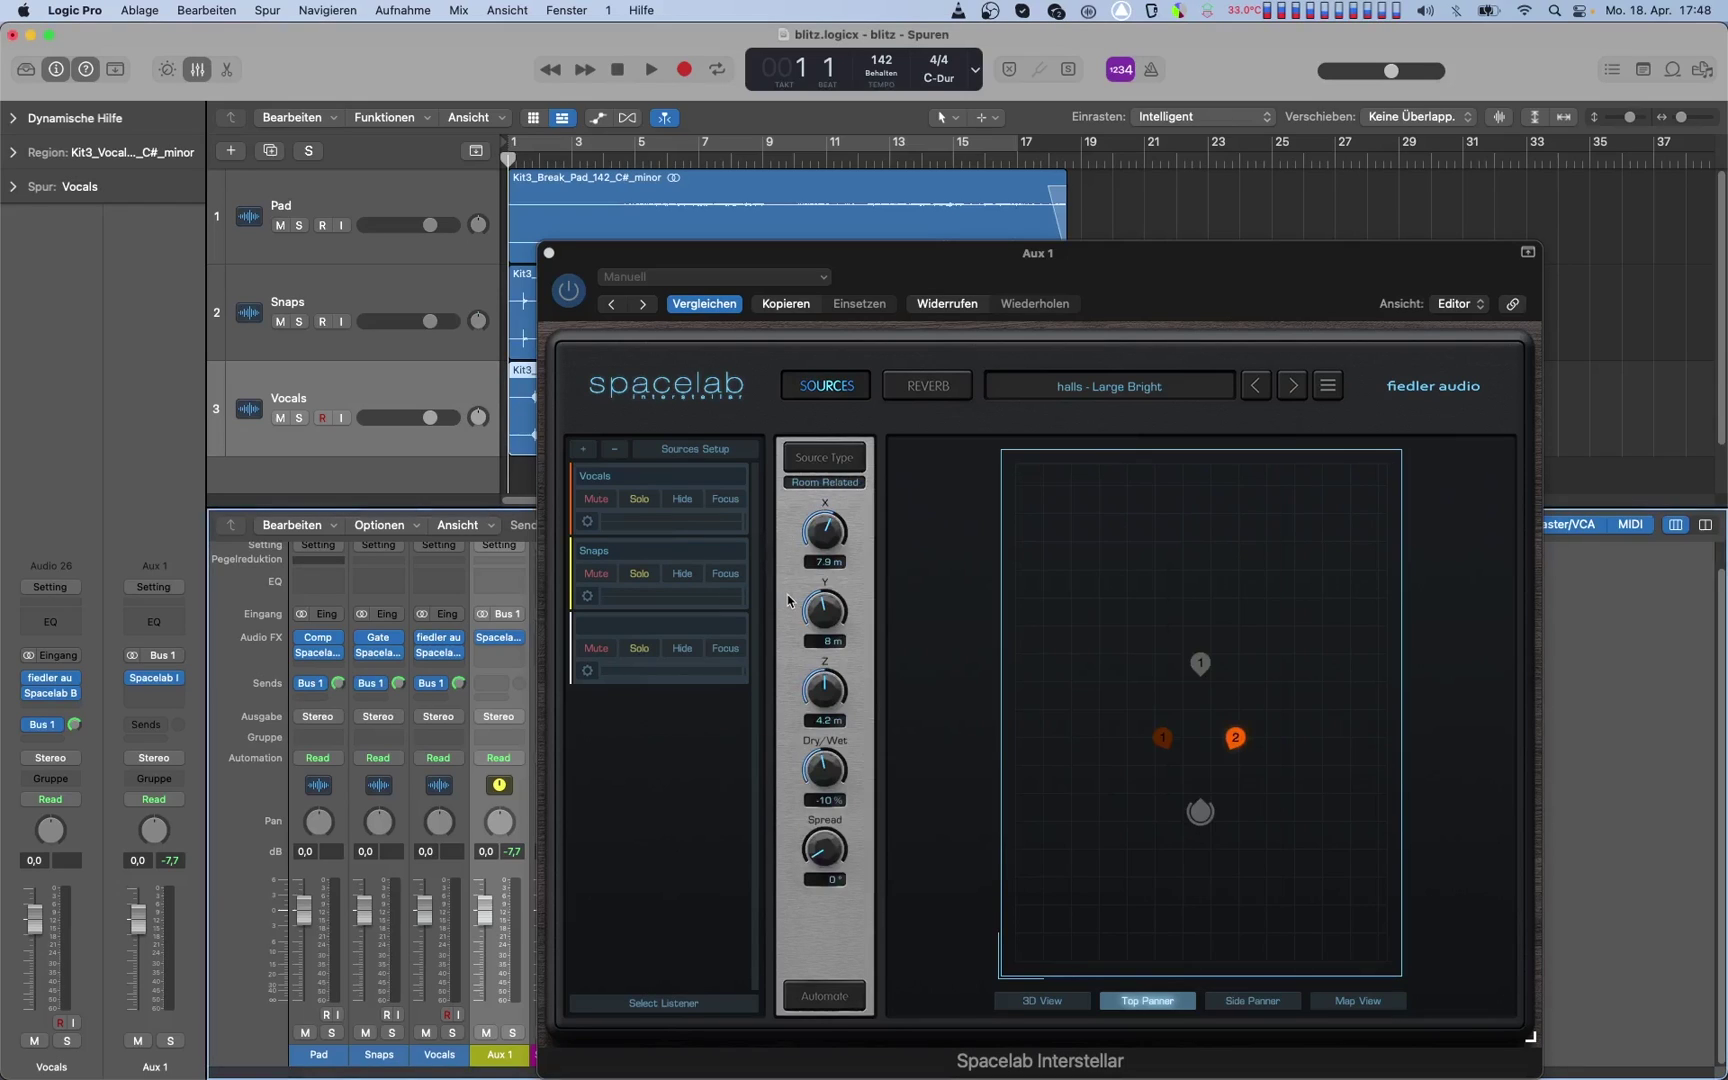
- Solo Snaps, move it about 8 m behind the listener, and set Dry/Wet to 15%
click(635, 573)
key(space)
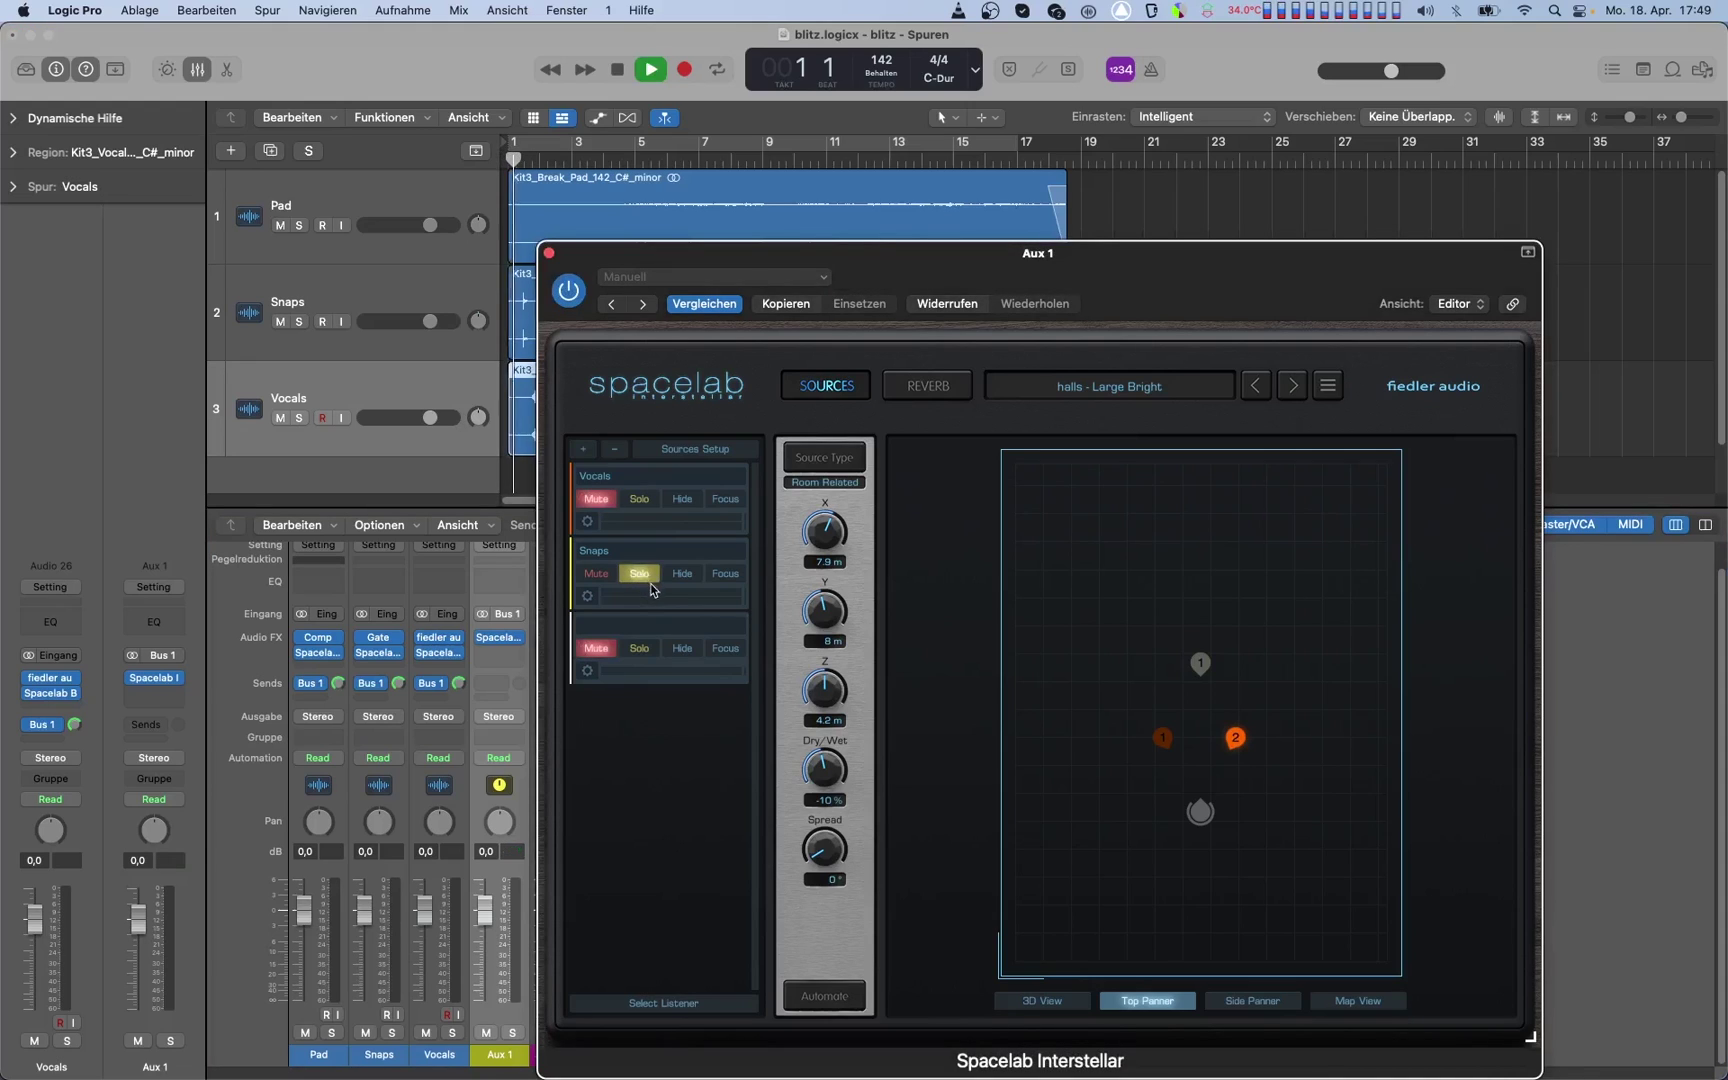
click(688, 595)
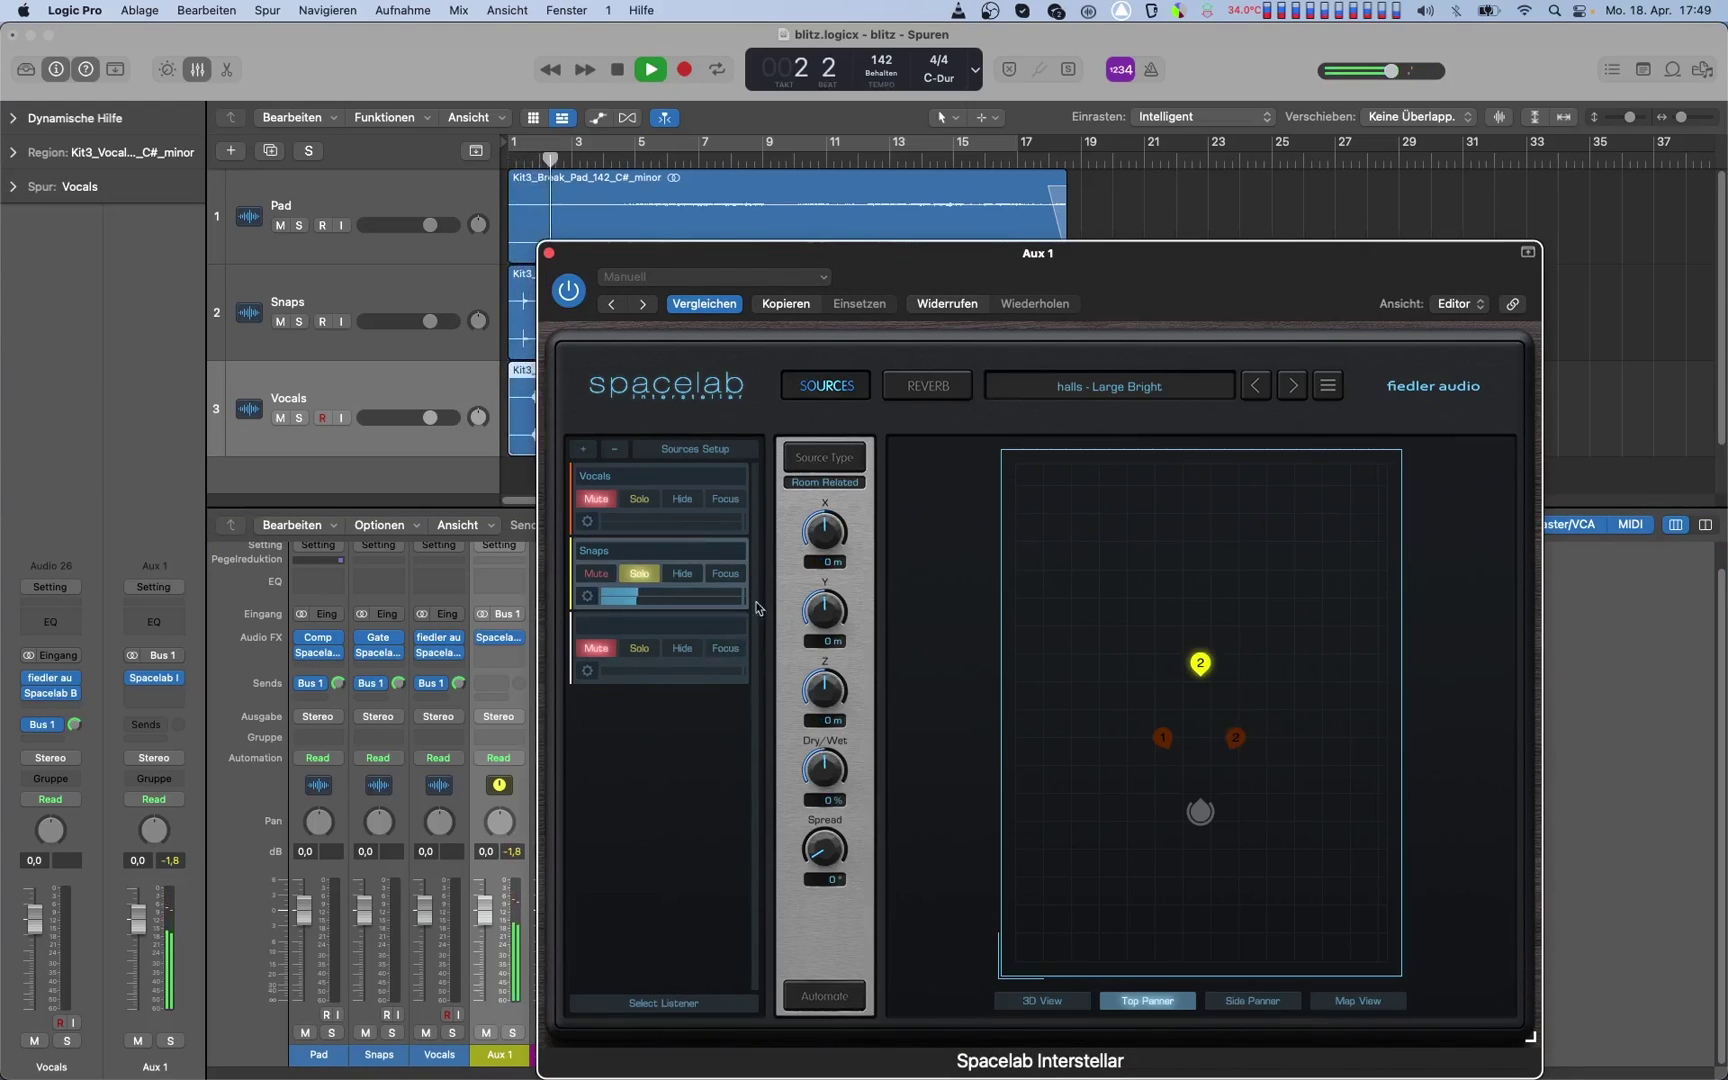
mouse_move(1200, 663)
mouse_down()
mouse_move(1264, 797)
mouse_move(1199, 901)
mouse_up()
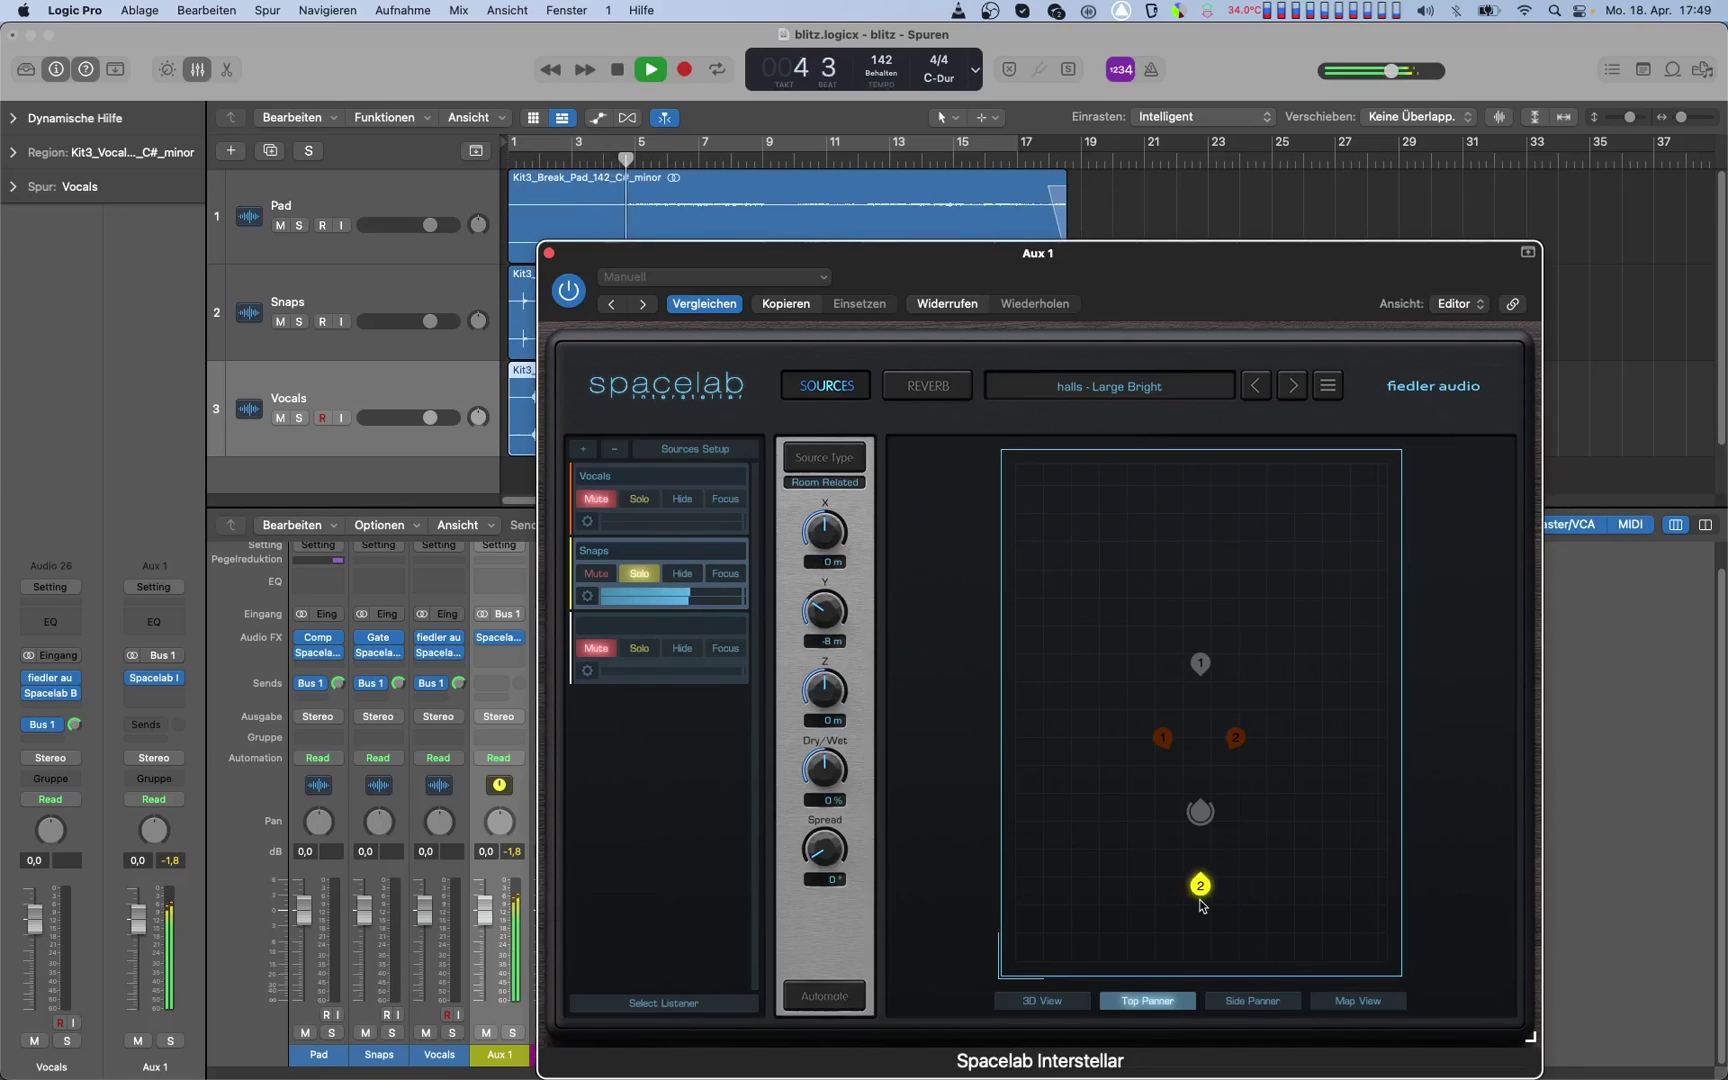
drag(824, 776, 828, 751)
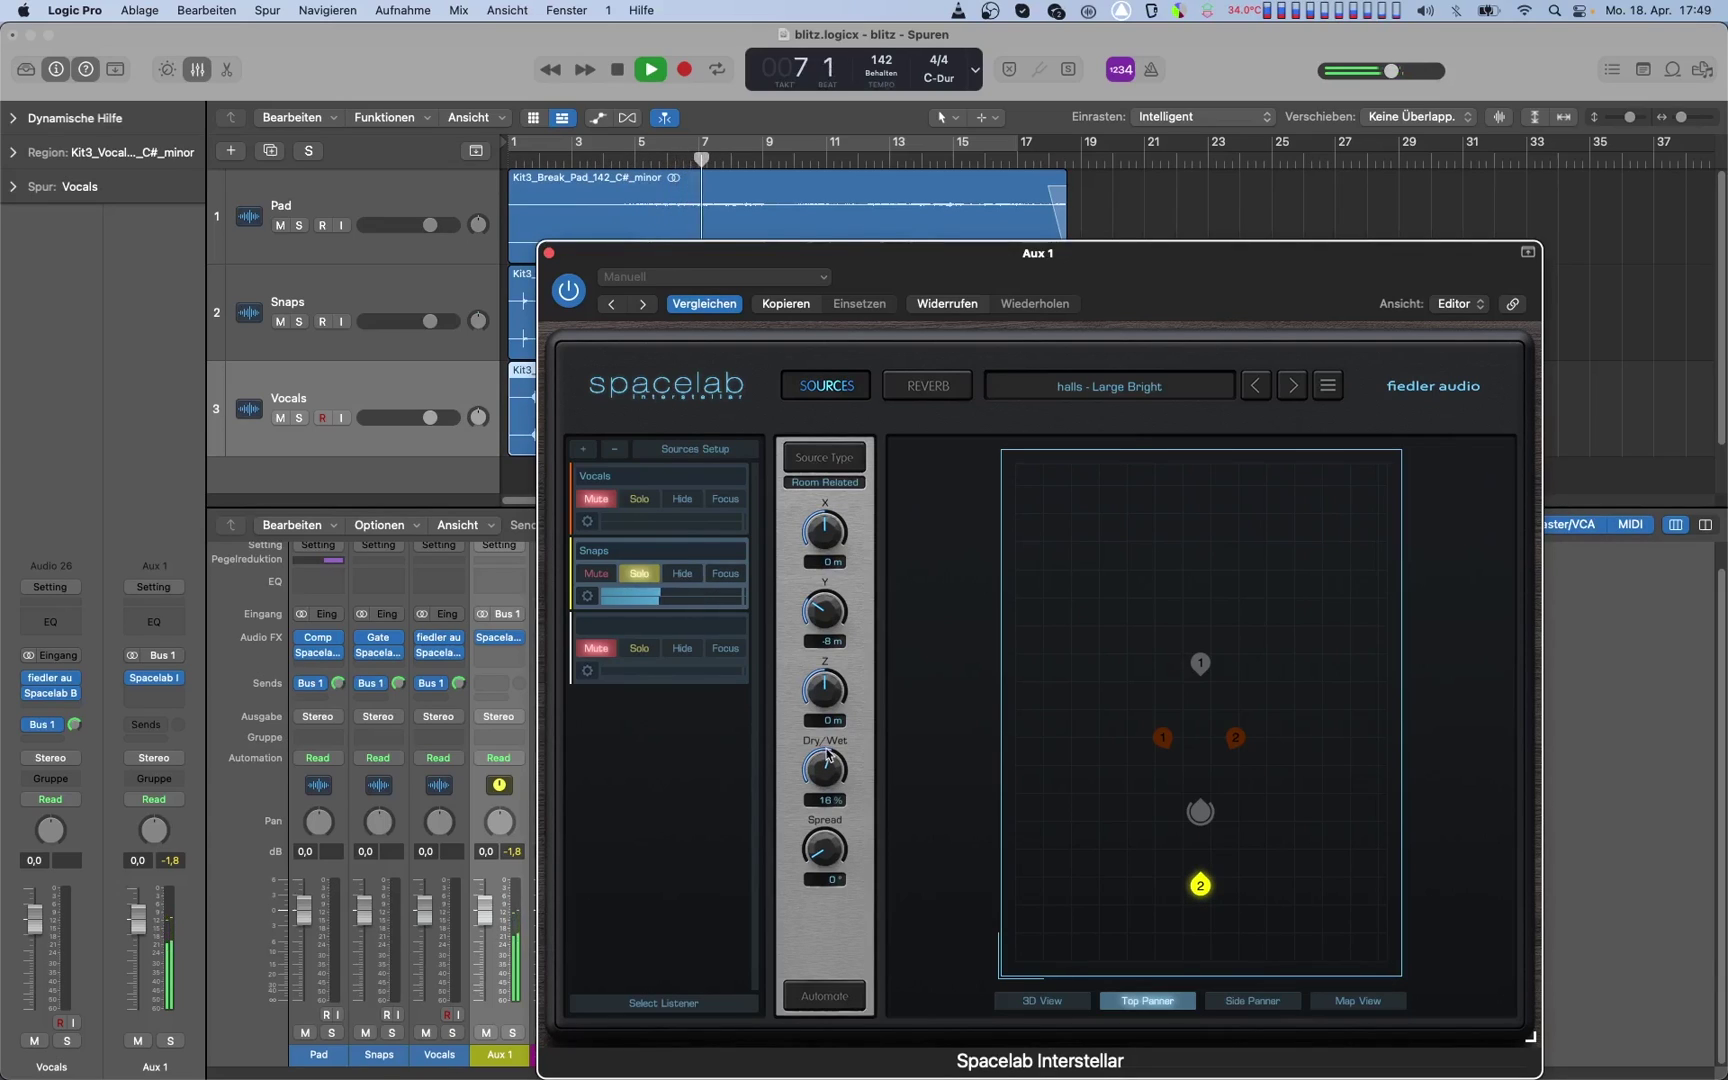
drag(827, 750, 830, 754)
key(space)
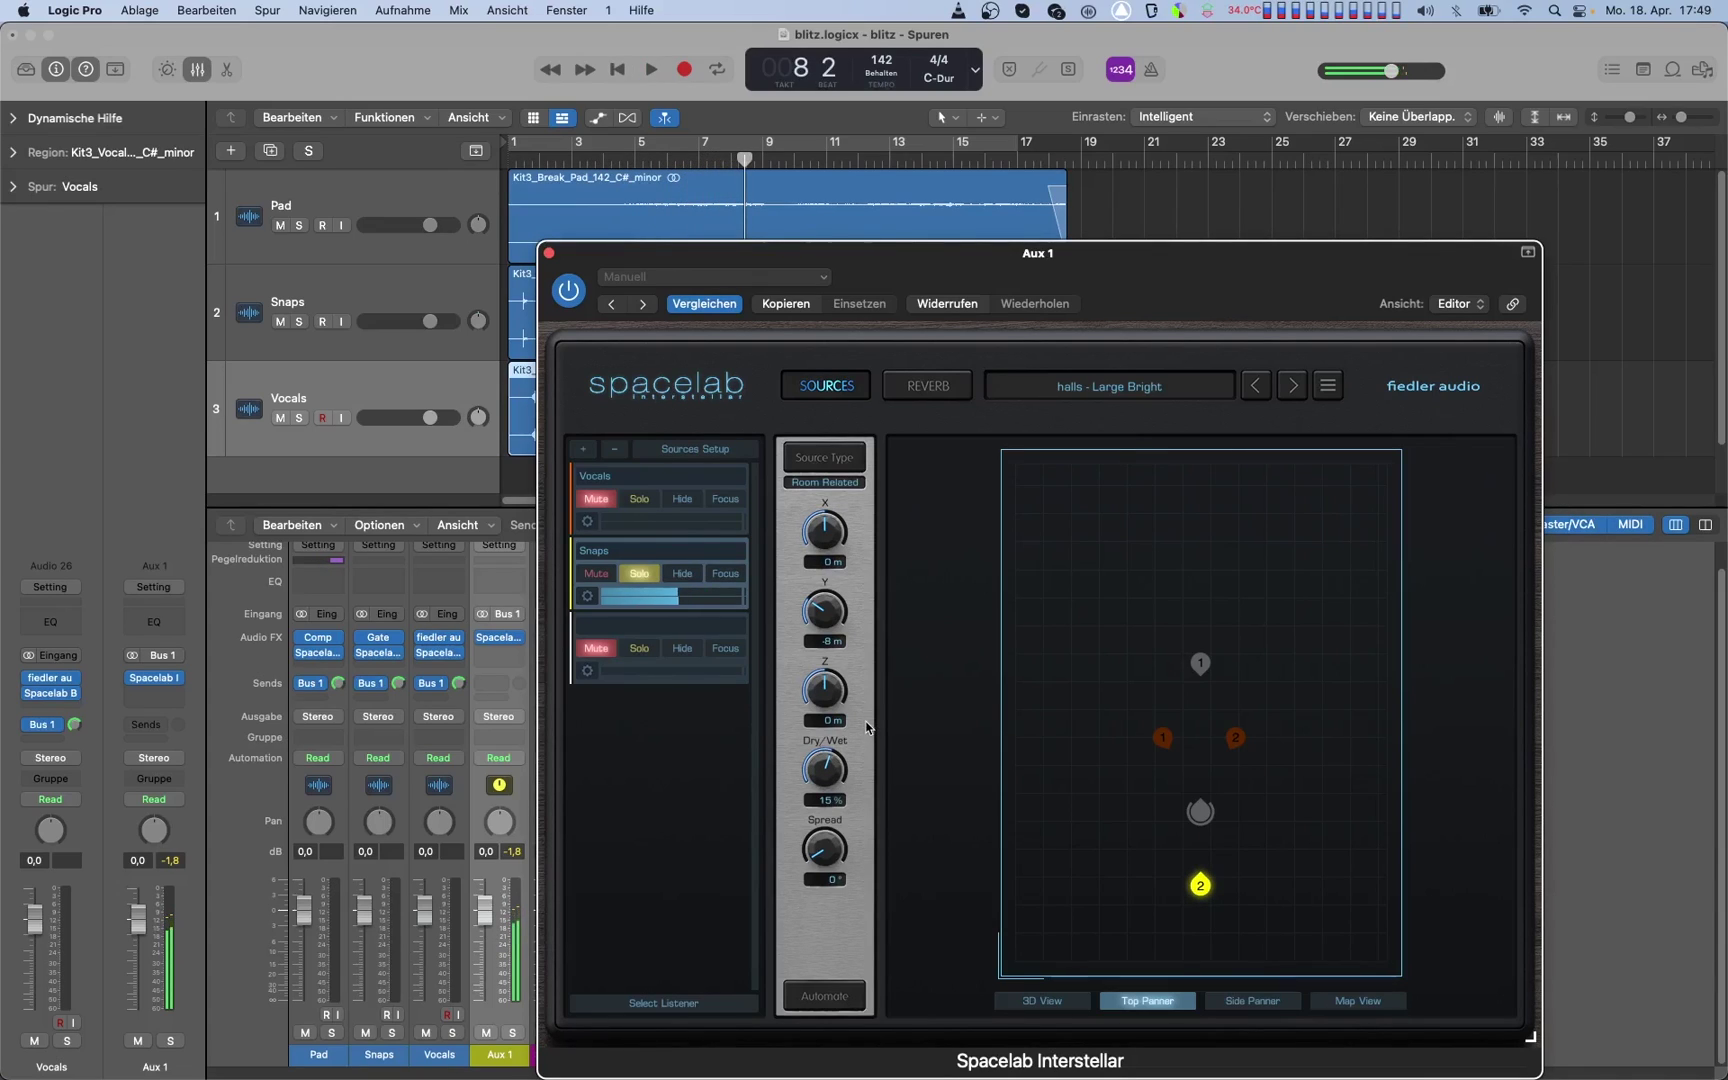
- Unsolo Snaps and feed the third source from the Pad track (Input 1)
click(618, 70)
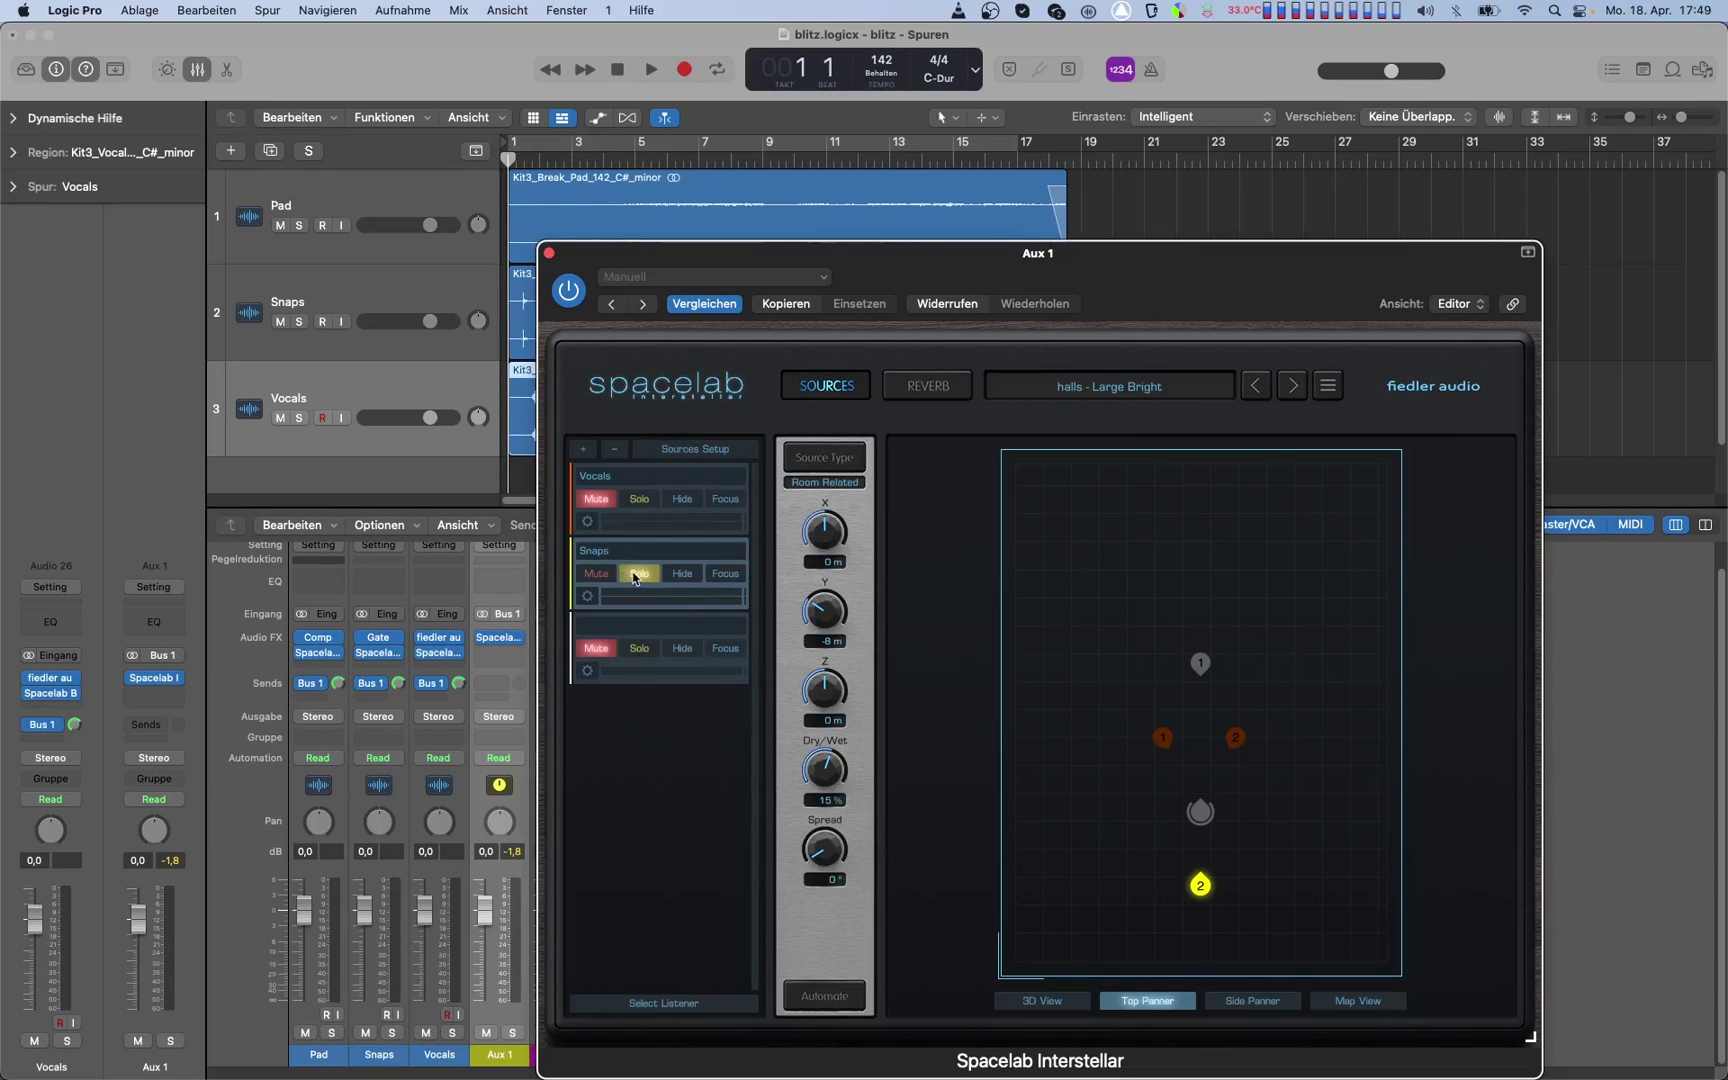
click(634, 573)
click(585, 674)
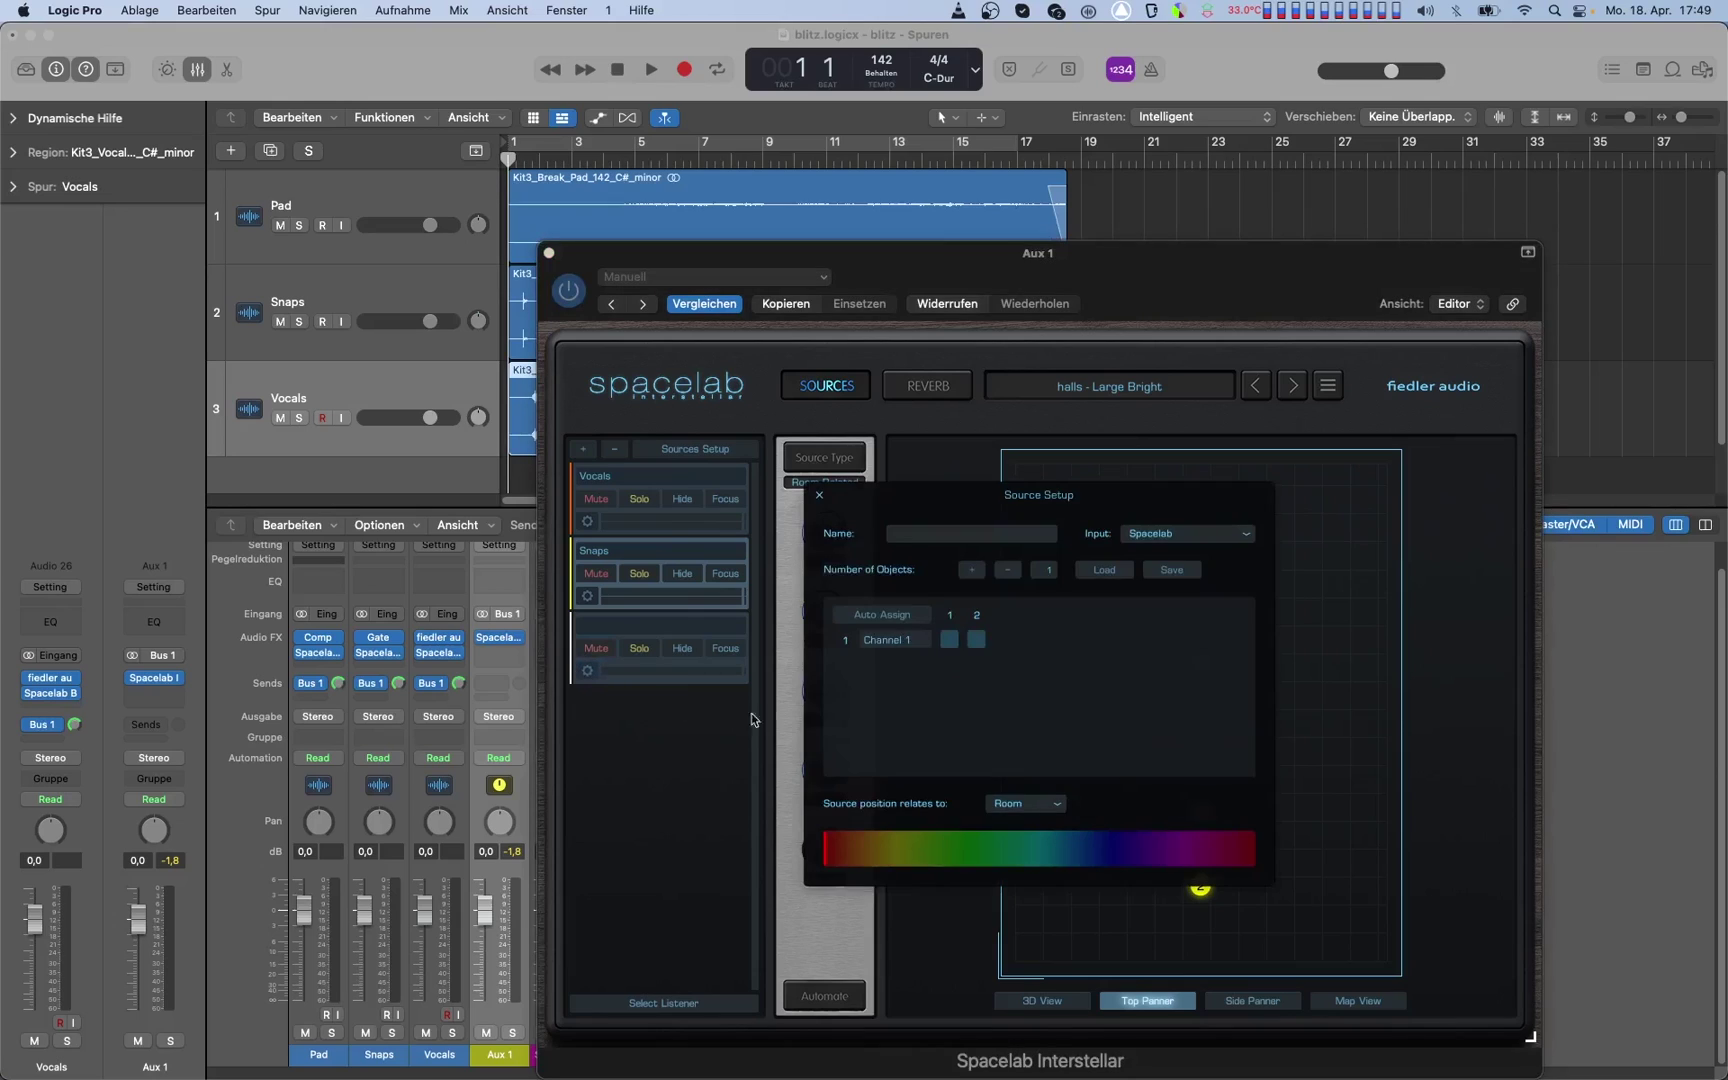
click(1189, 533)
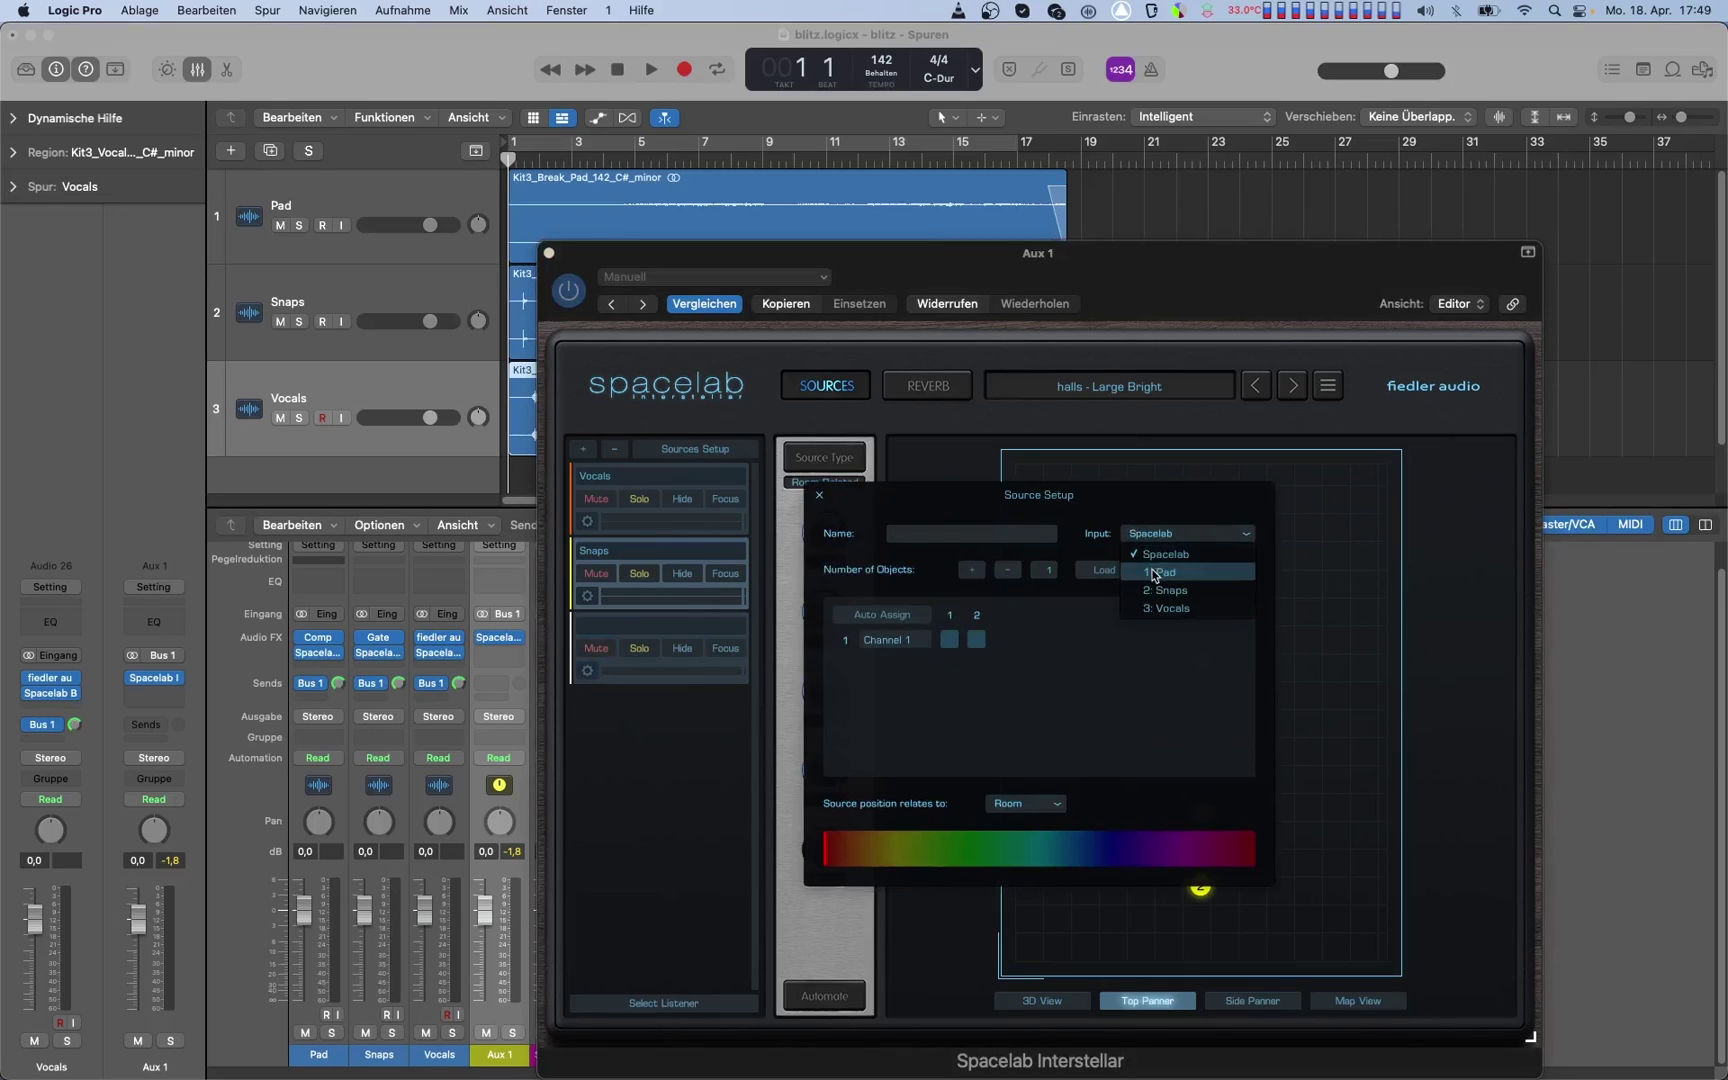
click(1155, 573)
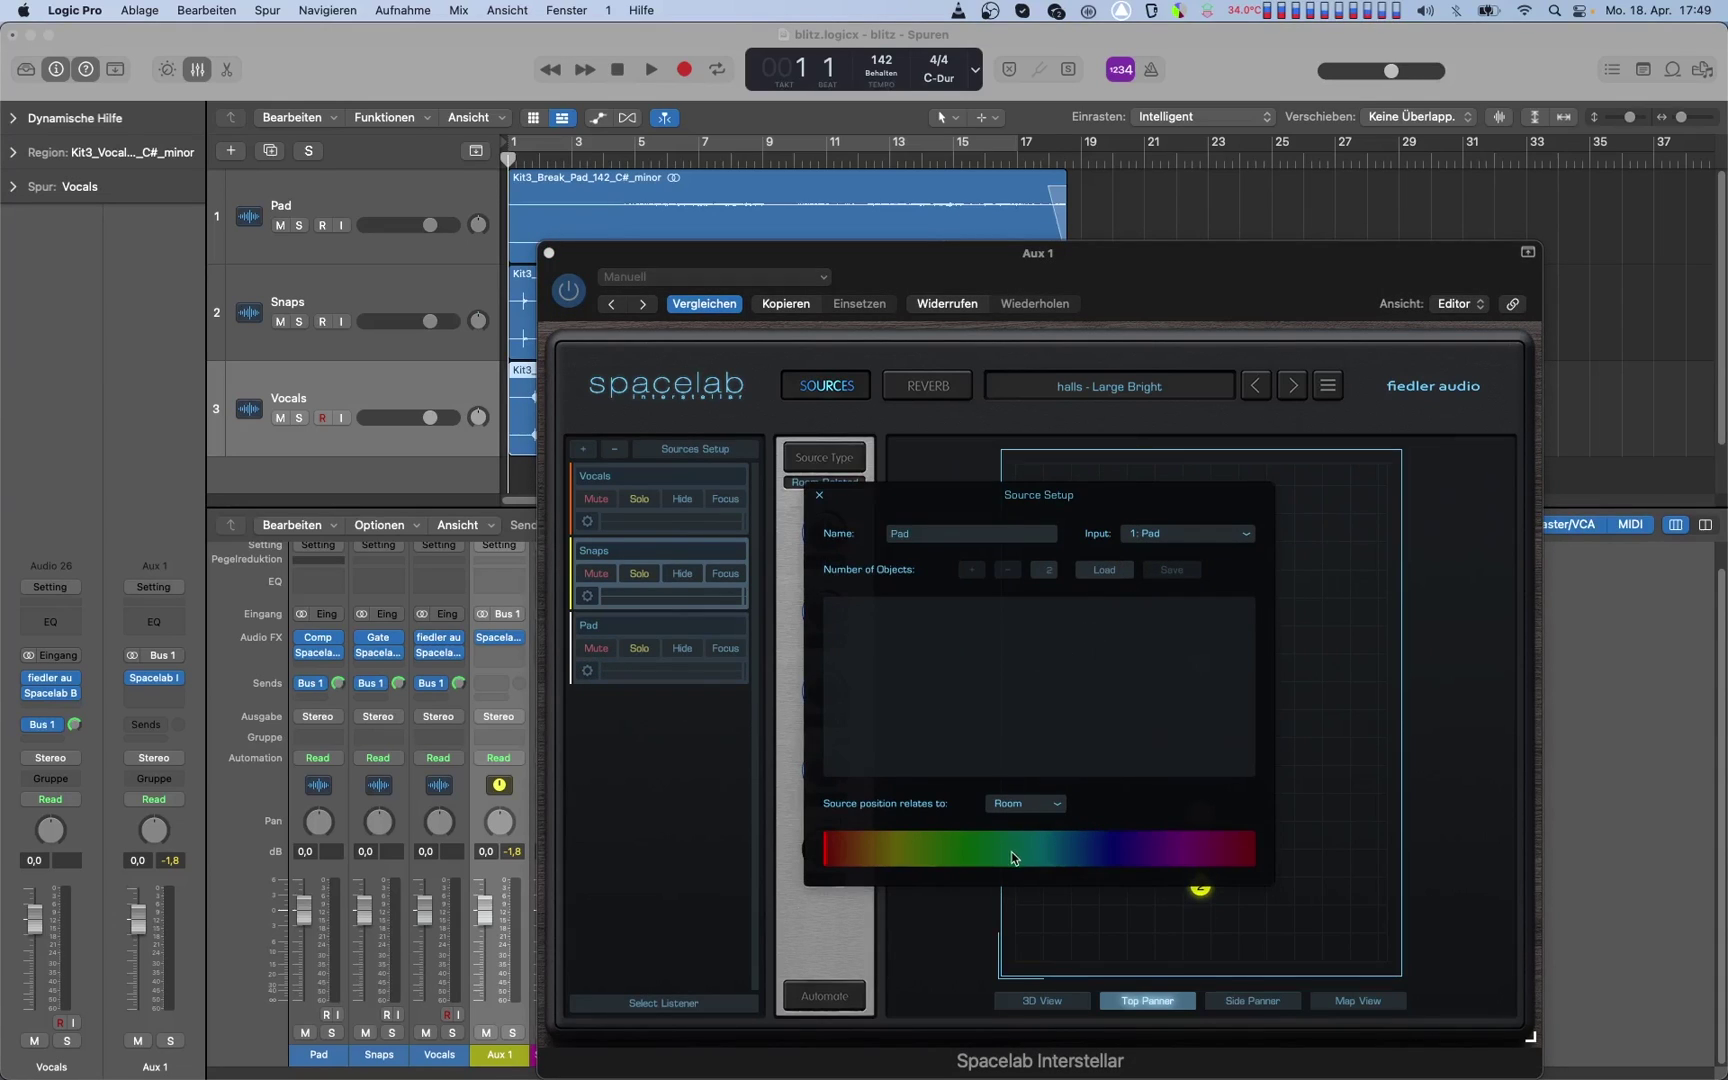
click(821, 499)
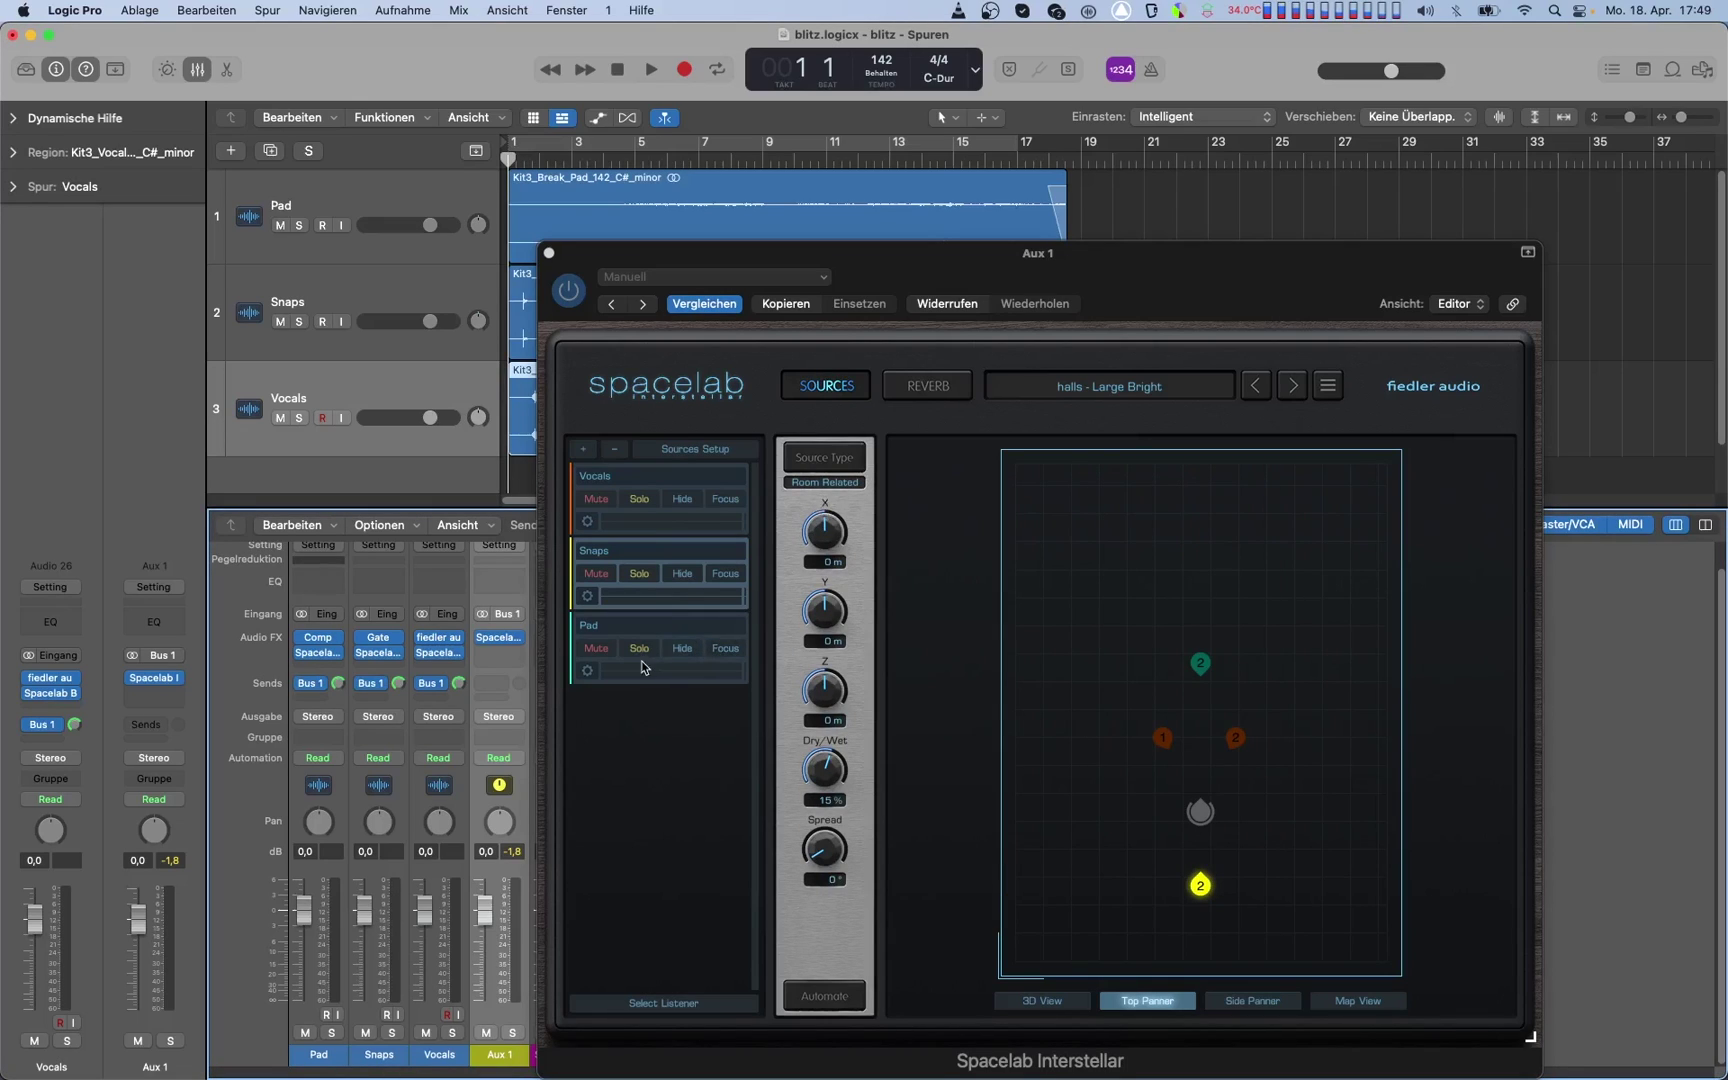
- Solo Pad, place its two objects left and right of the listener, Dry/Wet -20%
click(639, 648)
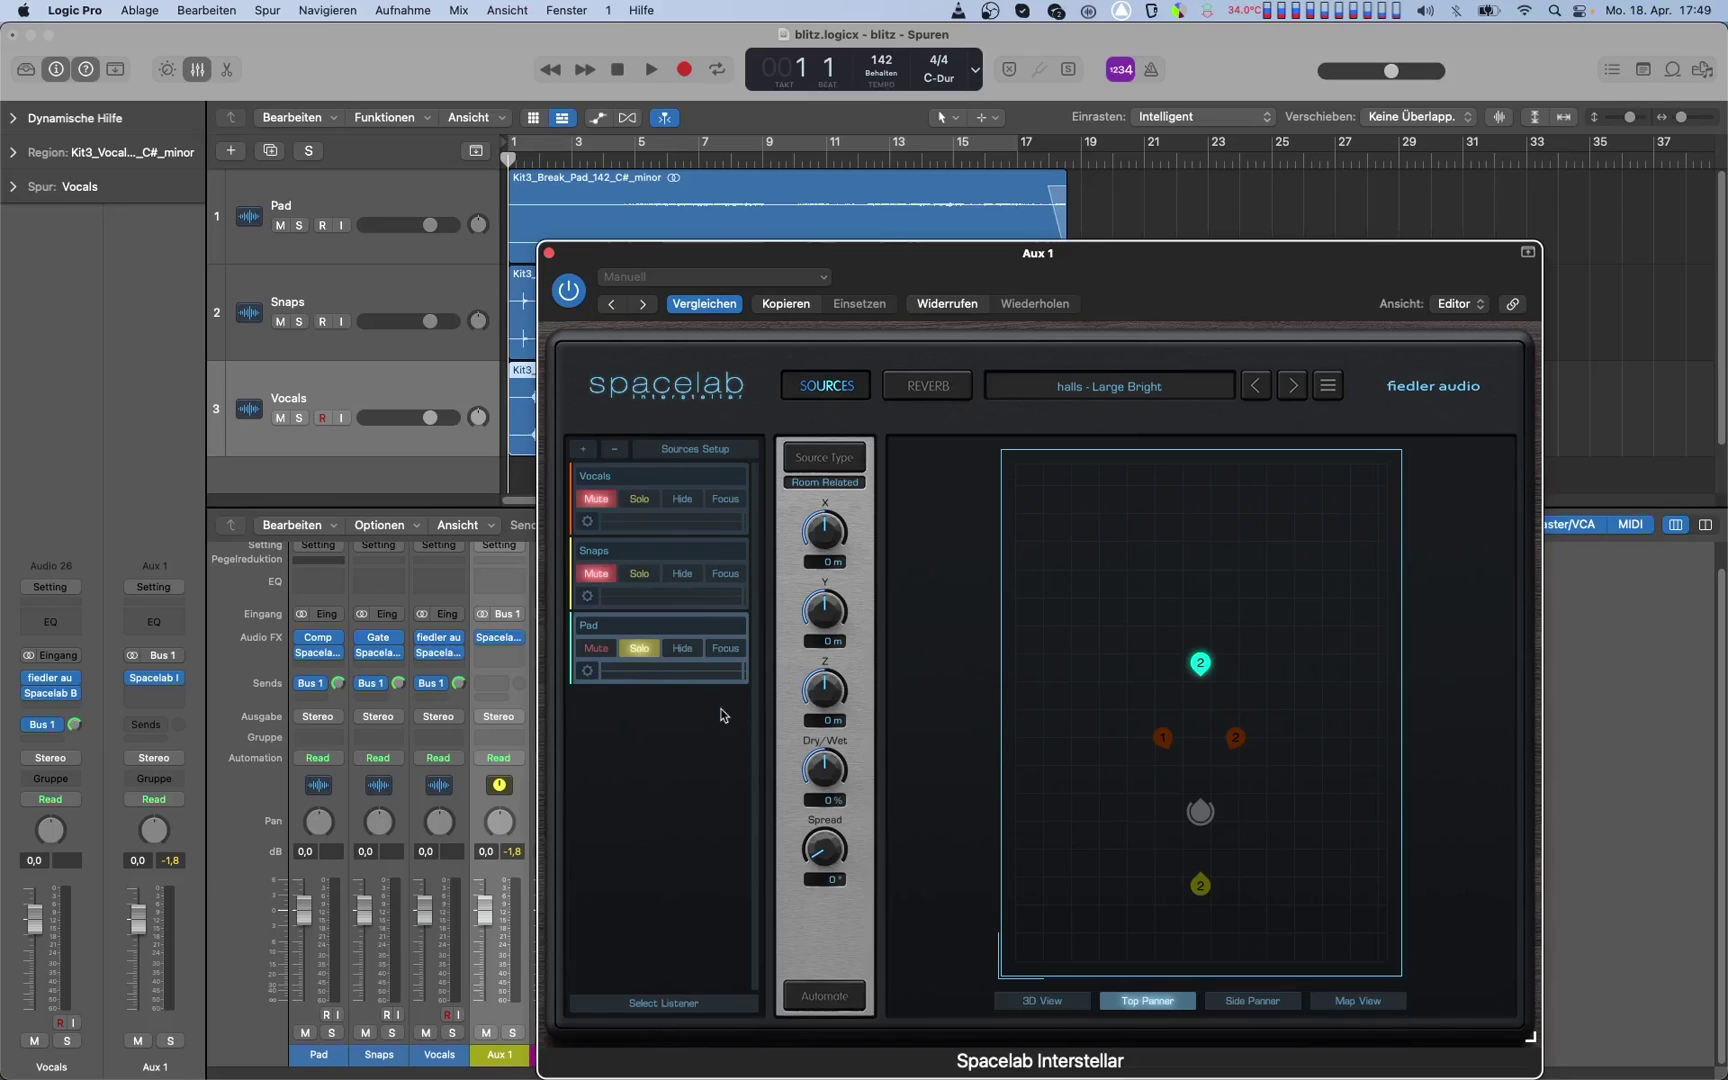
key(space)
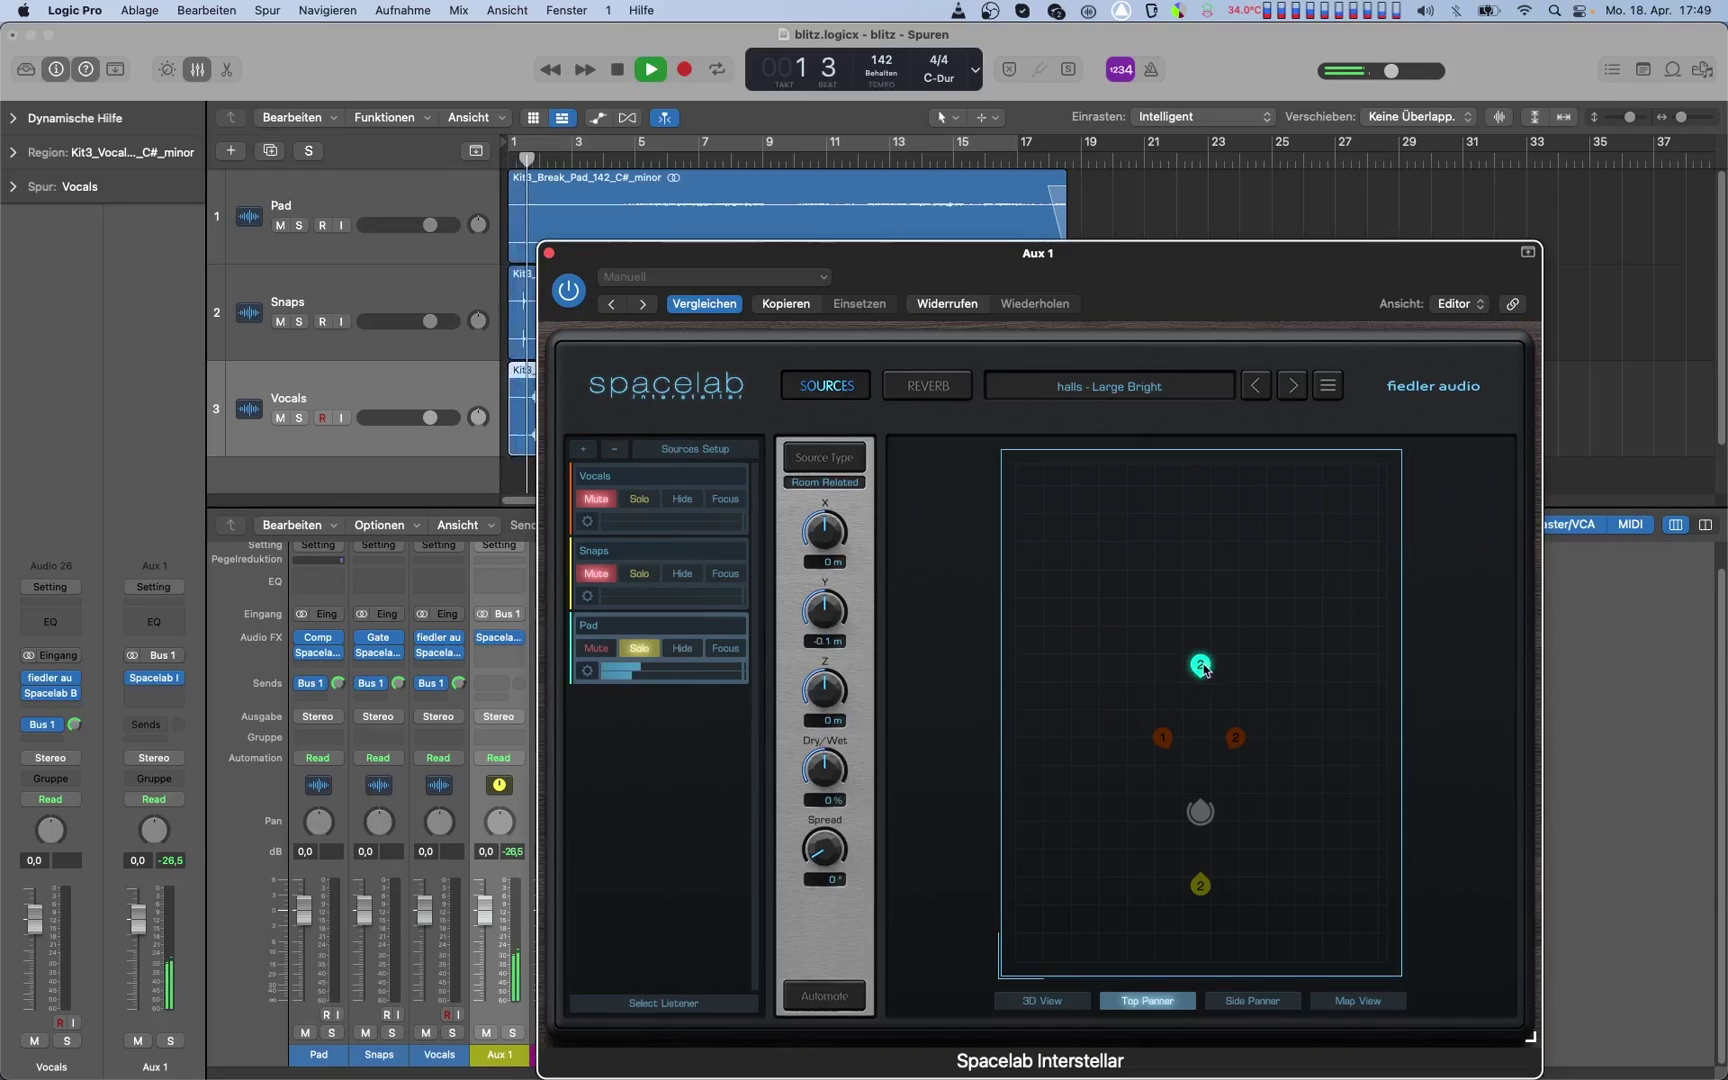
mouse_move(1201, 661)
mouse_down()
mouse_move(1200, 739)
mouse_move(1290, 790)
mouse_up()
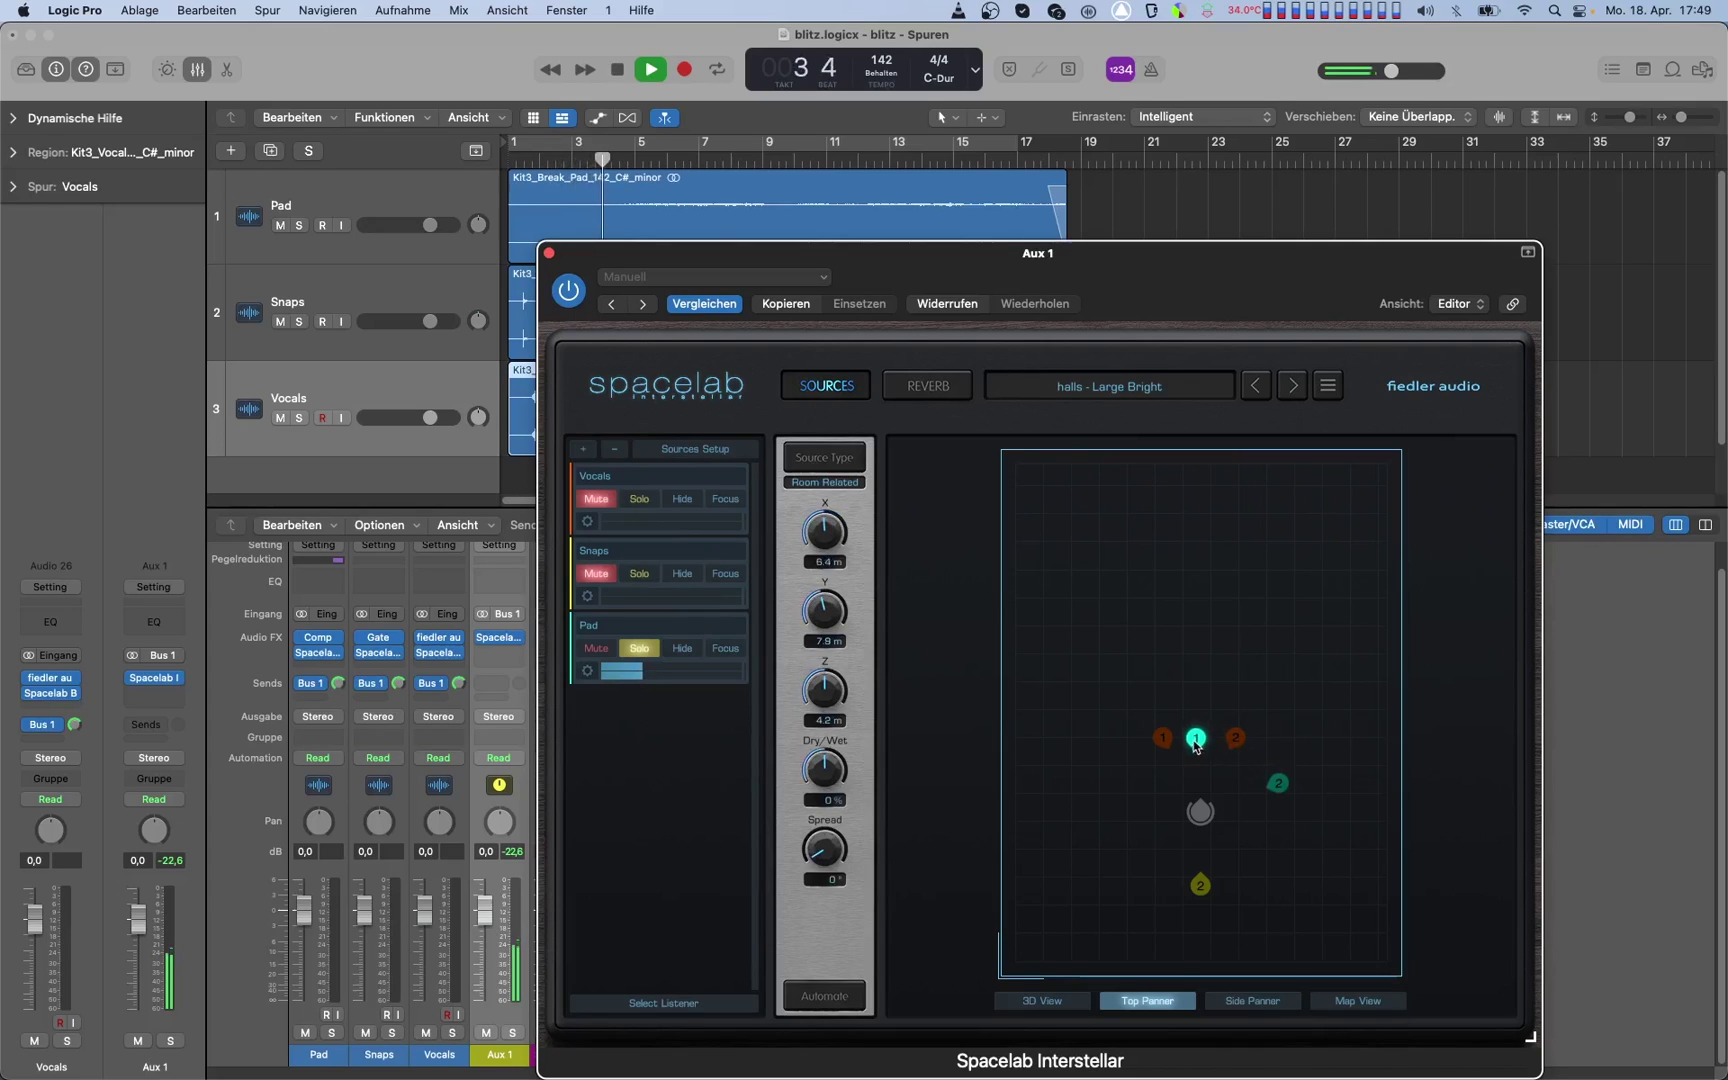
drag(1198, 736, 1121, 788)
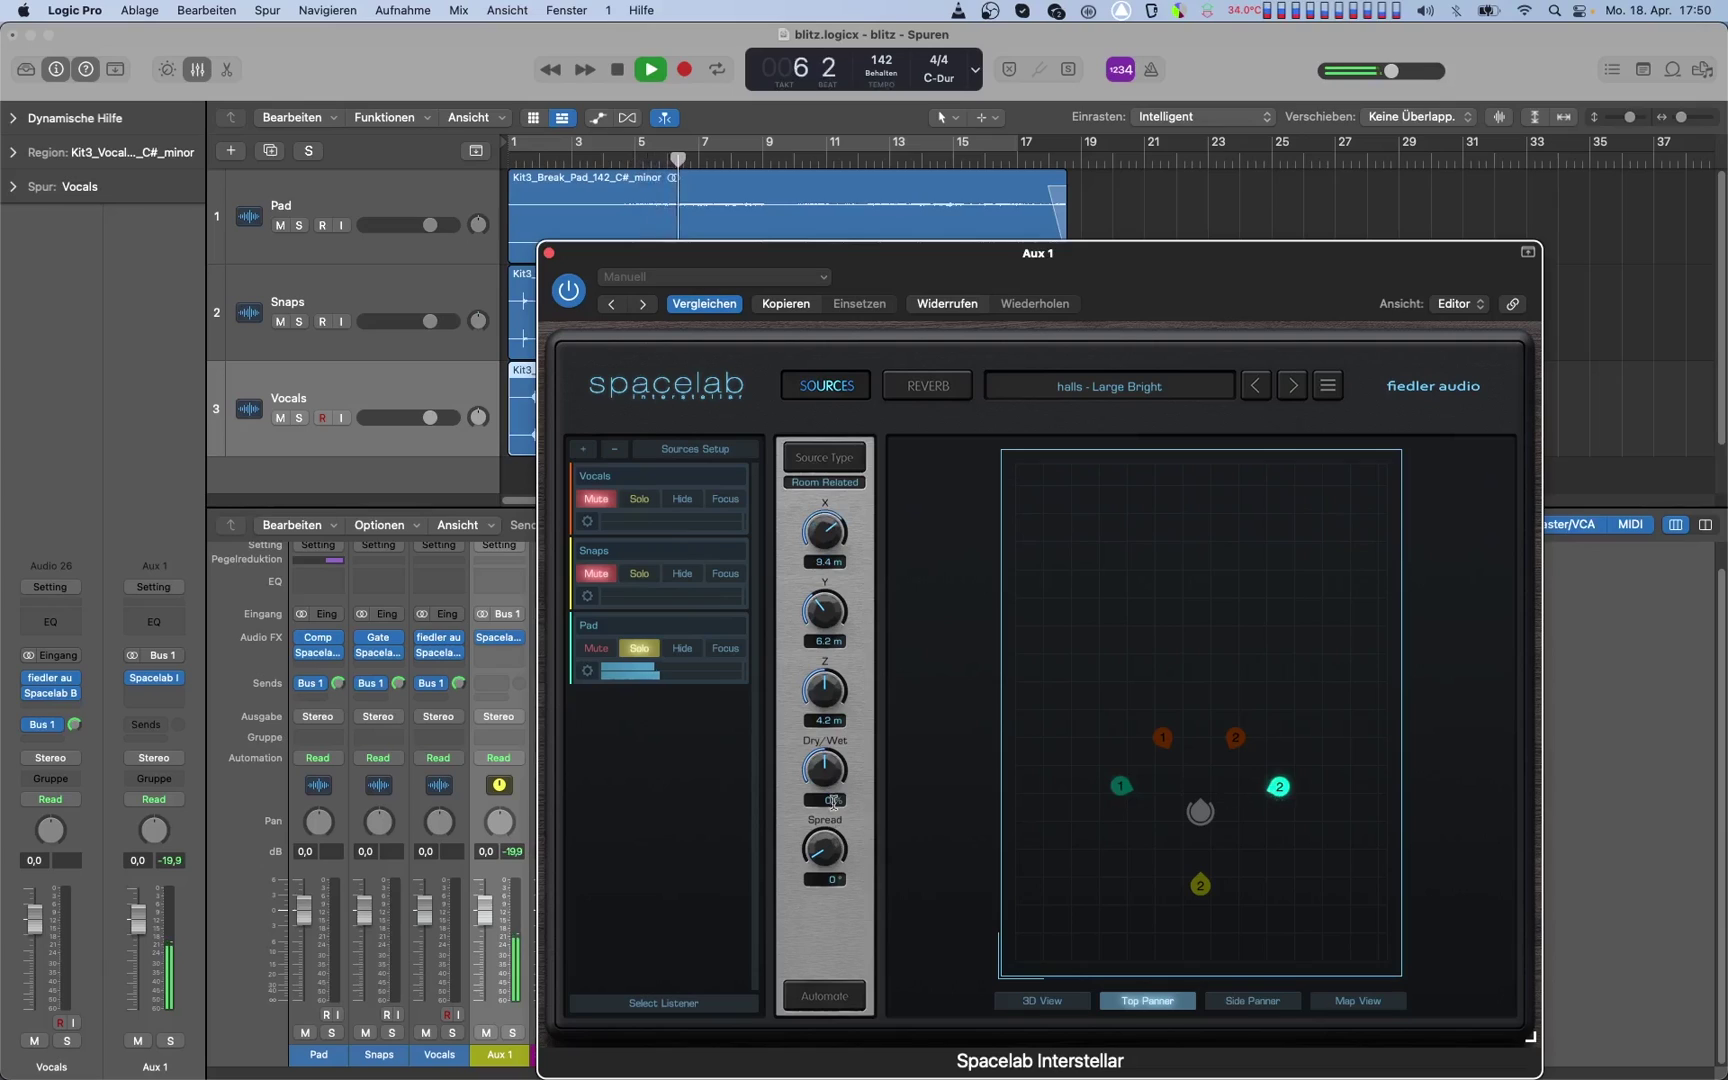
mouse_move(838, 796)
mouse_down()
mouse_move(862, 865)
mouse_move(863, 832)
mouse_up()
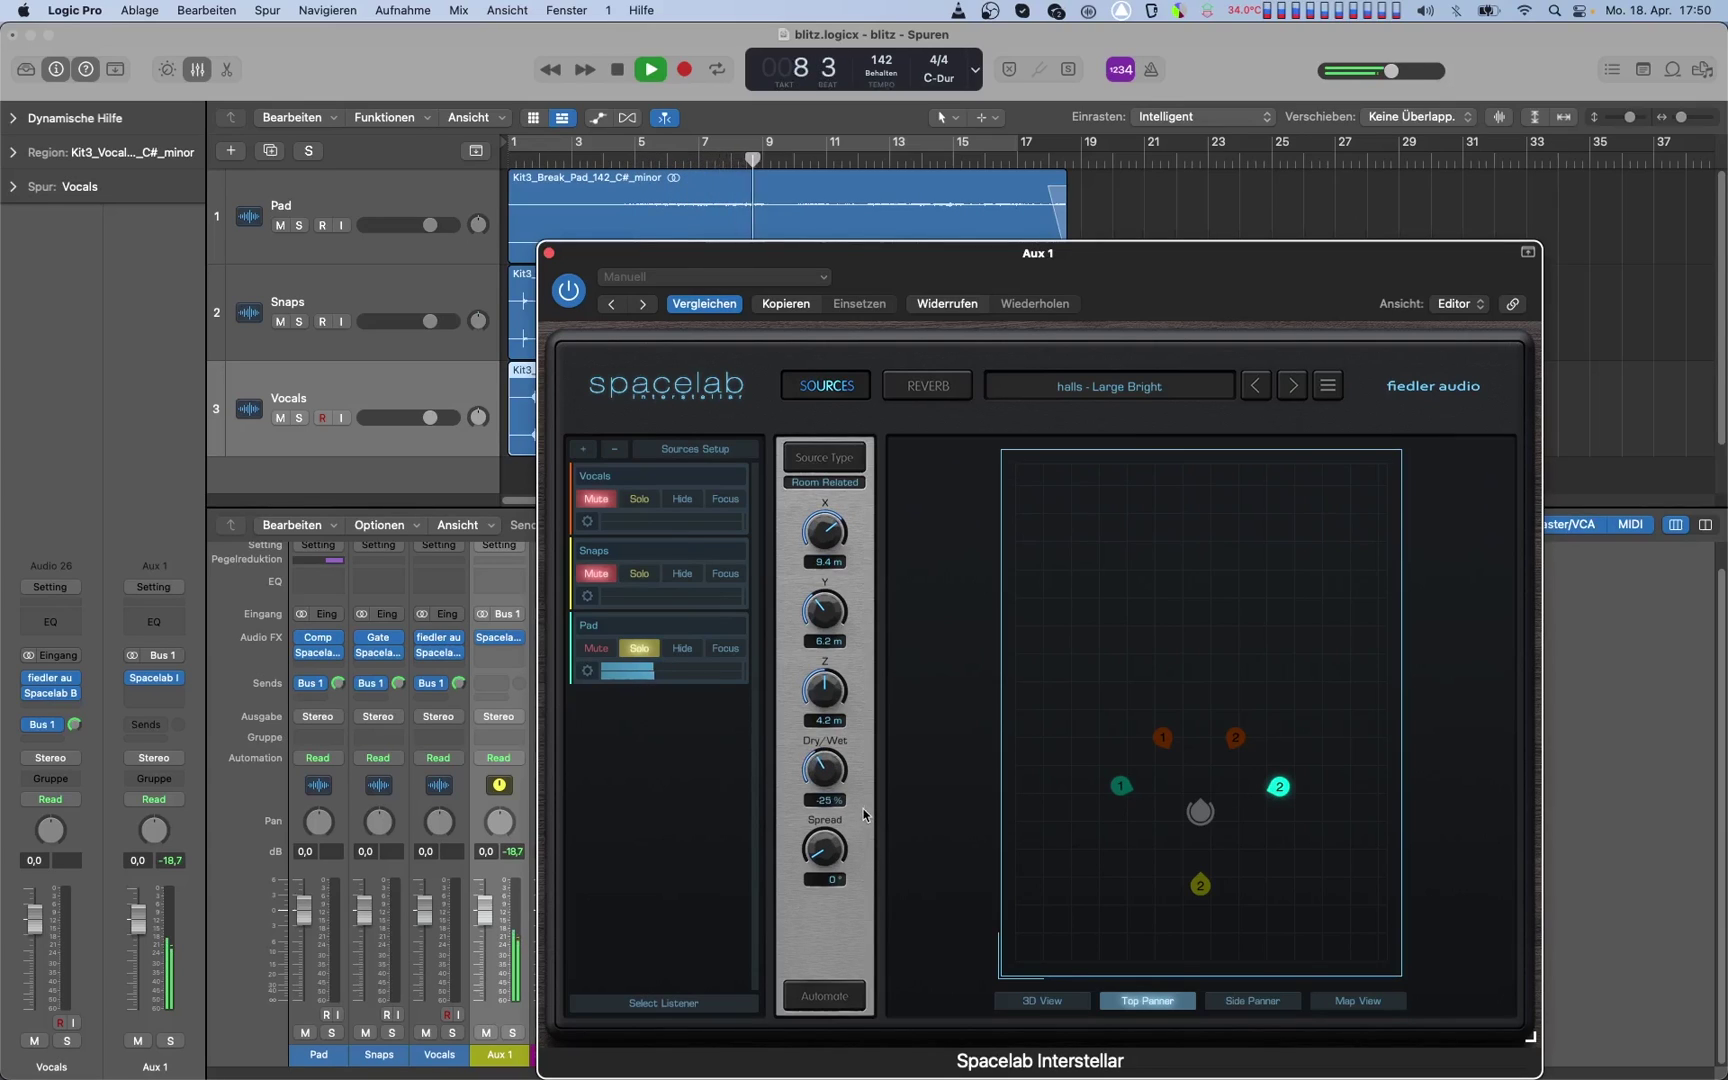
- Unsolo Pad and move both Vocals objects closer in front of the listener
click(618, 70)
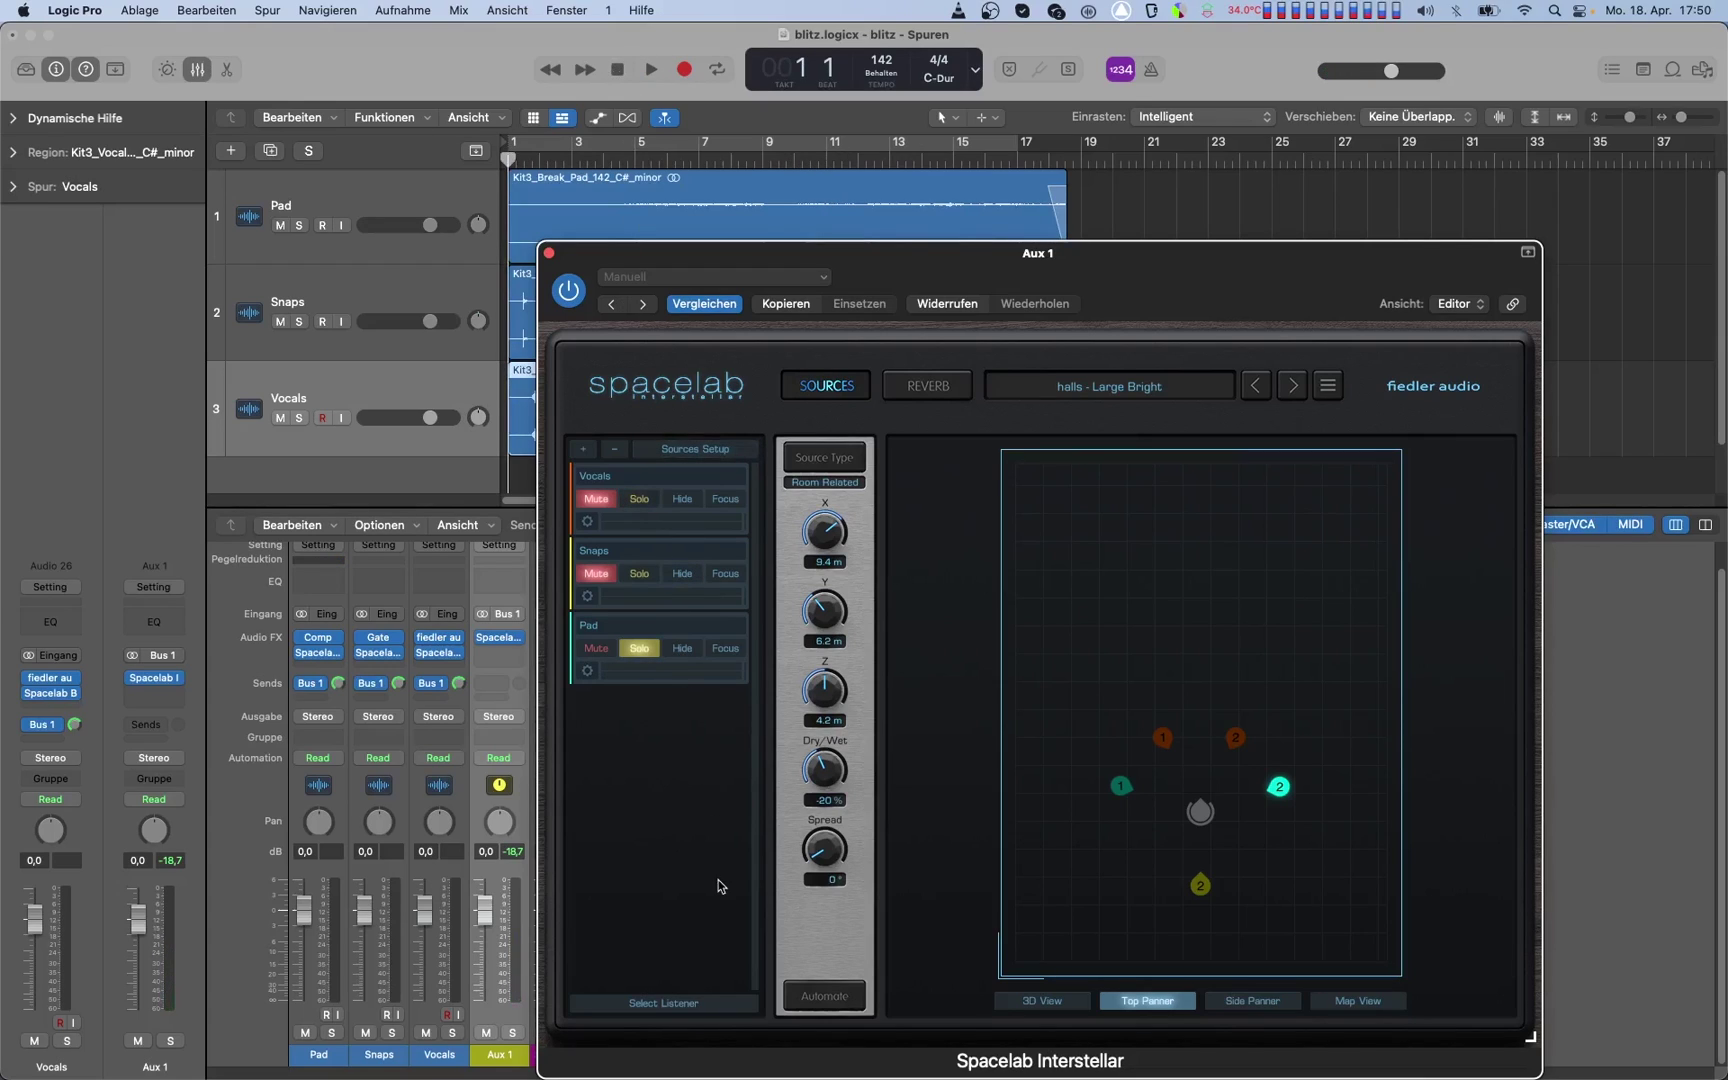
click(641, 647)
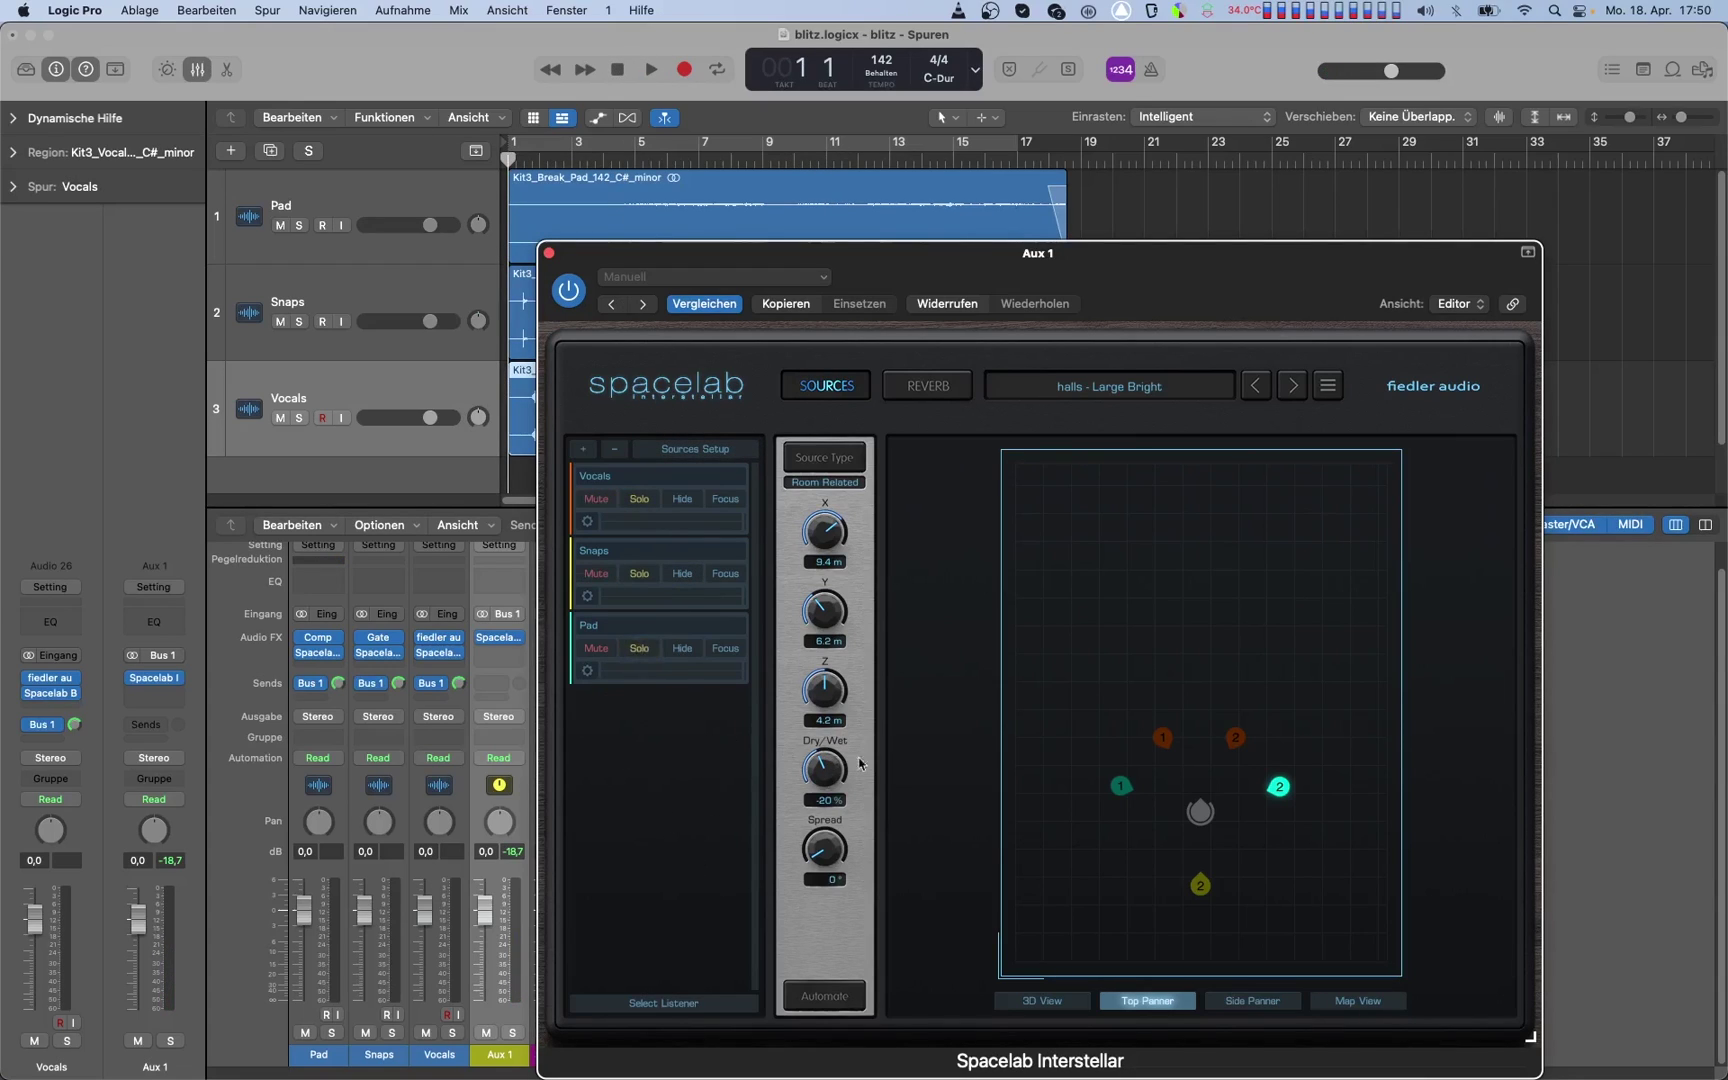
key(space)
mouse_move(1124, 705)
mouse_down()
mouse_move(1252, 747)
mouse_move(1263, 895)
mouse_move(1183, 920)
mouse_move(1099, 893)
mouse_move(1068, 789)
mouse_move(1184, 735)
mouse_up()
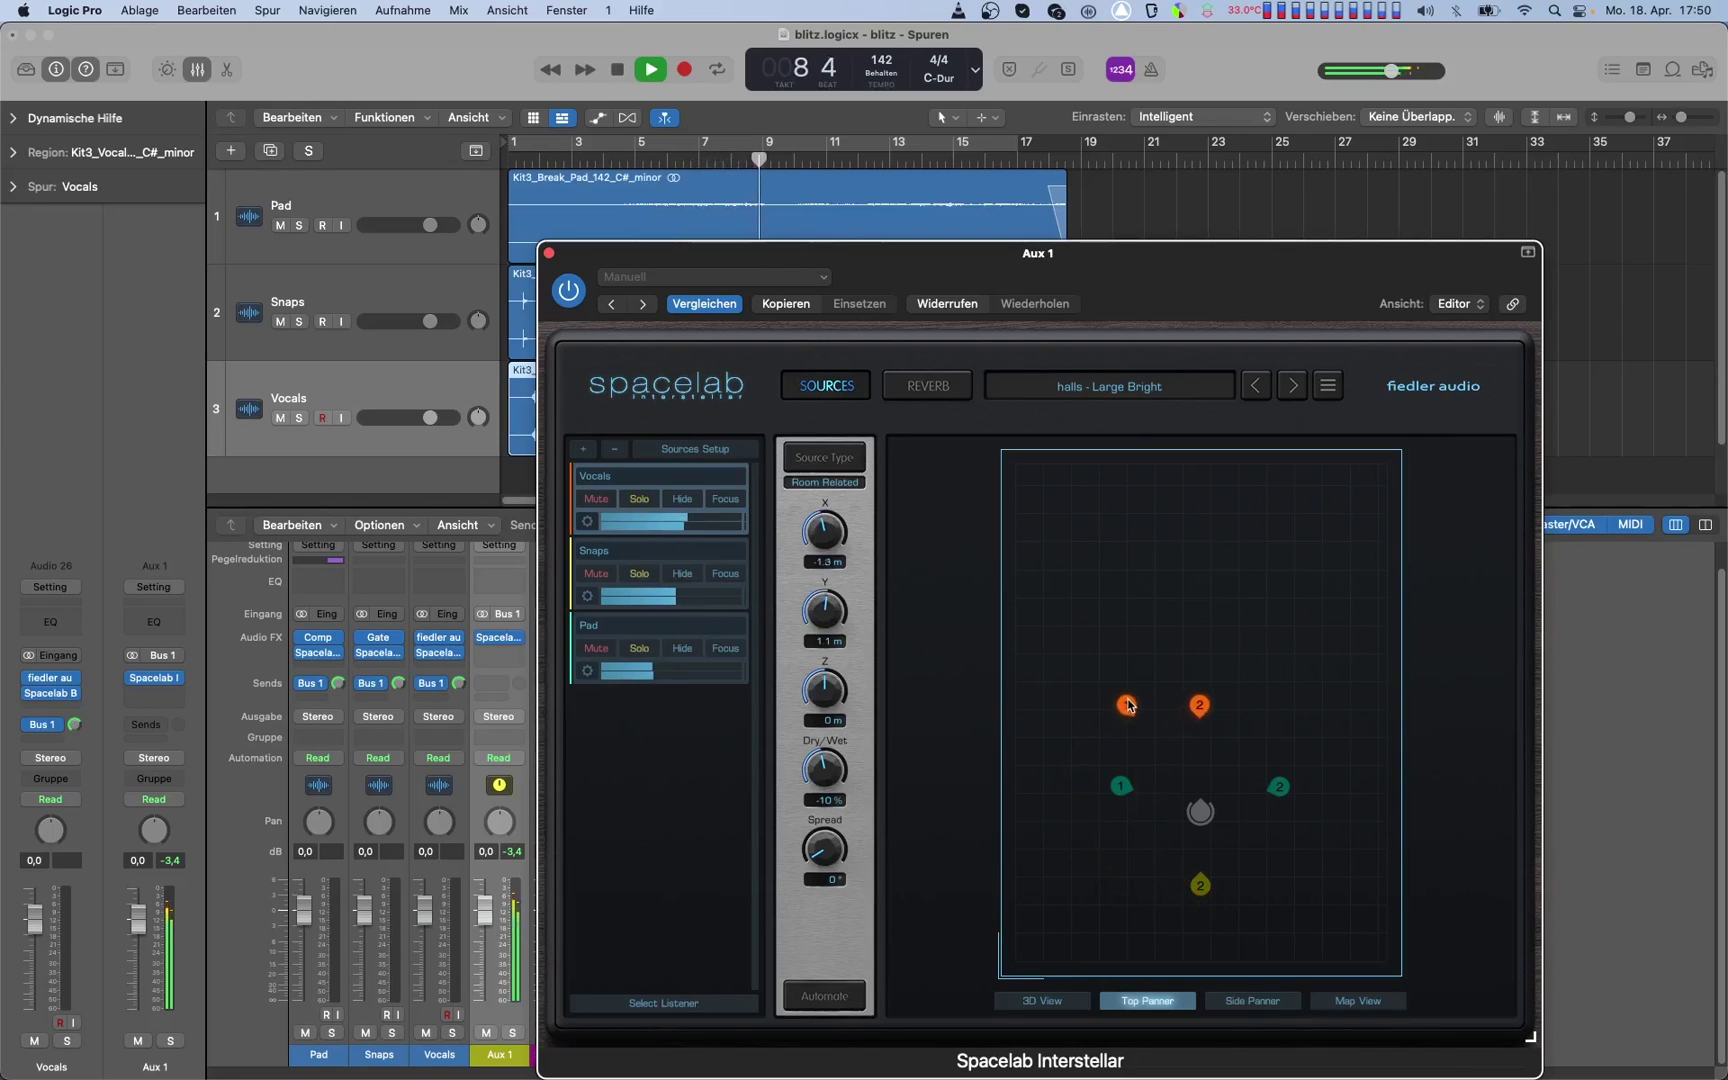
- In Spacelab's side view, raise the Vocals object, then lower it to about -0.3 m height
click(1251, 1000)
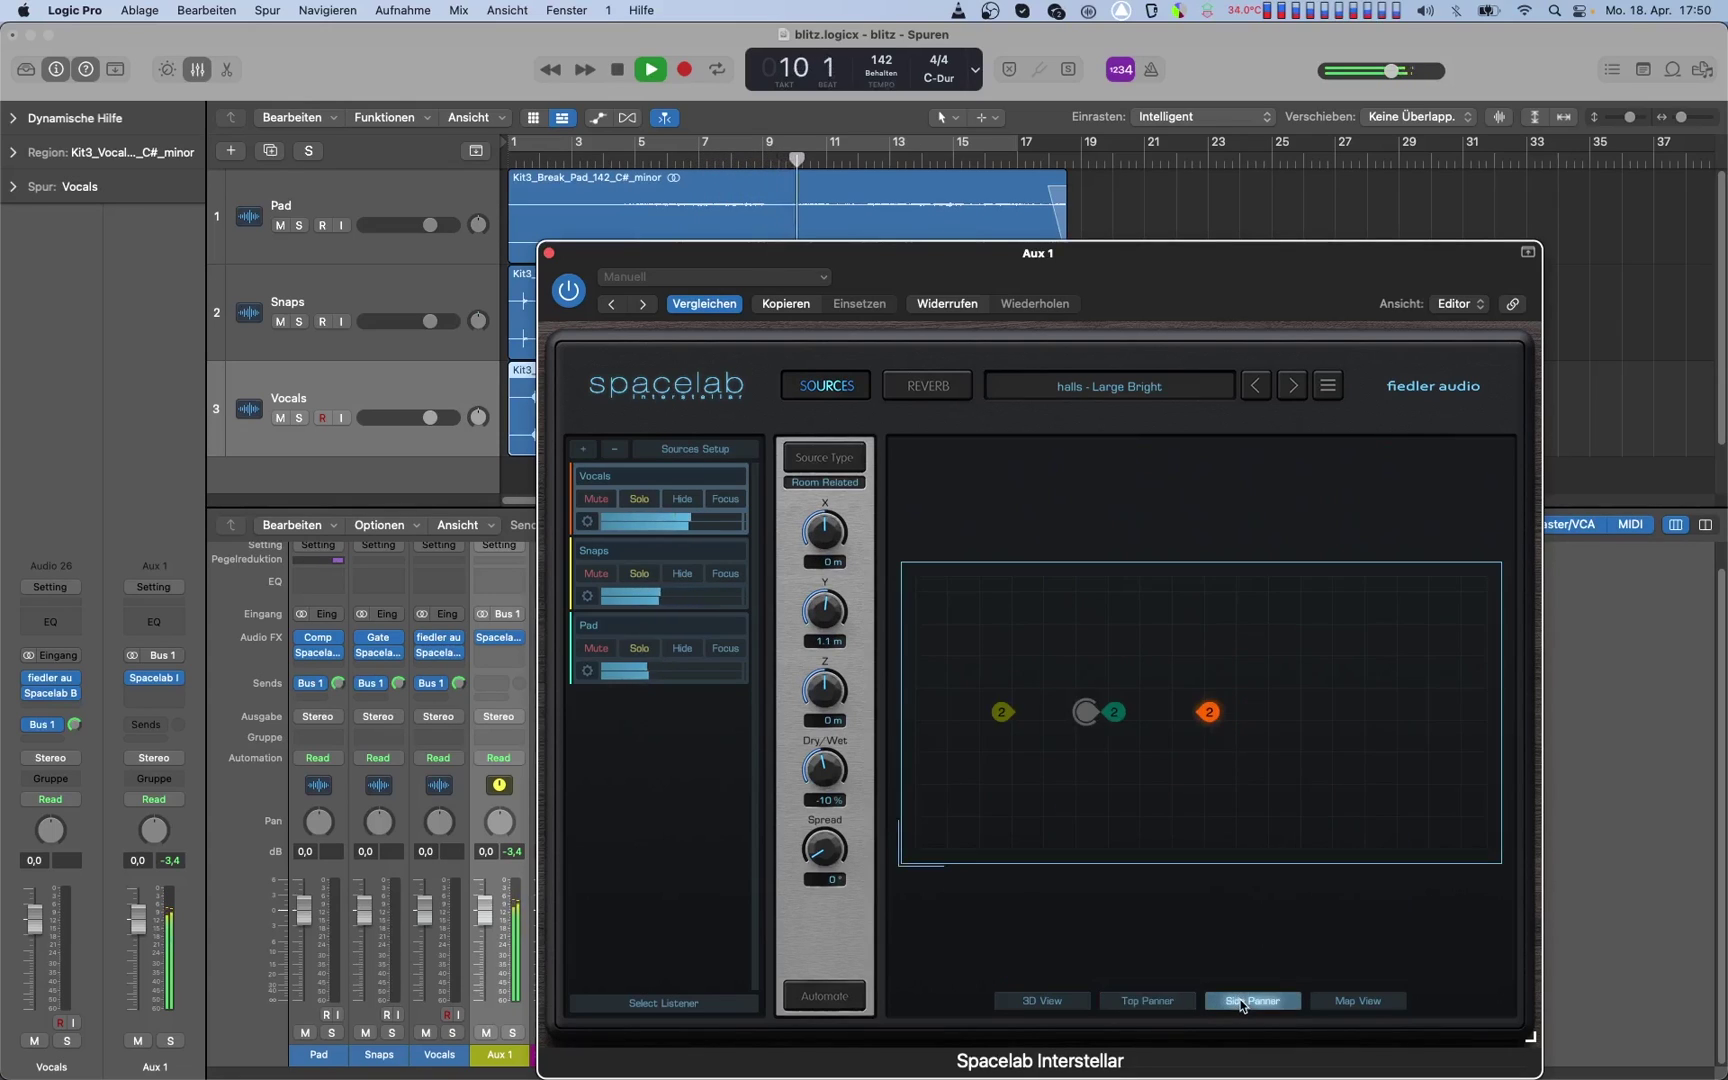
drag(1211, 715, 1204, 686)
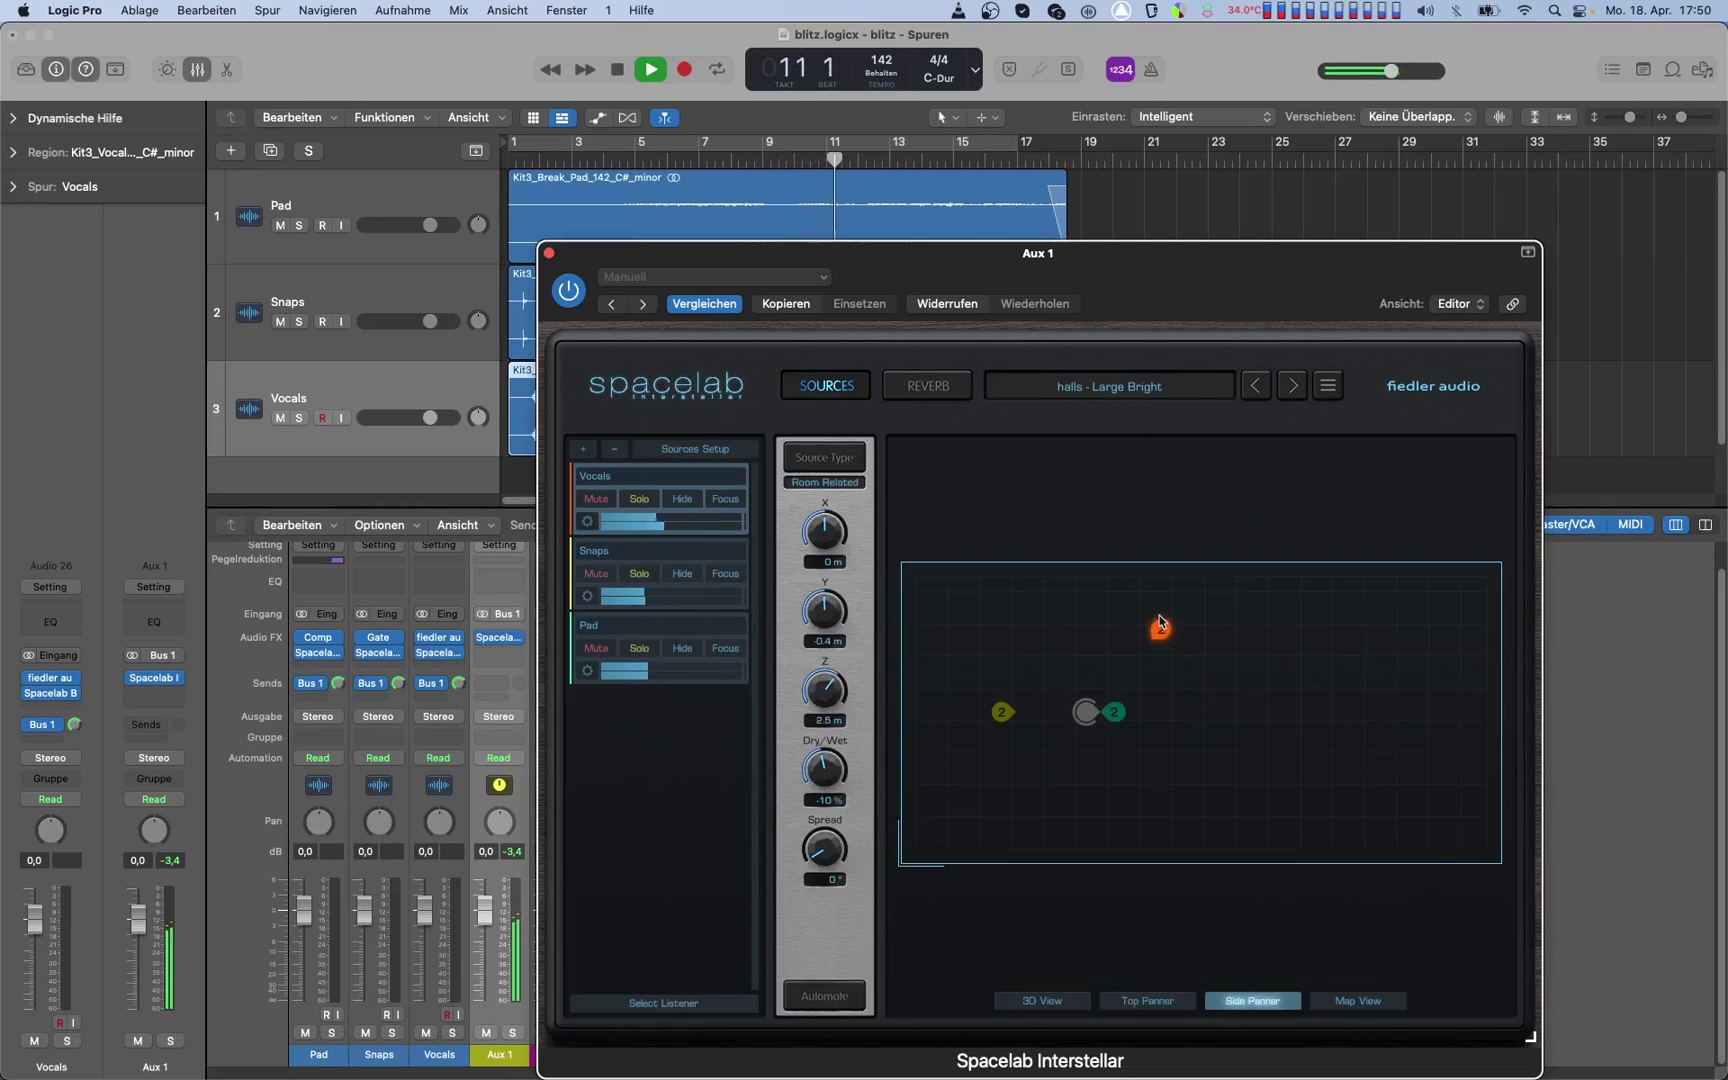
mouse_move(1159, 622)
mouse_down()
mouse_move(1146, 607)
mouse_move(1020, 713)
mouse_up()
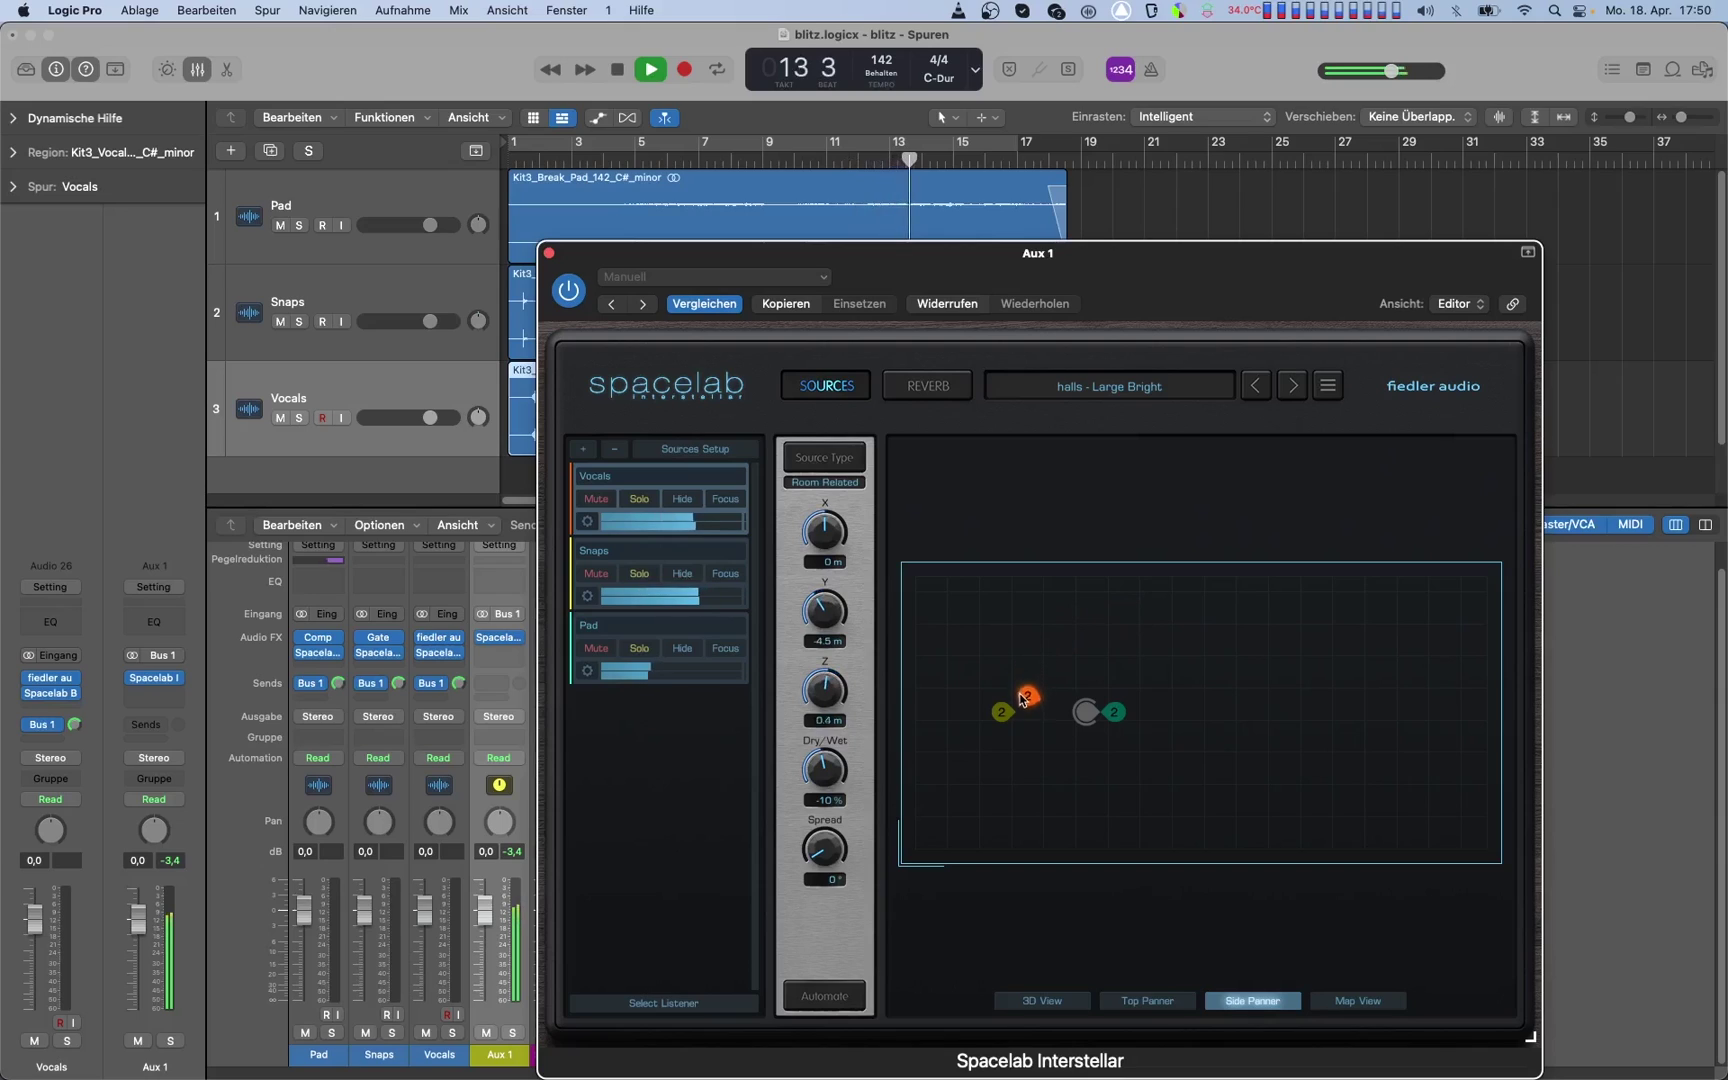
mouse_move(1066, 789)
mouse_down()
mouse_move(1085, 817)
mouse_move(1174, 740)
mouse_up()
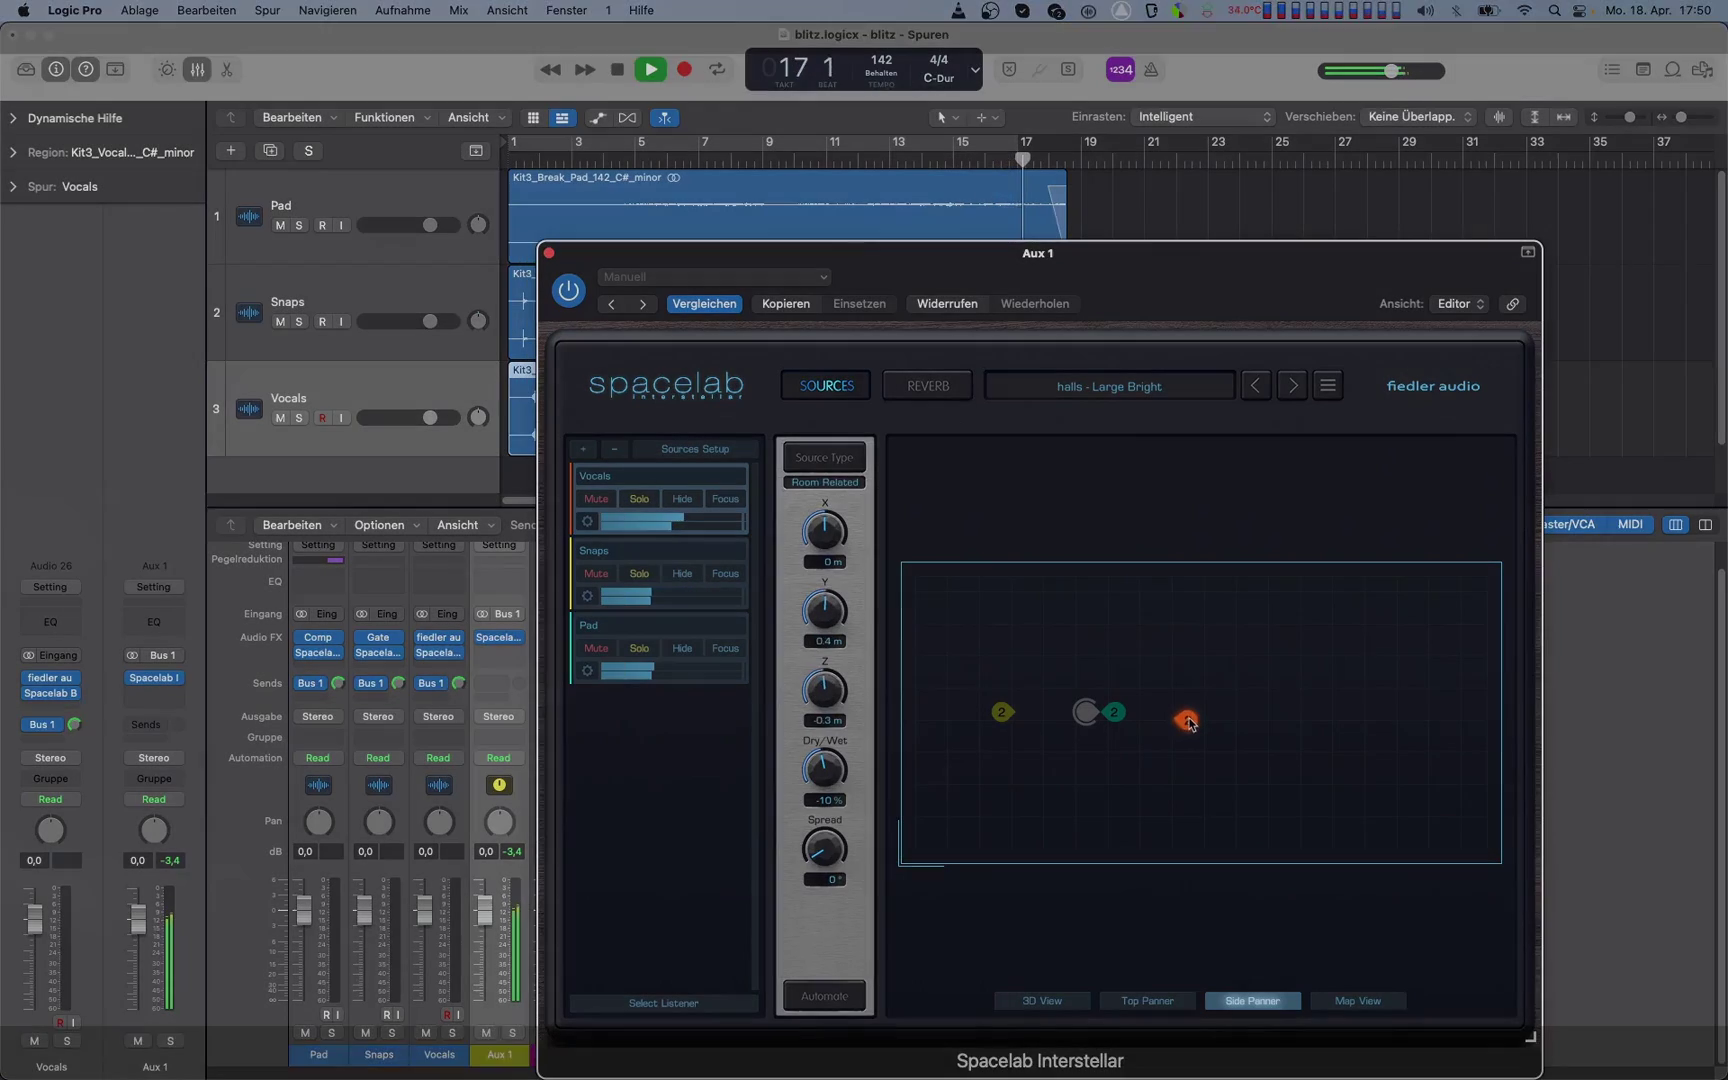